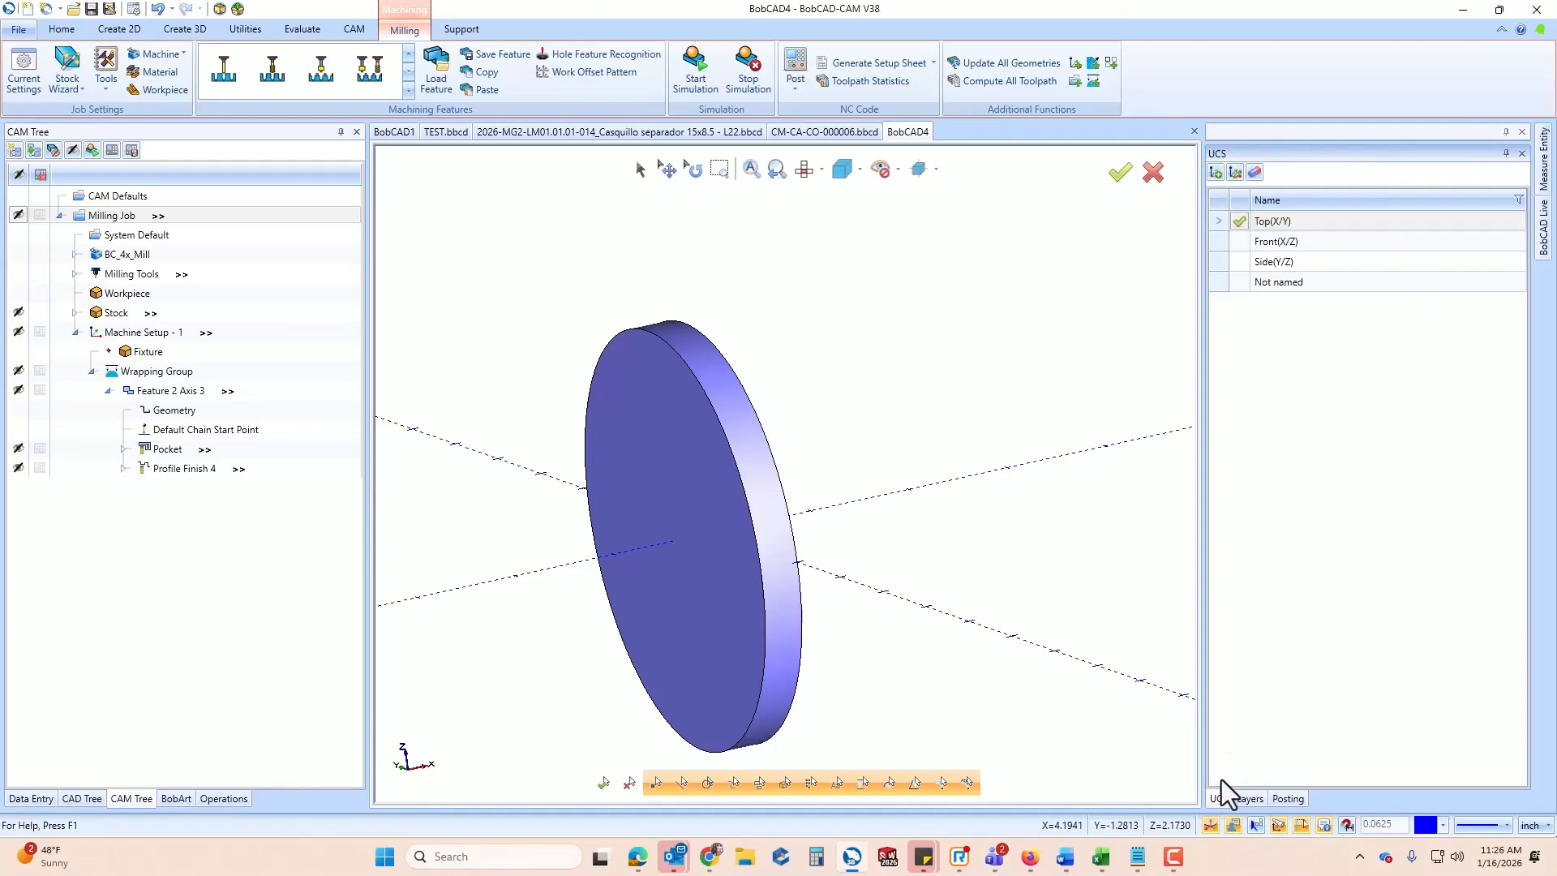
click(1238, 264)
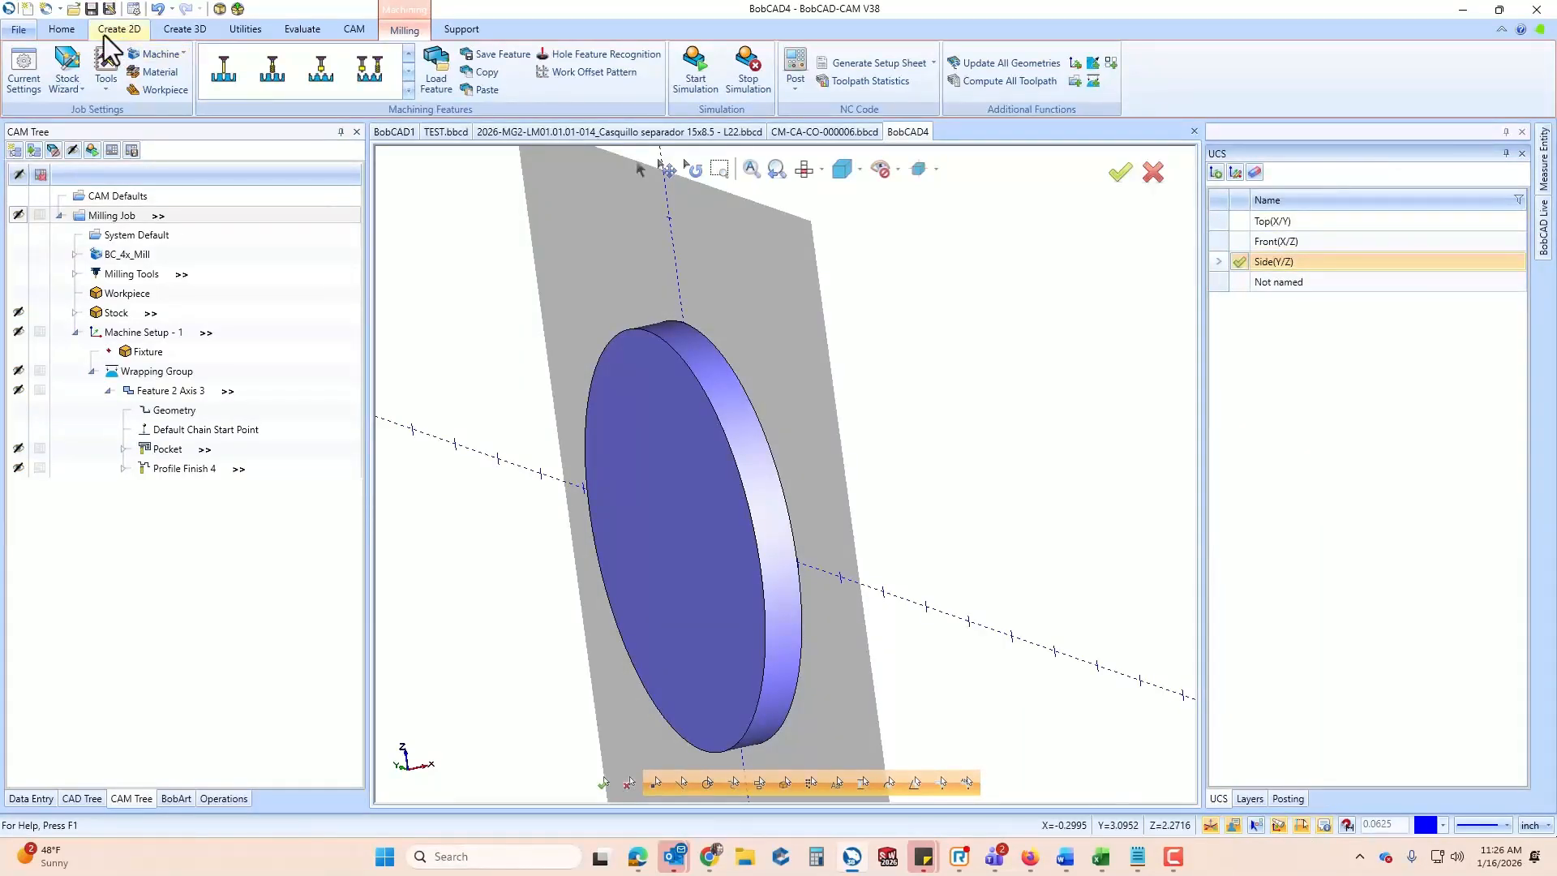
click(173, 30)
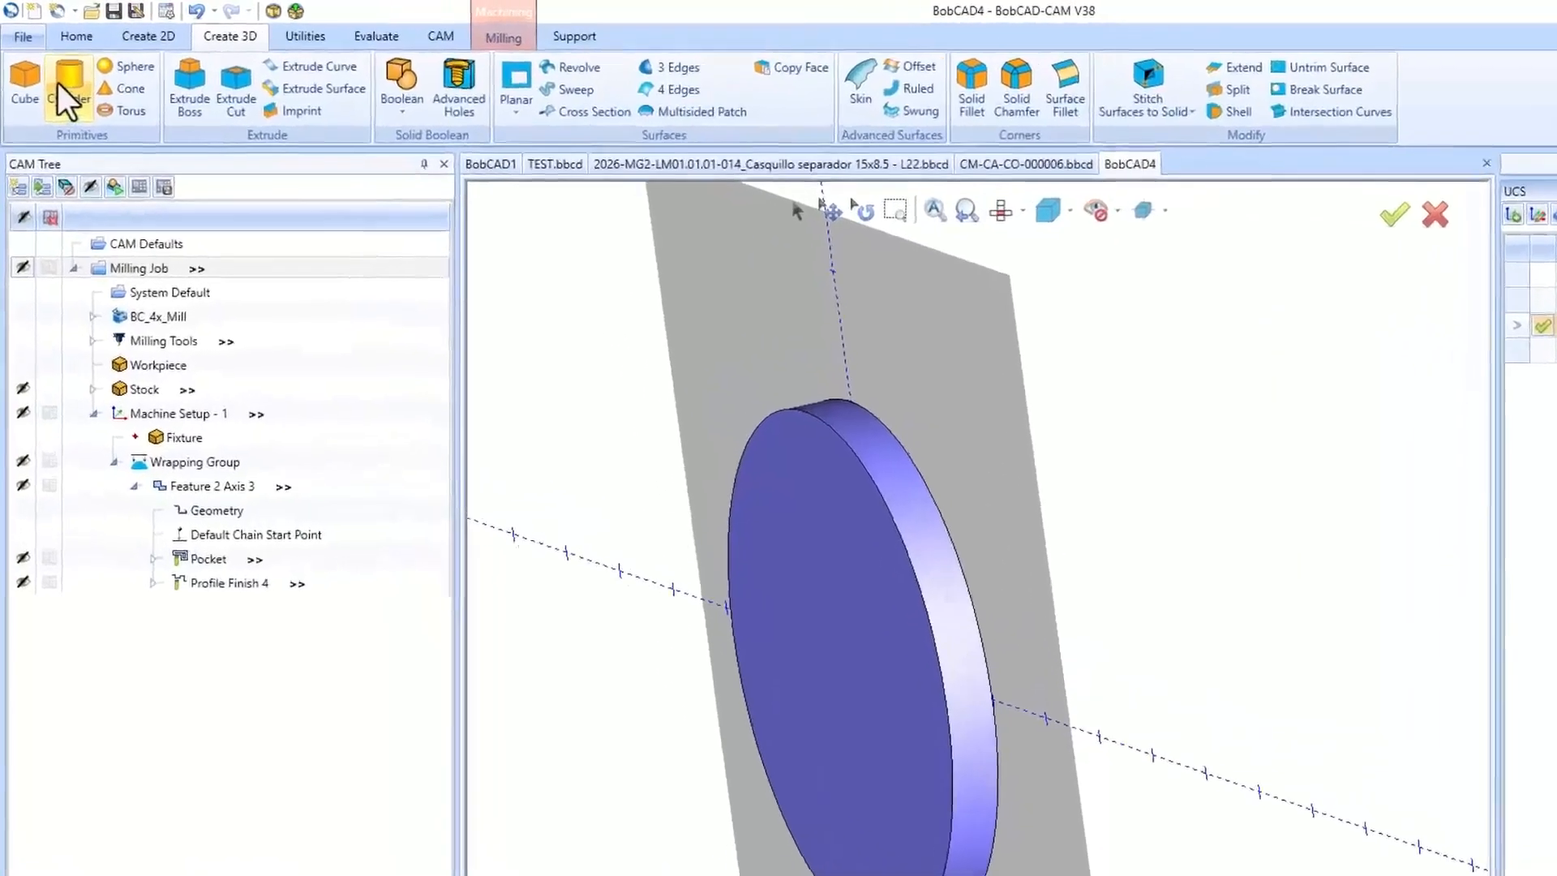
click(48, 68)
click(300, 393)
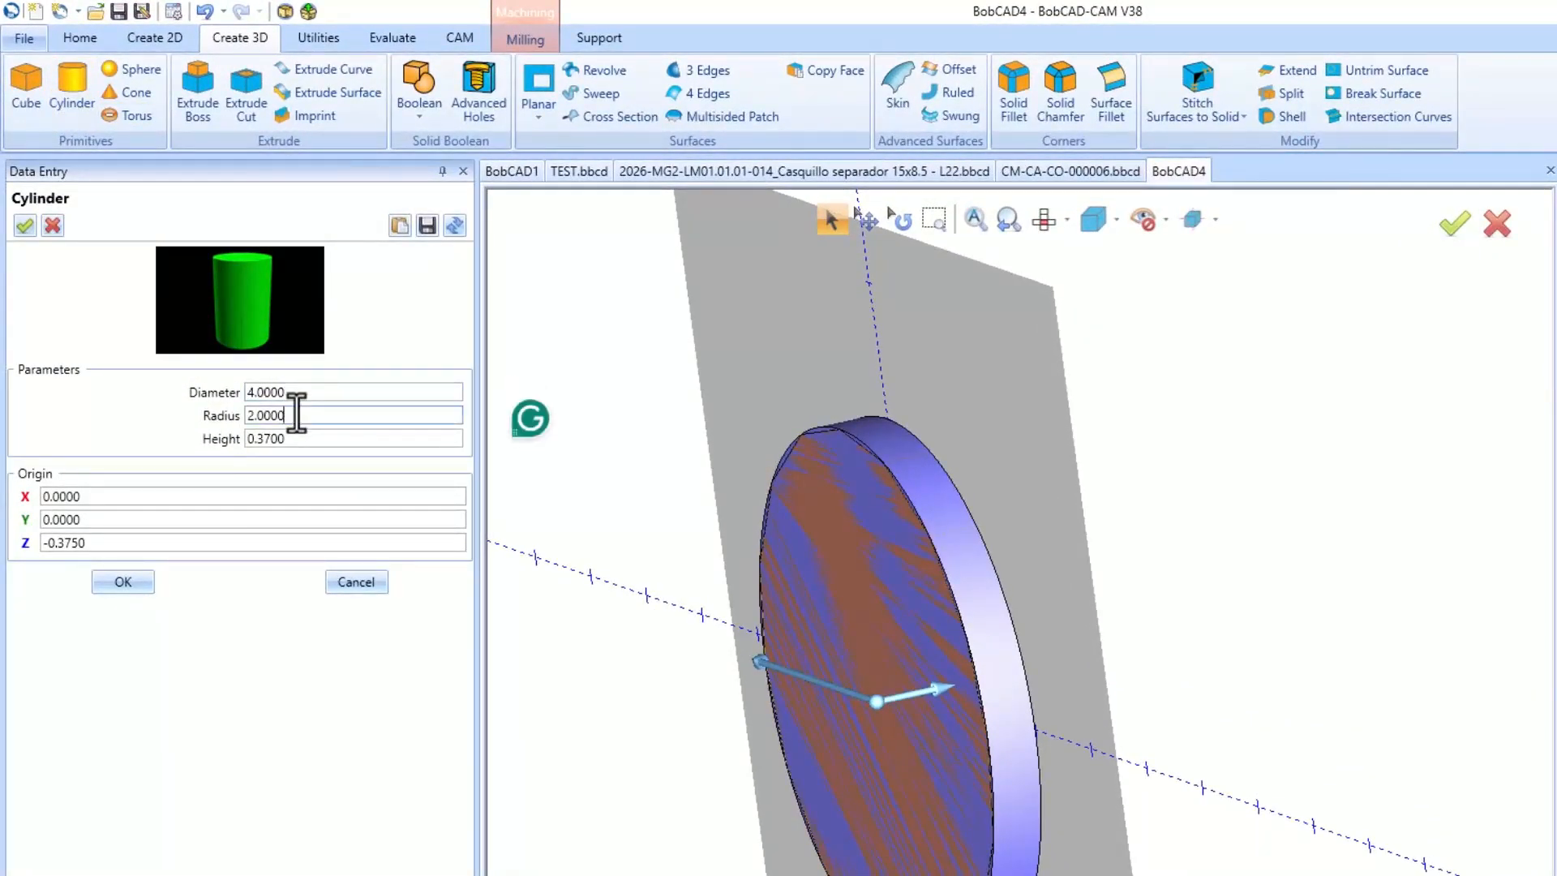
click(291, 438)
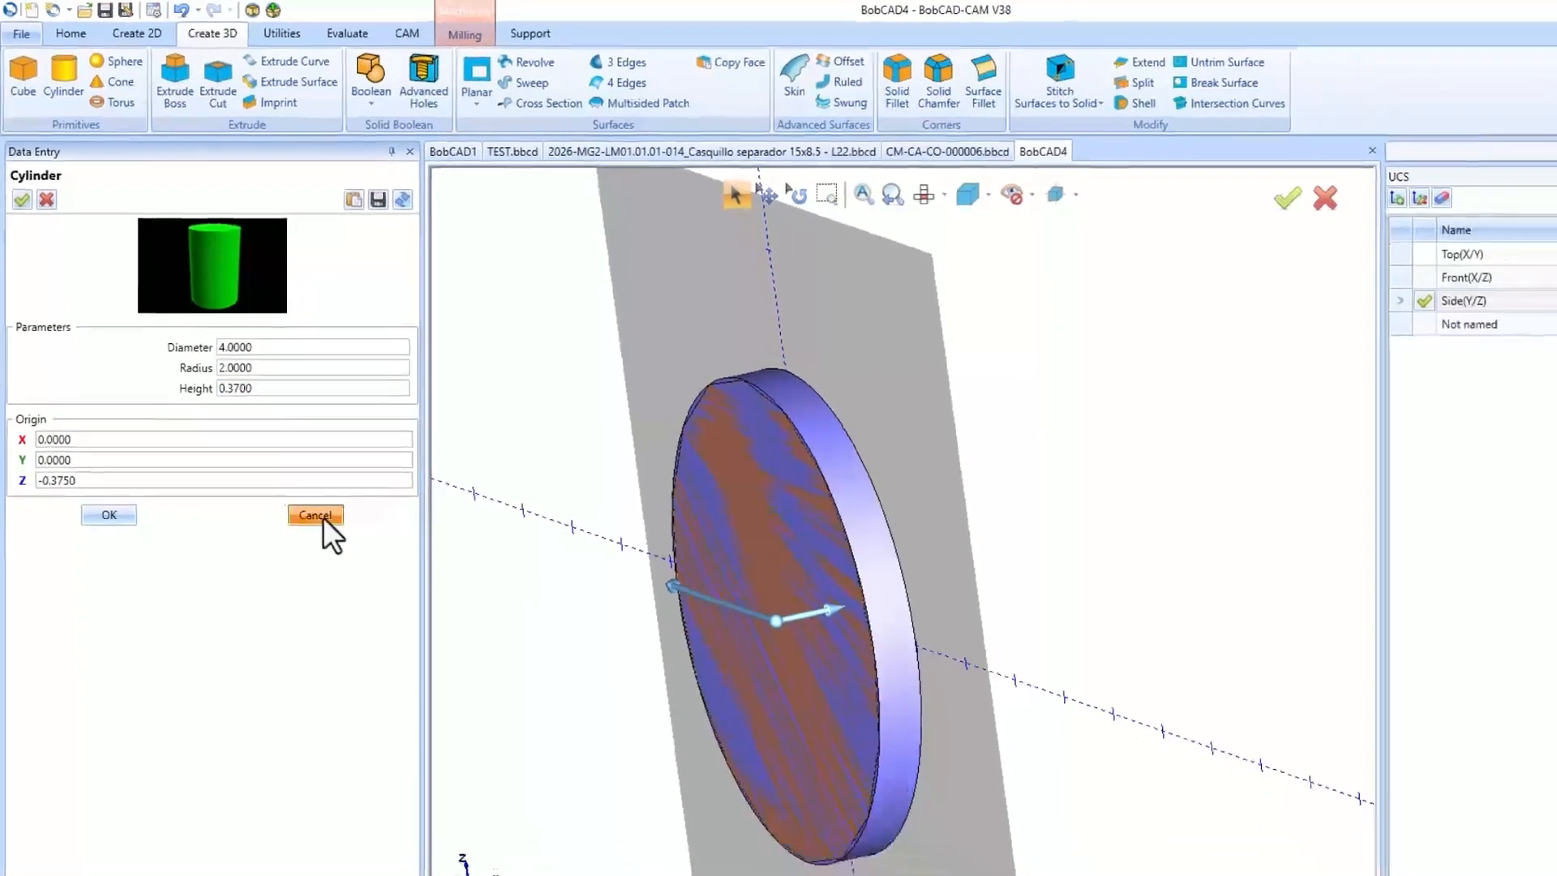
click(356, 581)
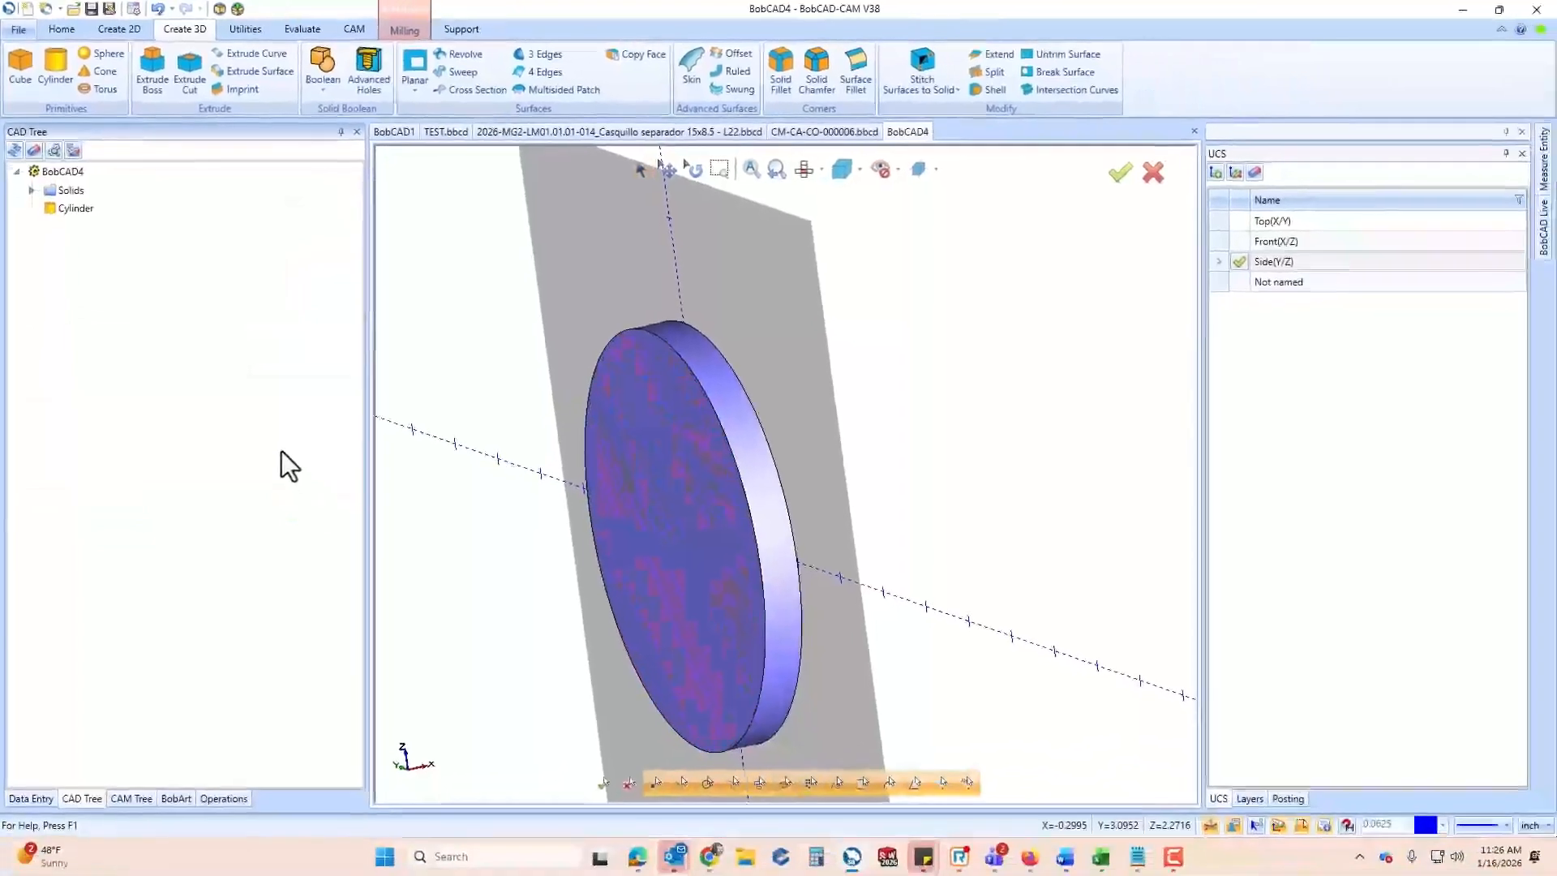
double_click(1247, 219)
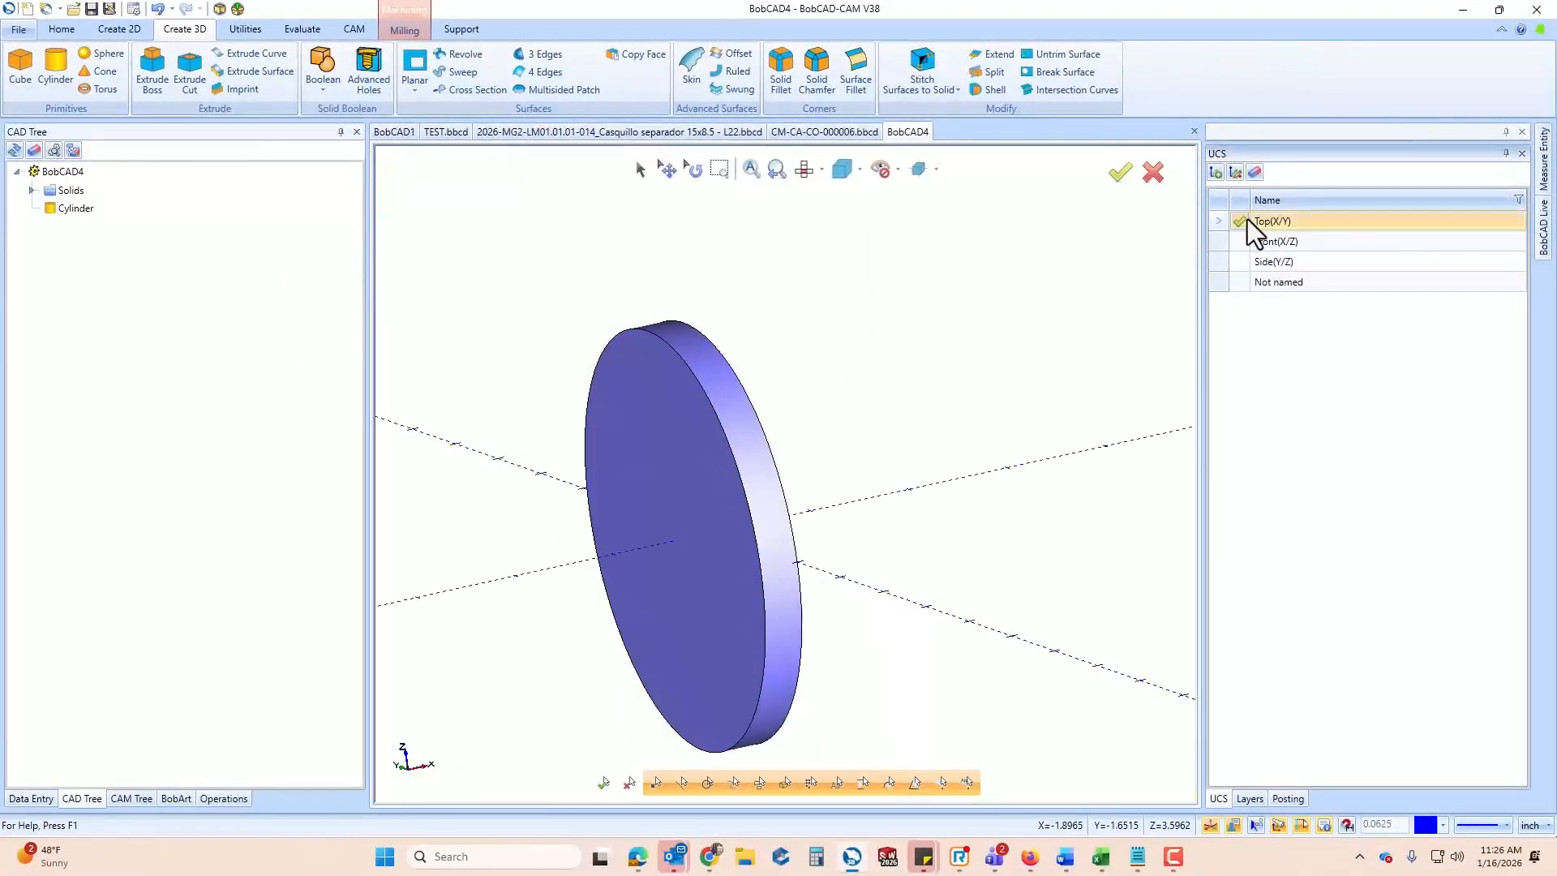
Make the Unwrap layer visible alongside the cylinder, leaving the Unwrap command without selecting any geometry
click(1249, 798)
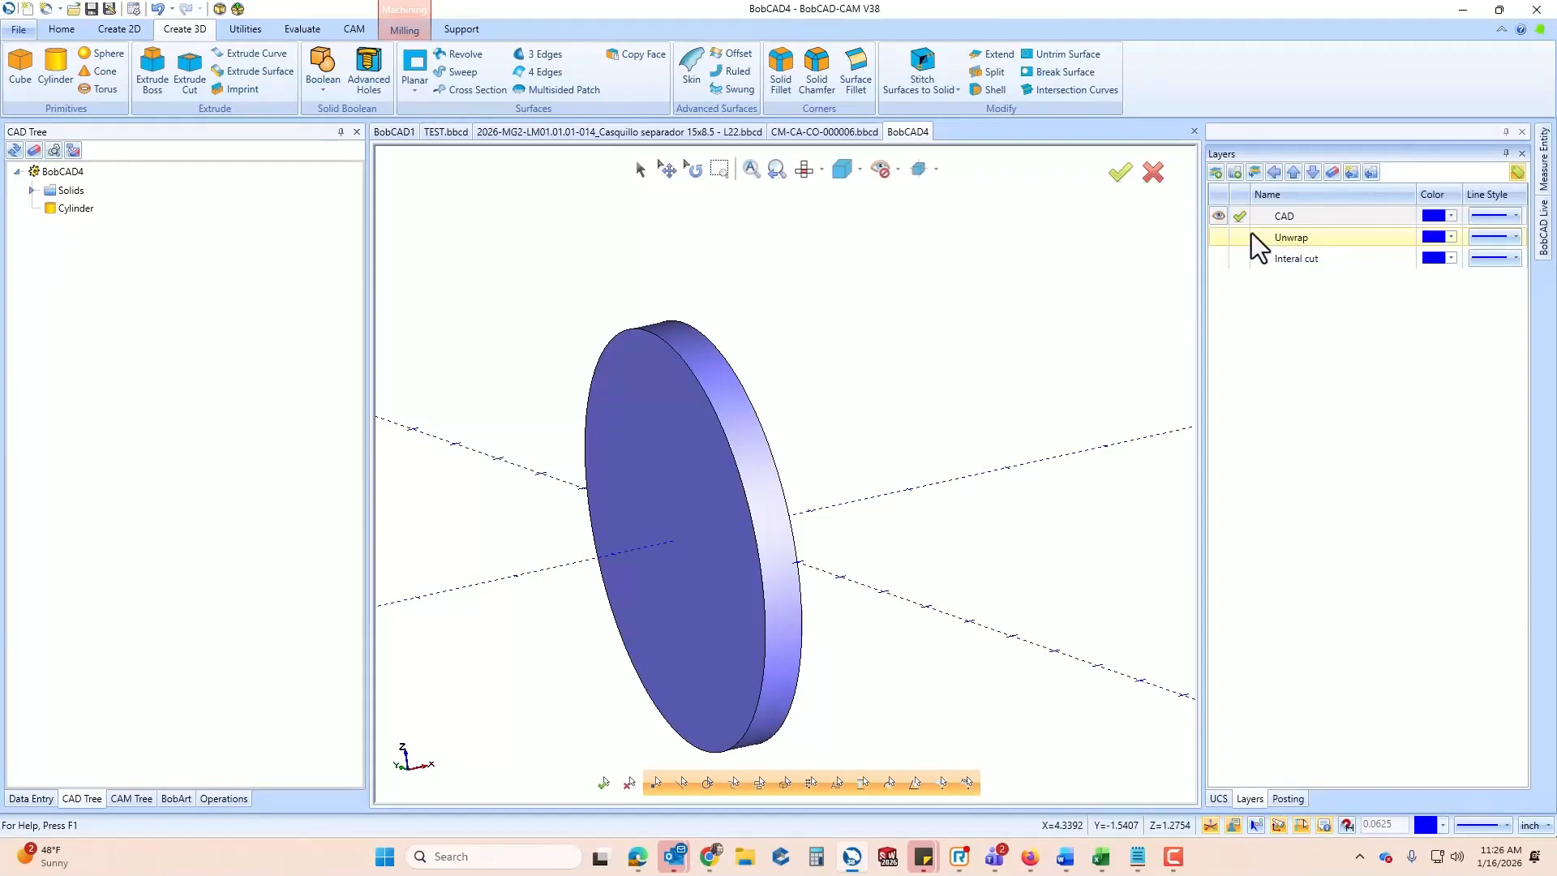
double_click(124, 30)
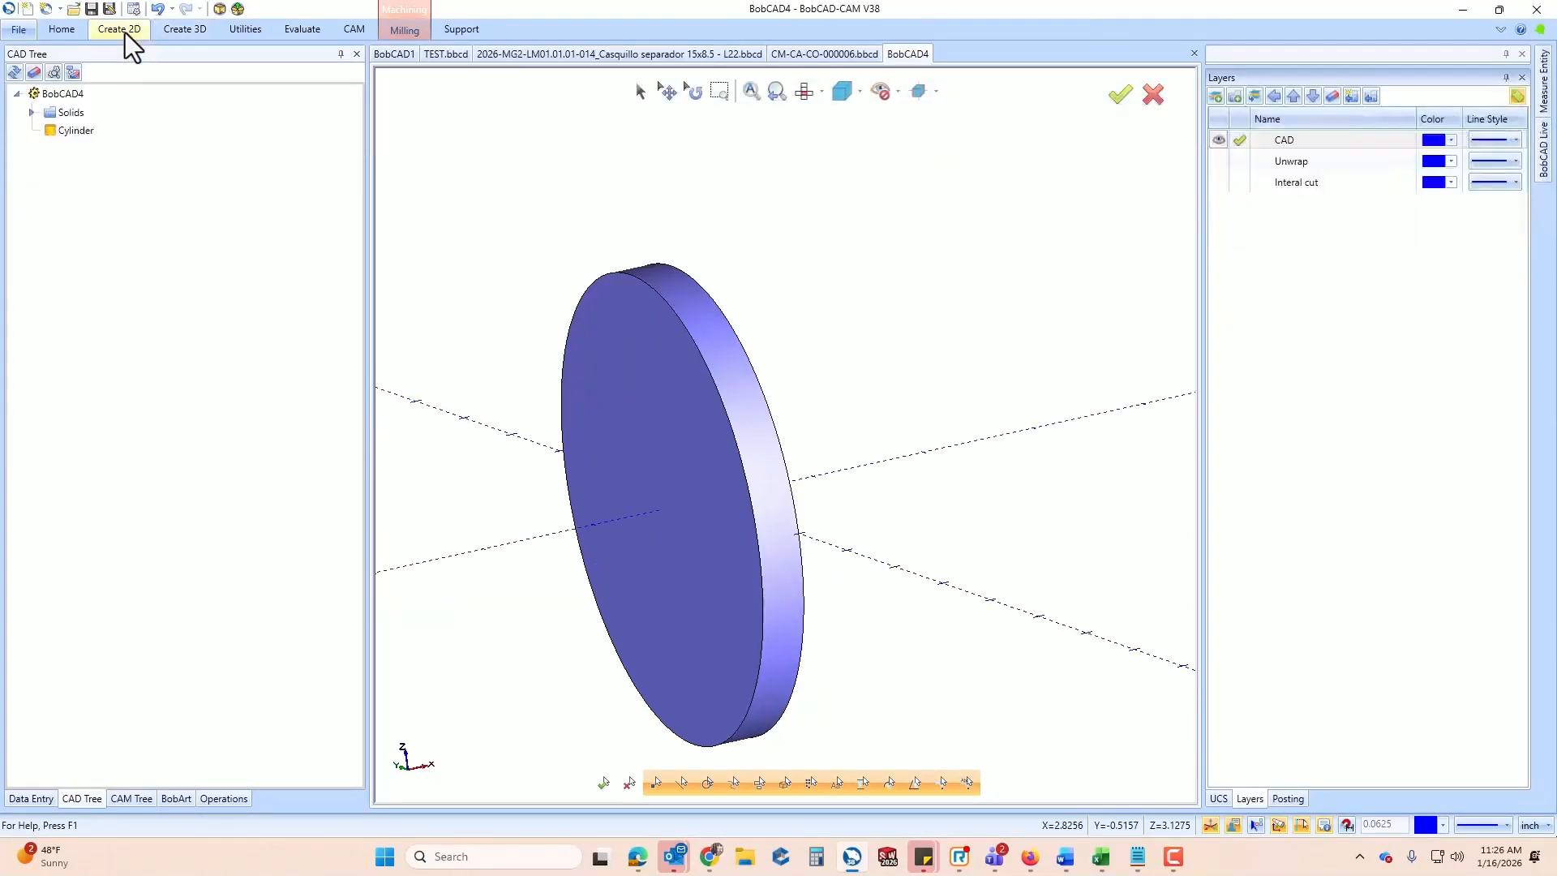
click(123, 31)
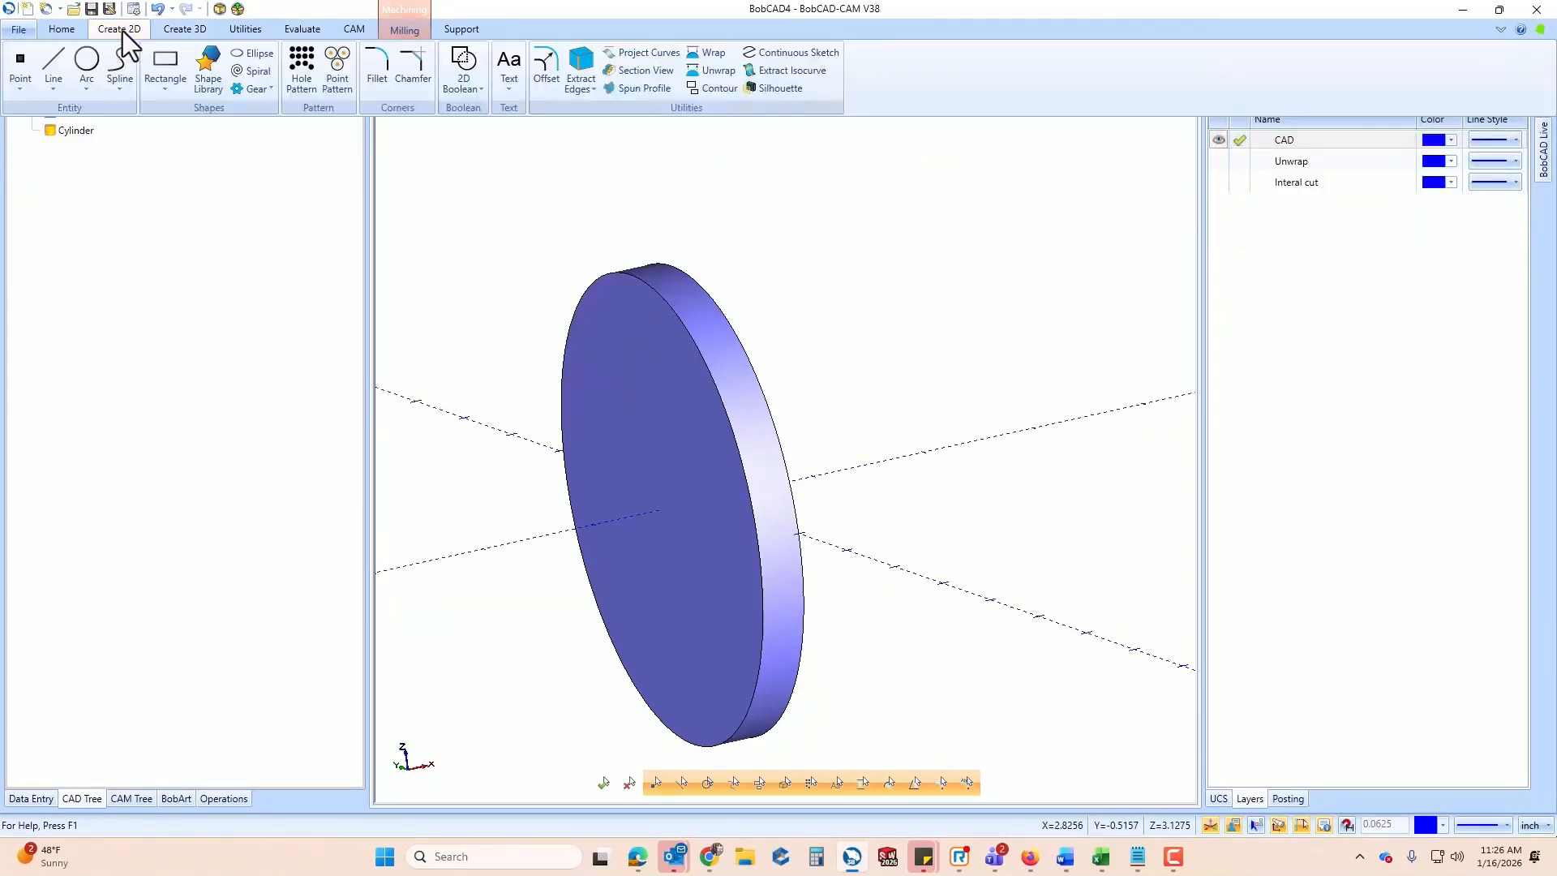
click(1501, 30)
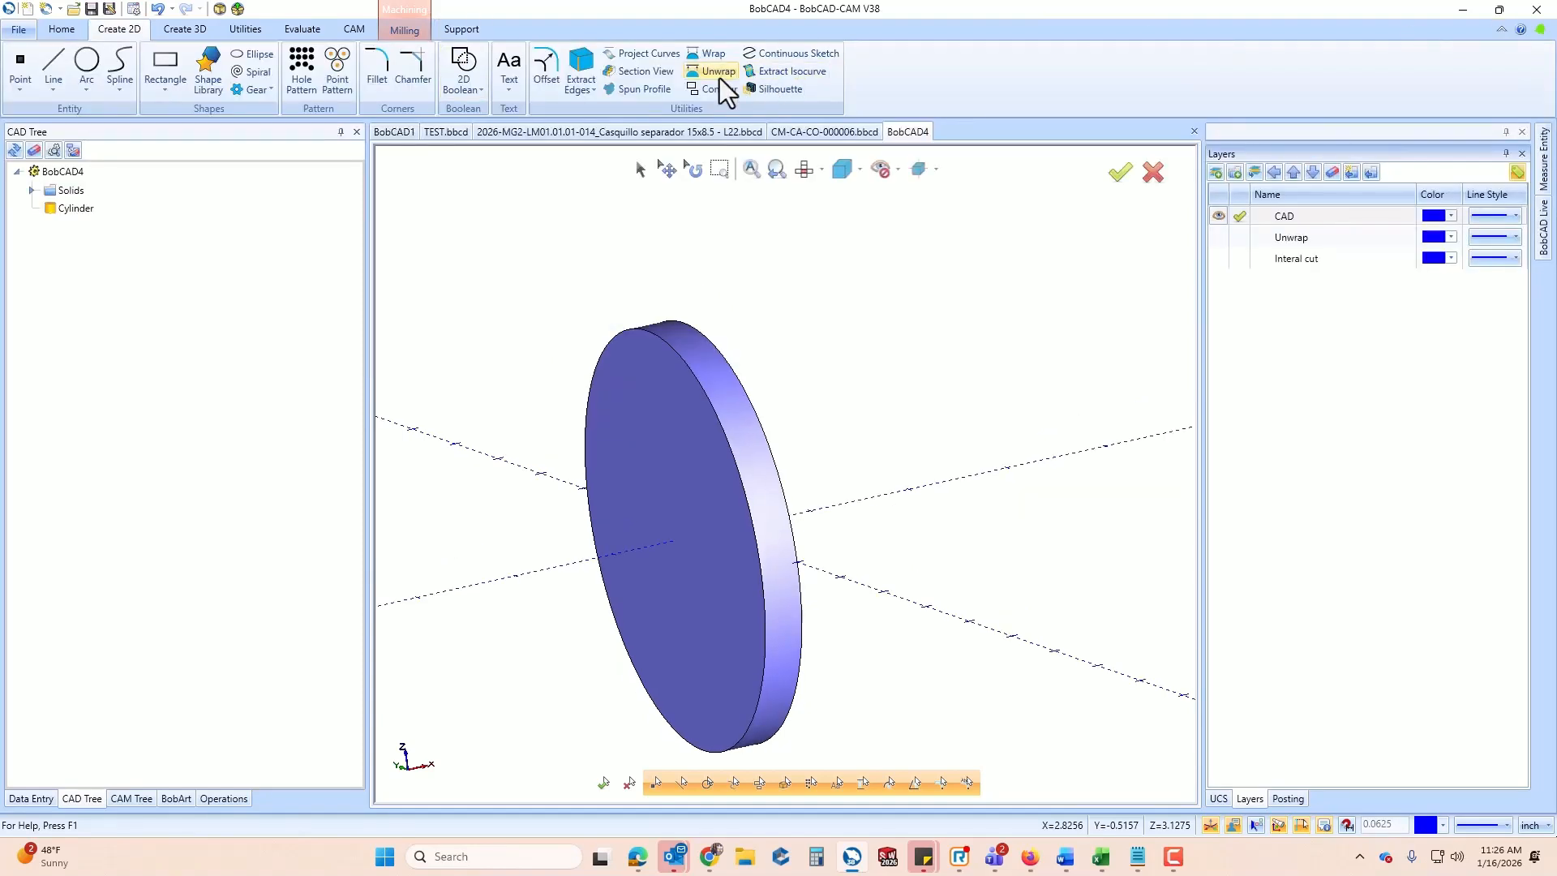
click(716, 71)
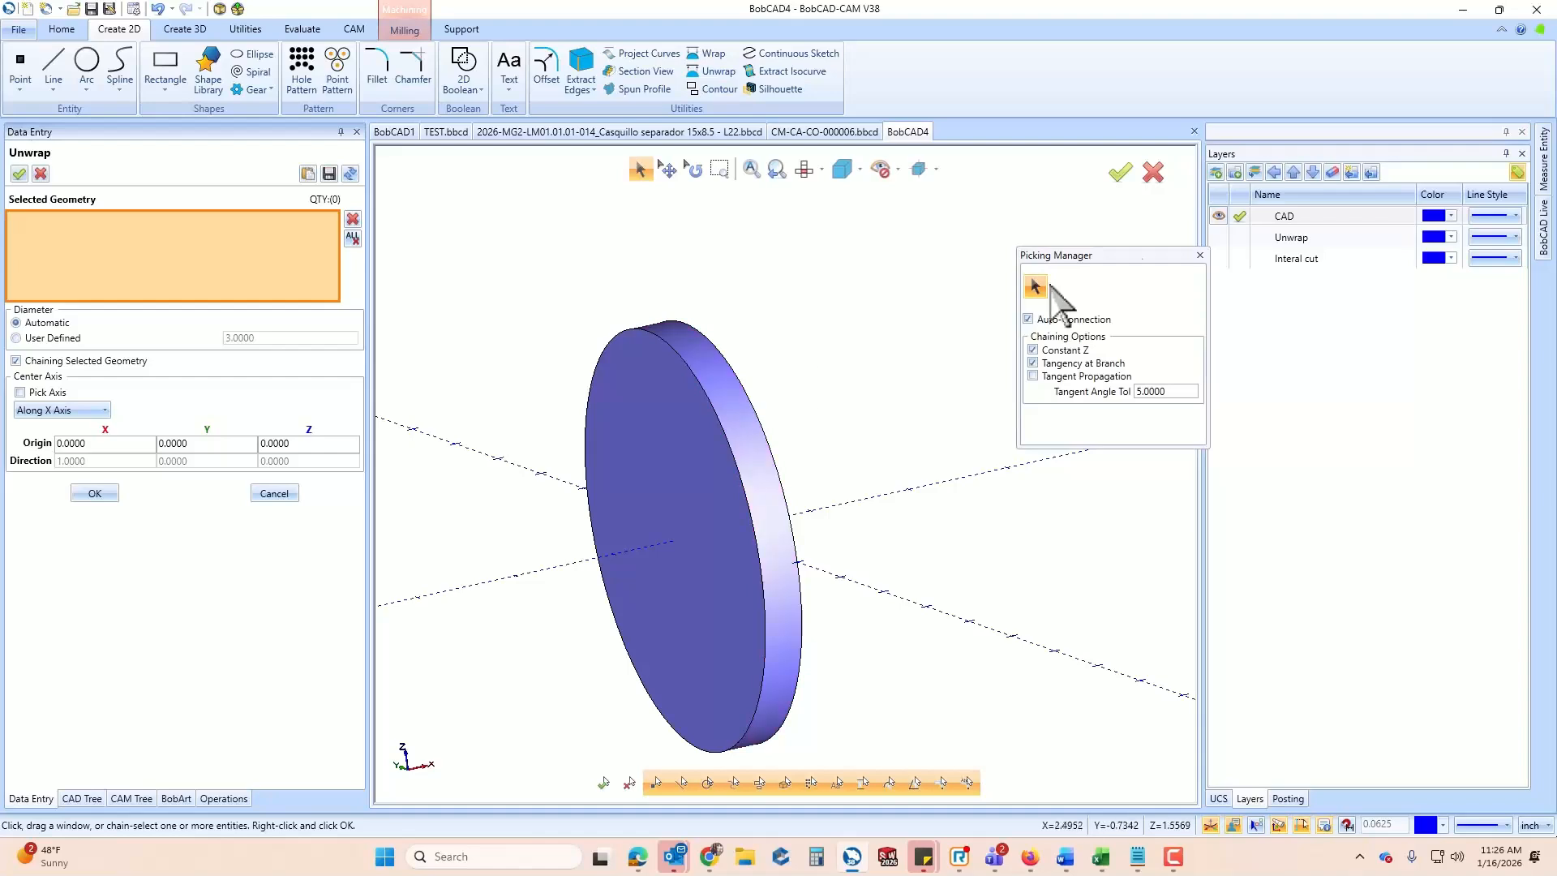
click(1220, 239)
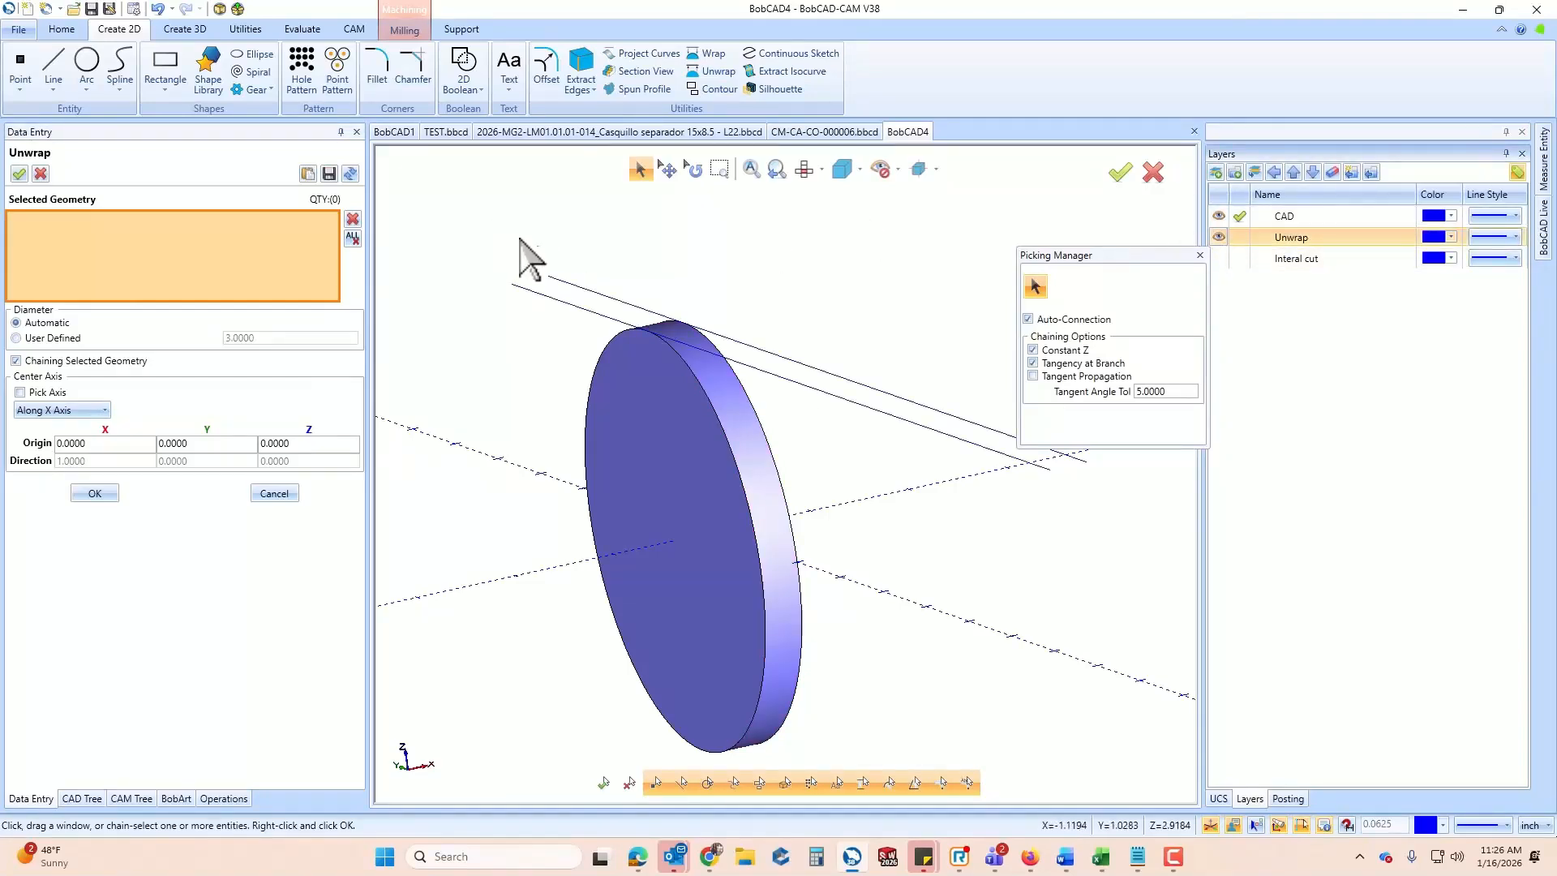
click(273, 494)
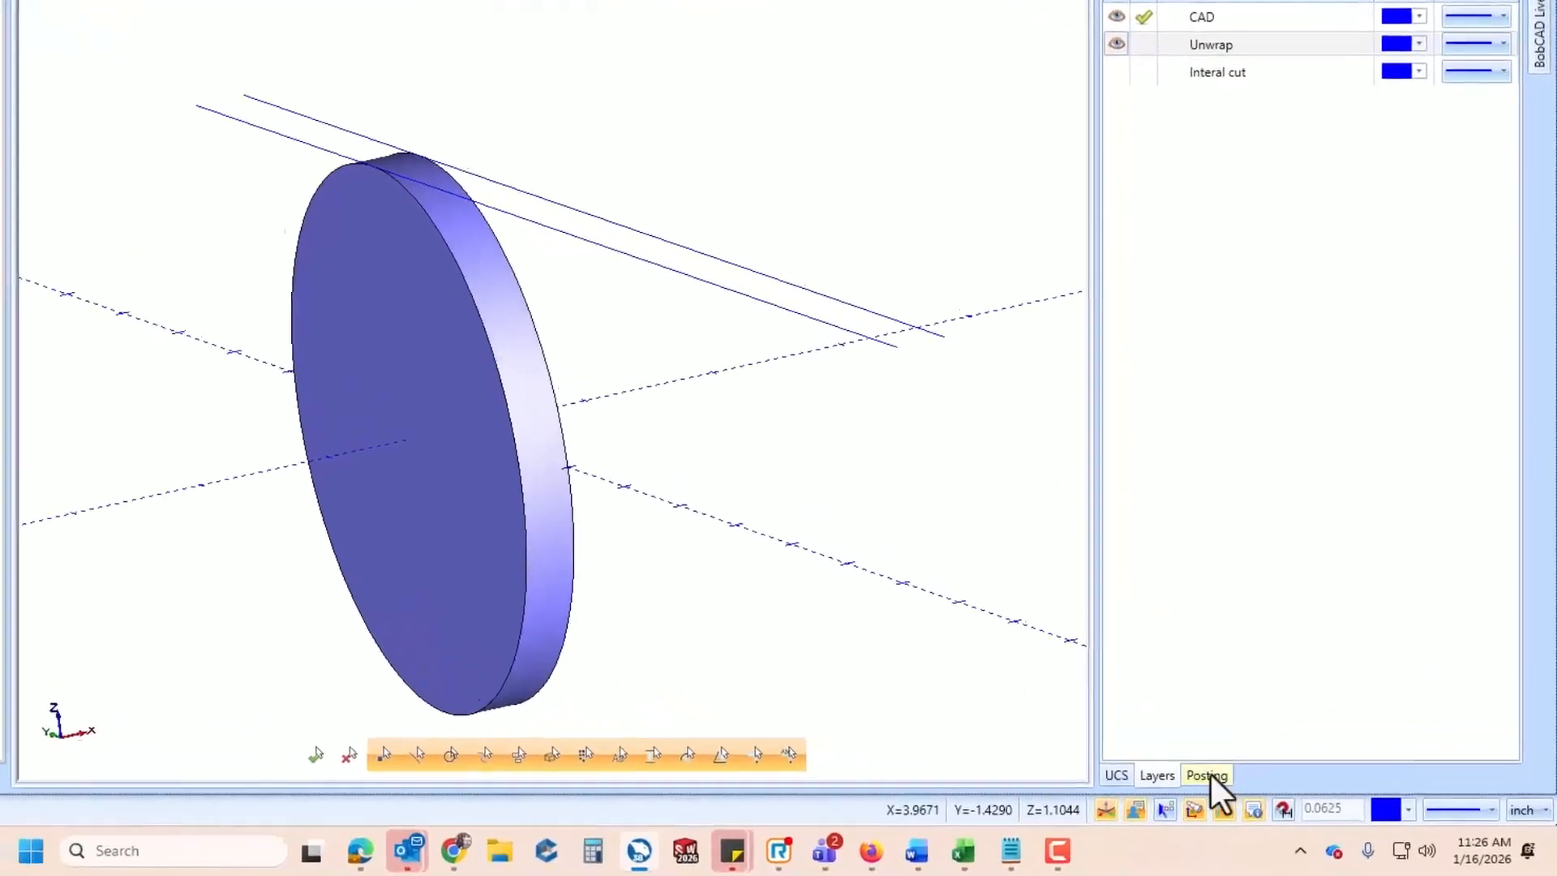
Activate the "Not named" coordinate system at the end of the unwrapped lines and view its XY plane from the top
click(1219, 799)
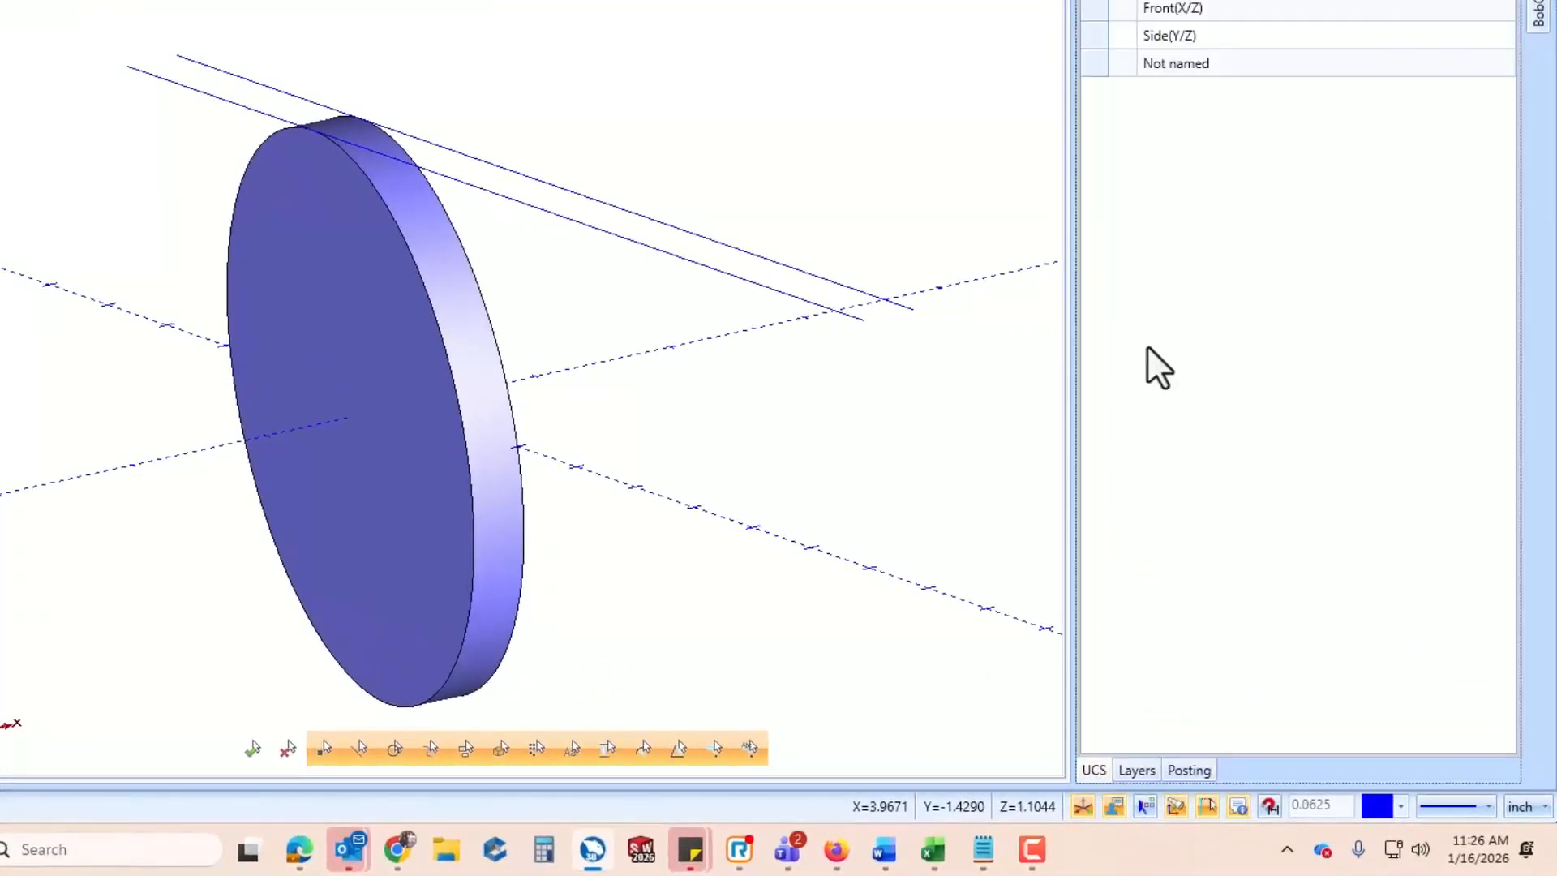
click(1121, 67)
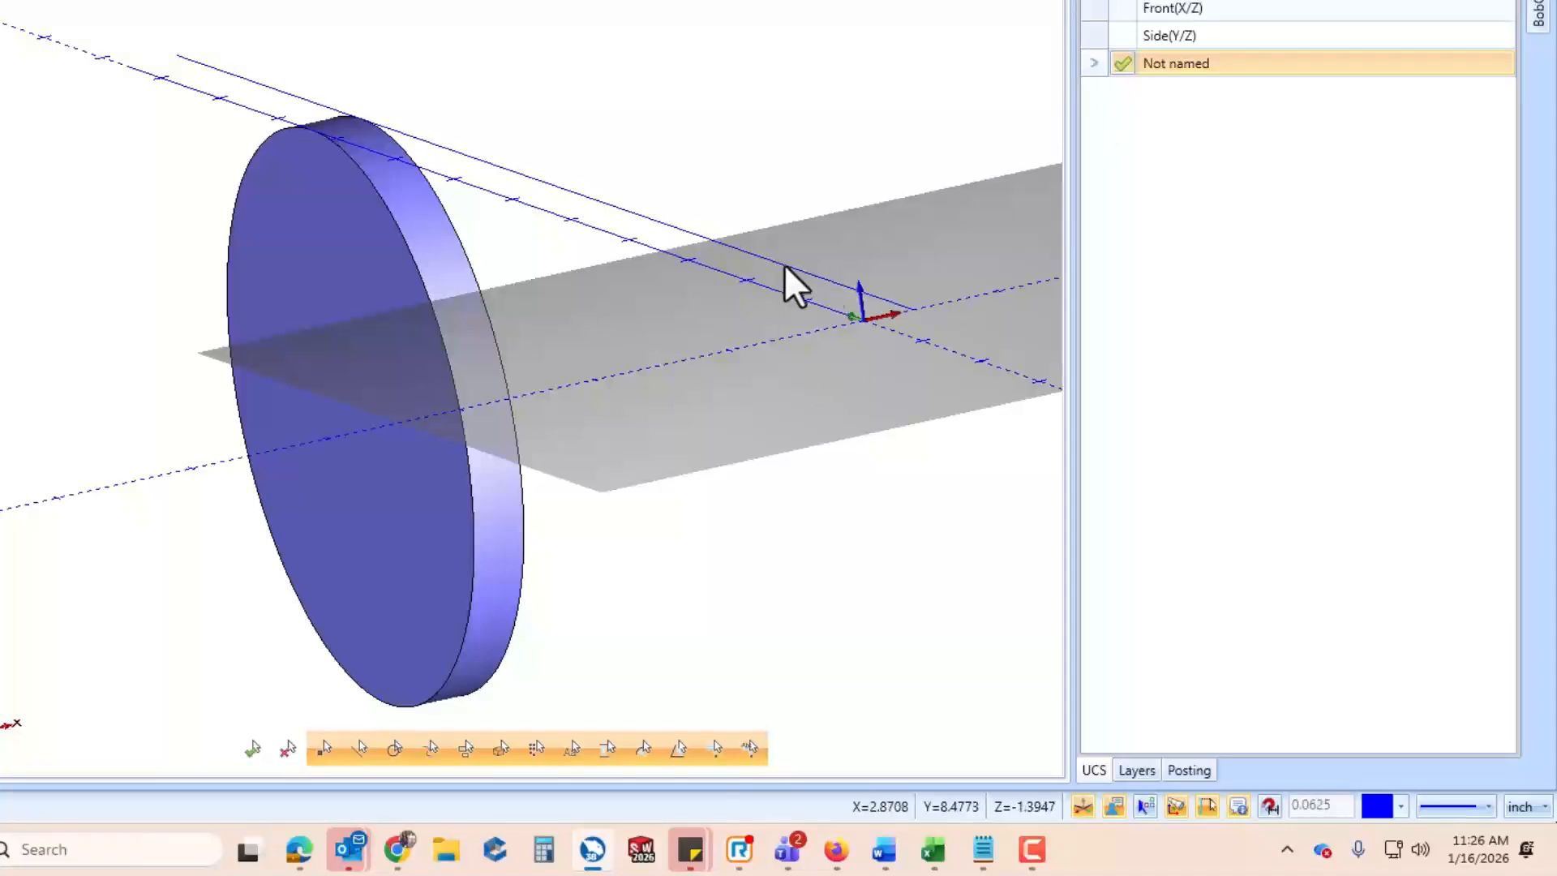
middle_drag(845, 344, 572, 360)
scroll(570, 361, up, 6)
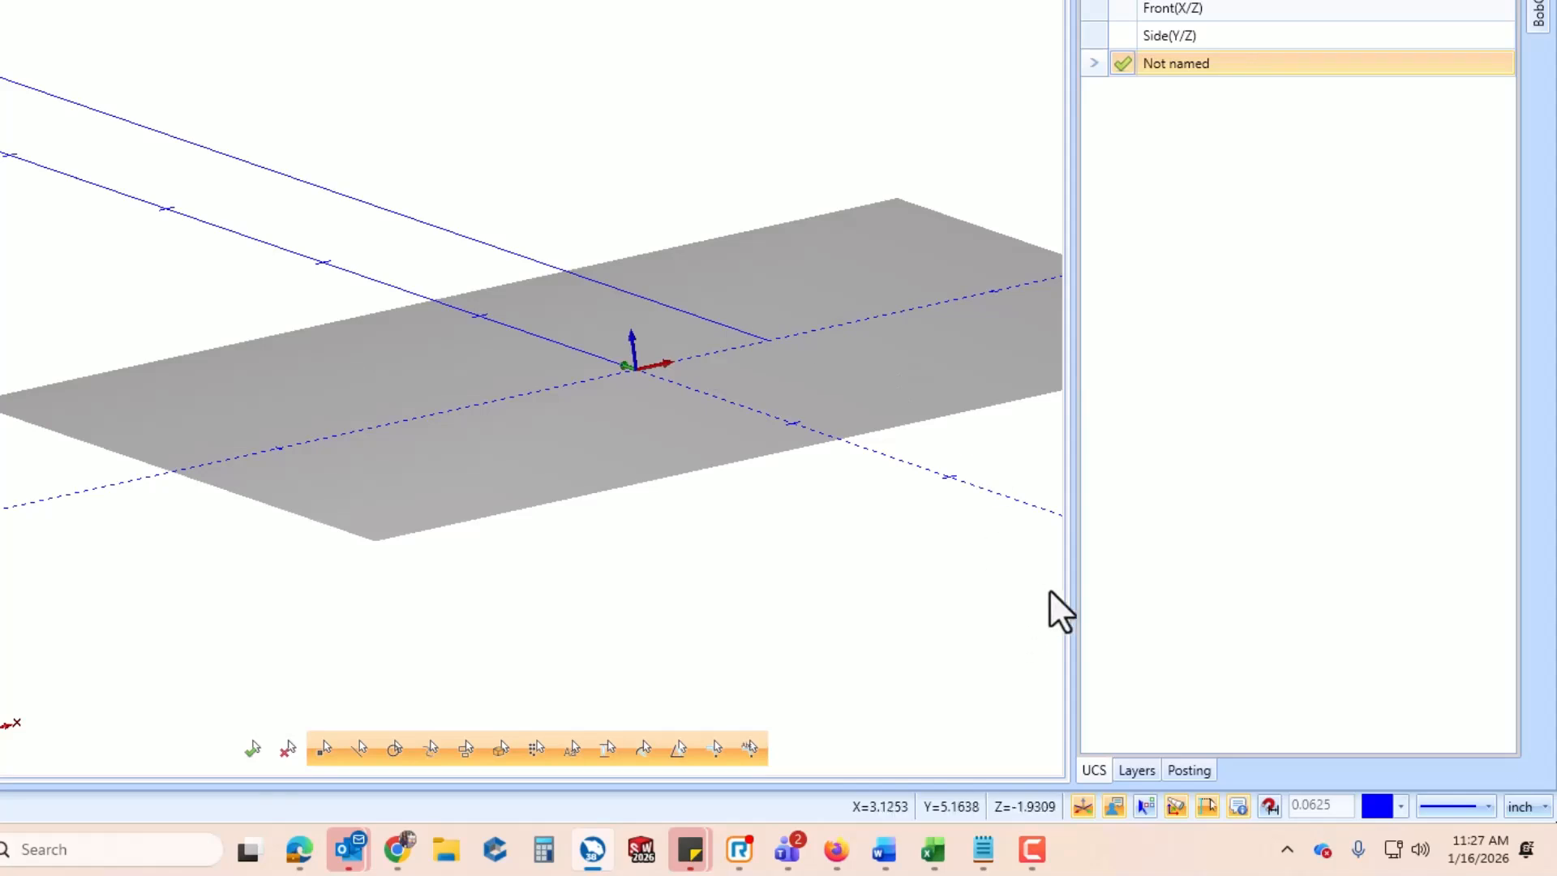
click(655, 1)
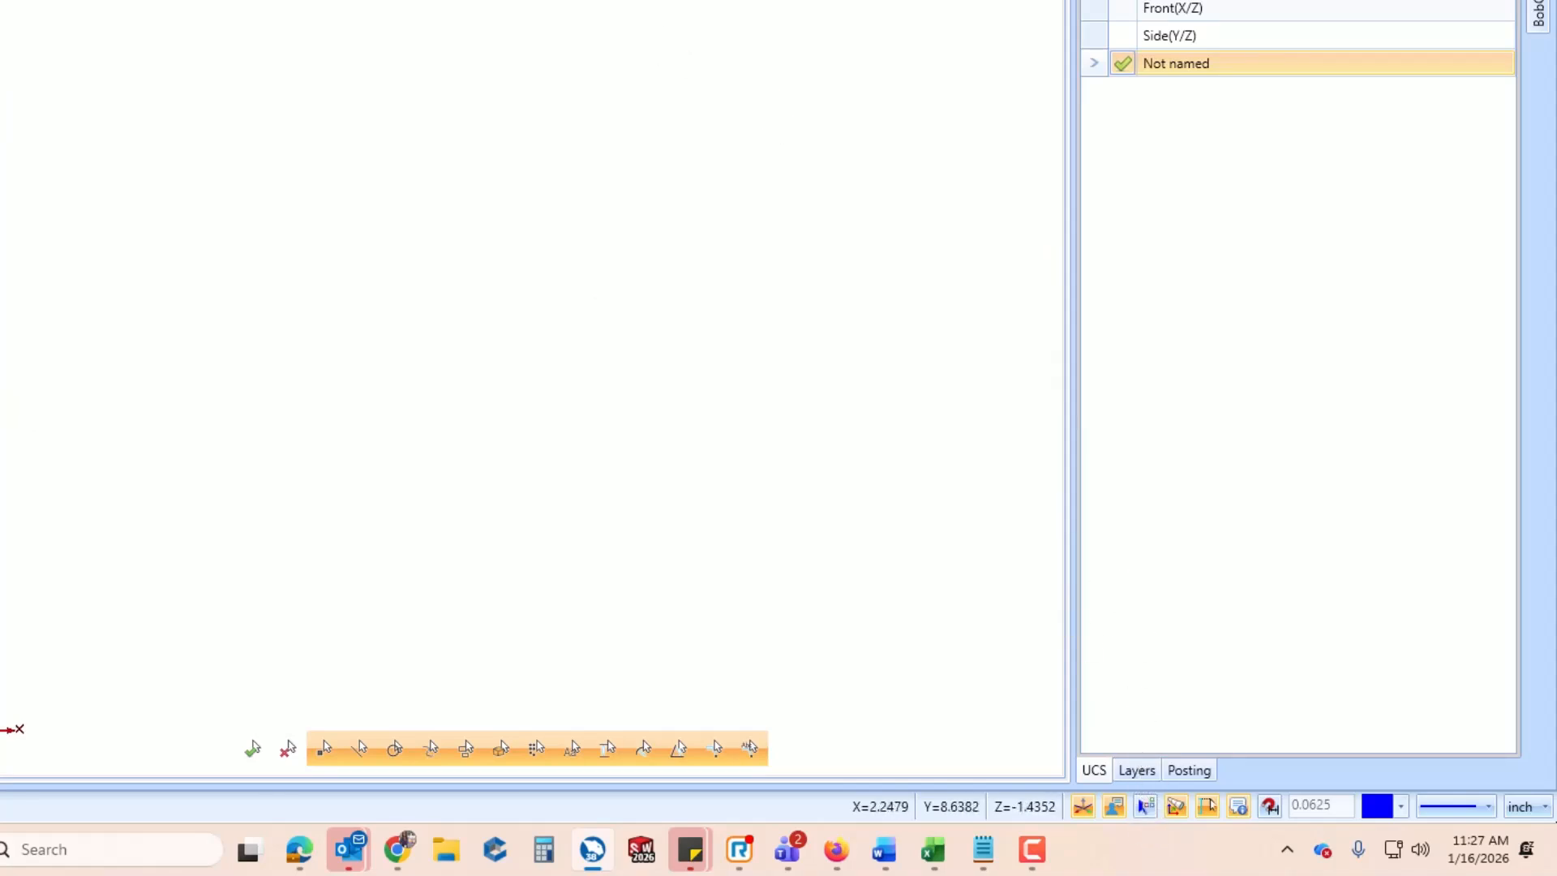
scroll(533, 2, down, 3)
scroll(525, 1, down, 7)
scroll(462, 212, down, 2)
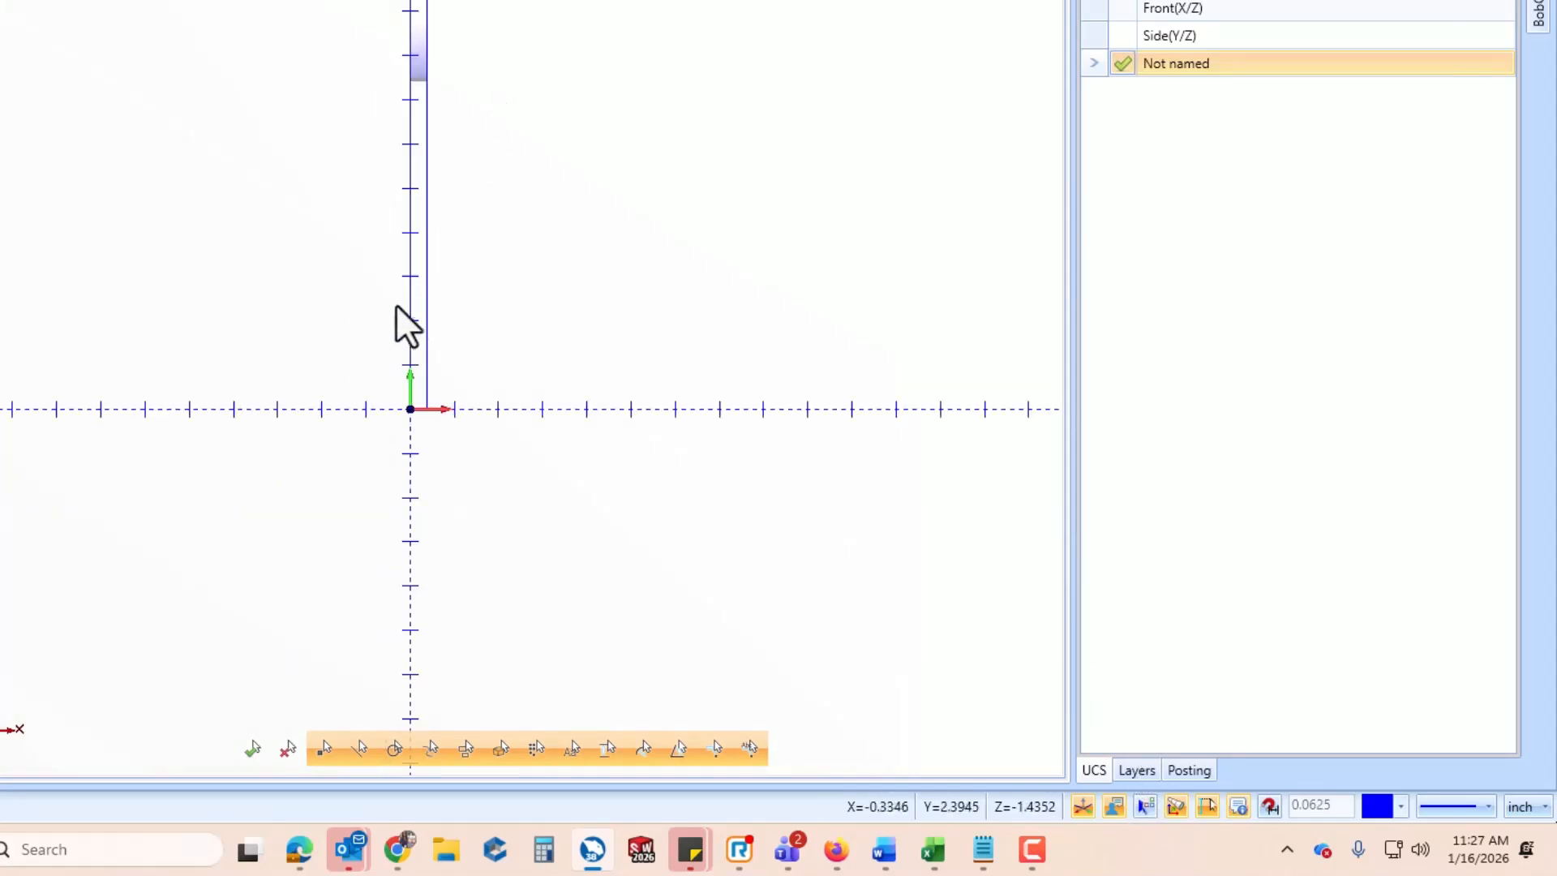
scroll(721, 203, up, 2)
Make Unwrap the active layer and hide the CAD layer
click(1137, 770)
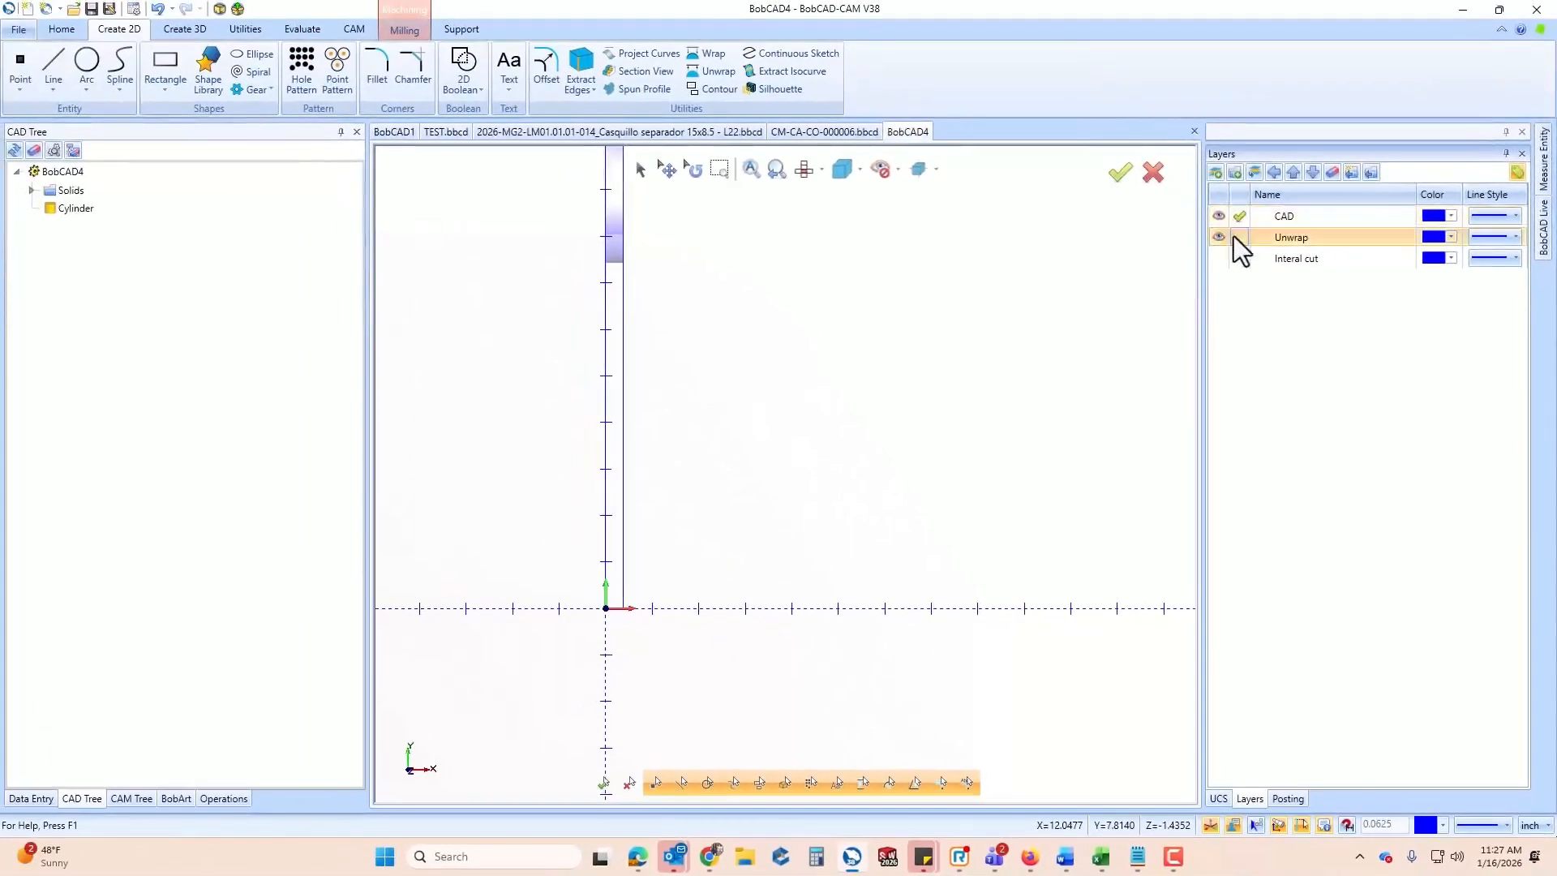
click(1239, 237)
click(1220, 215)
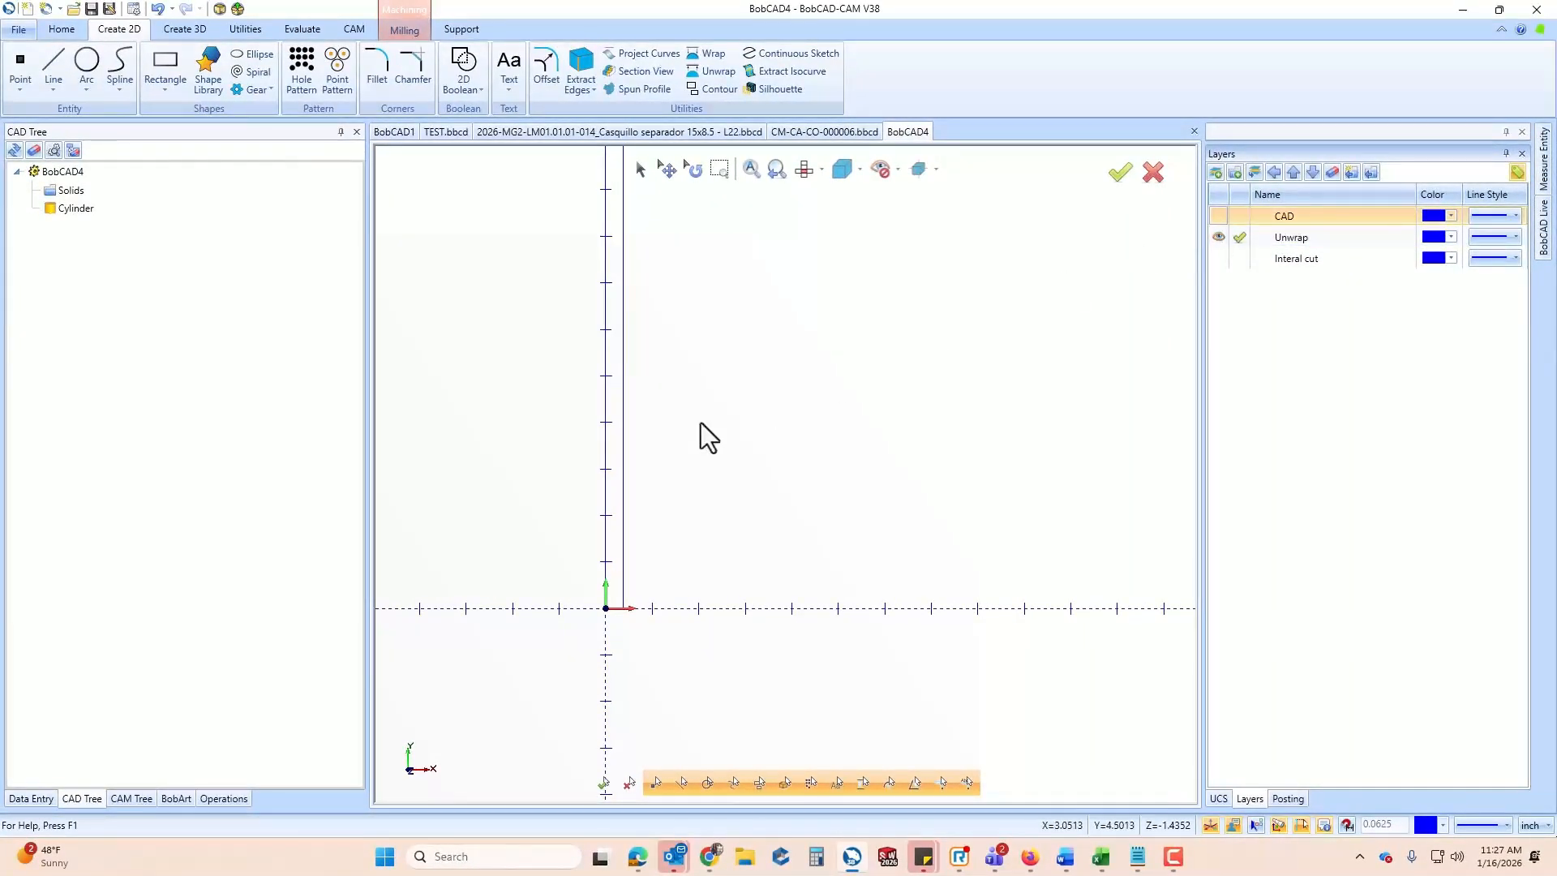
Sketch a closed diamond with continuous lines between the two unwrapped edges near the origin, about 0.28 in wide and 0.66 in tall
scroll(634, 608, up, 5)
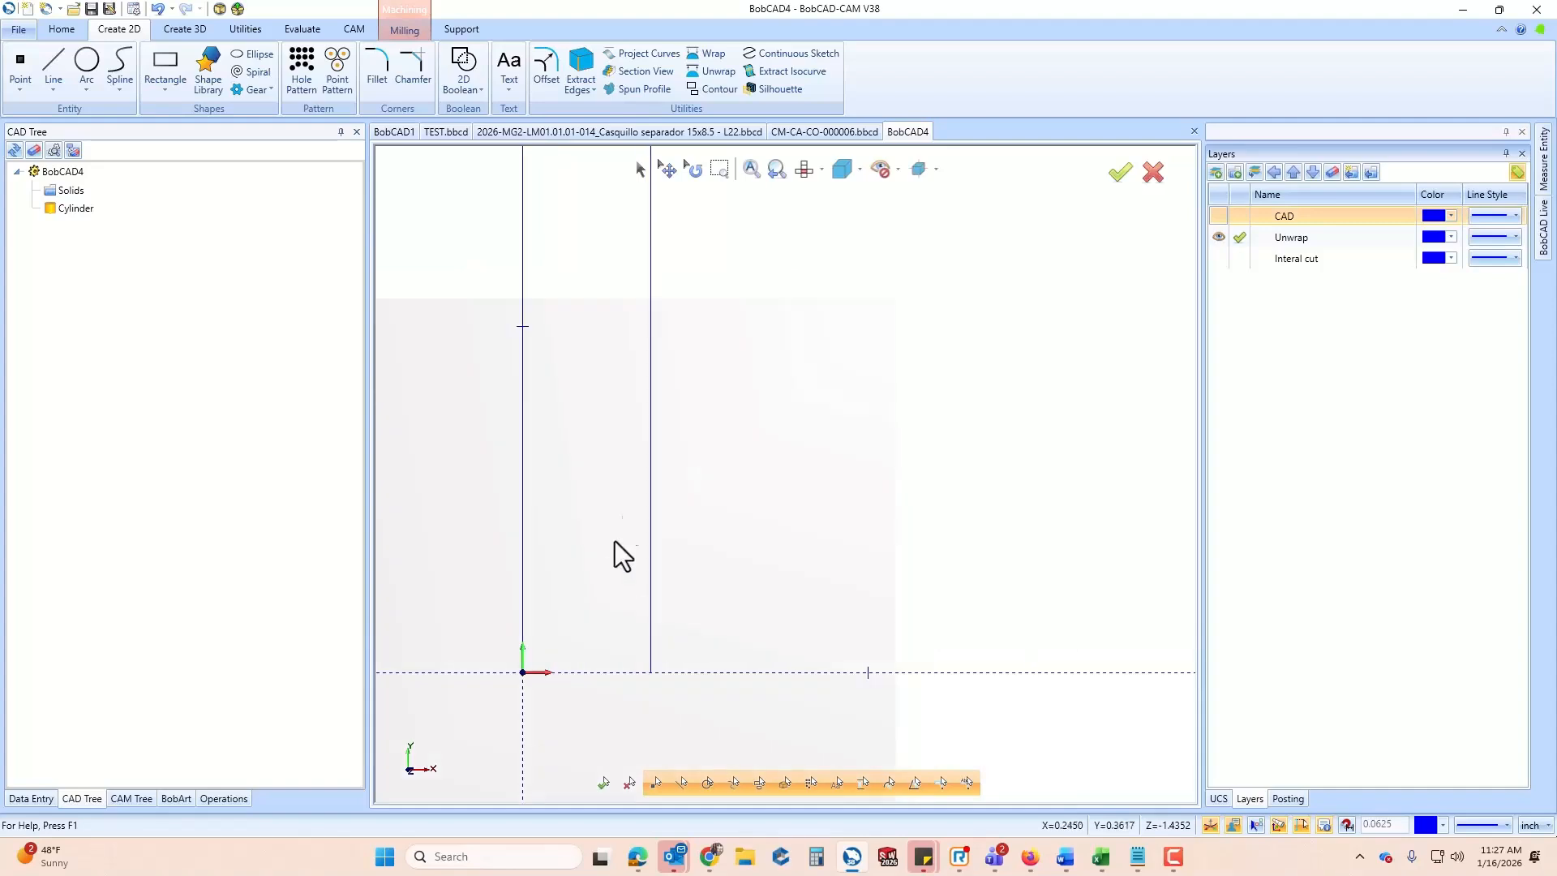
click(51, 62)
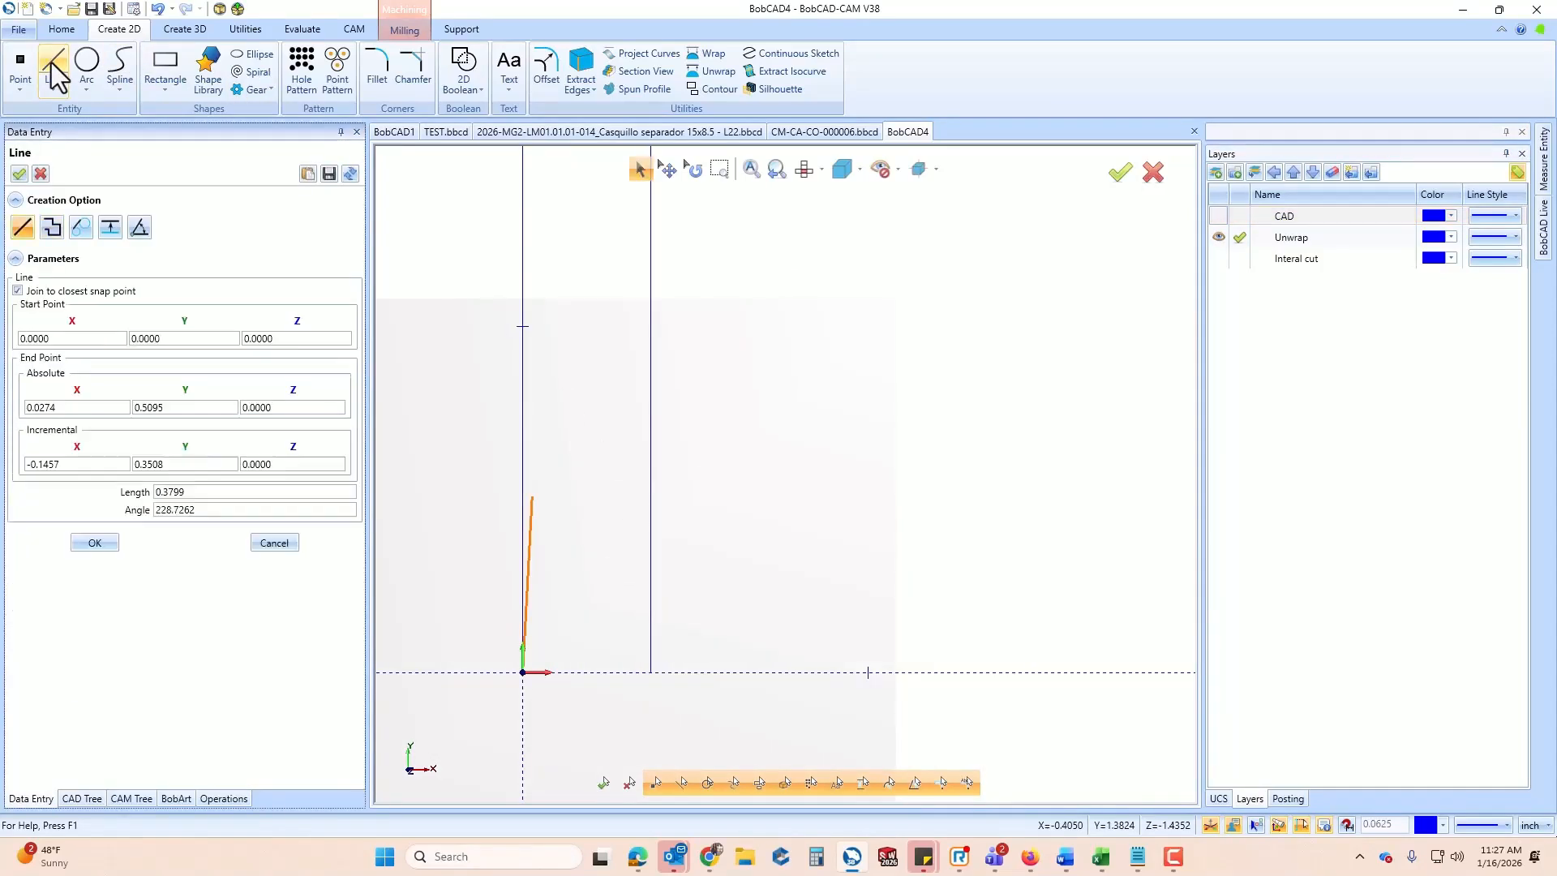
click(52, 230)
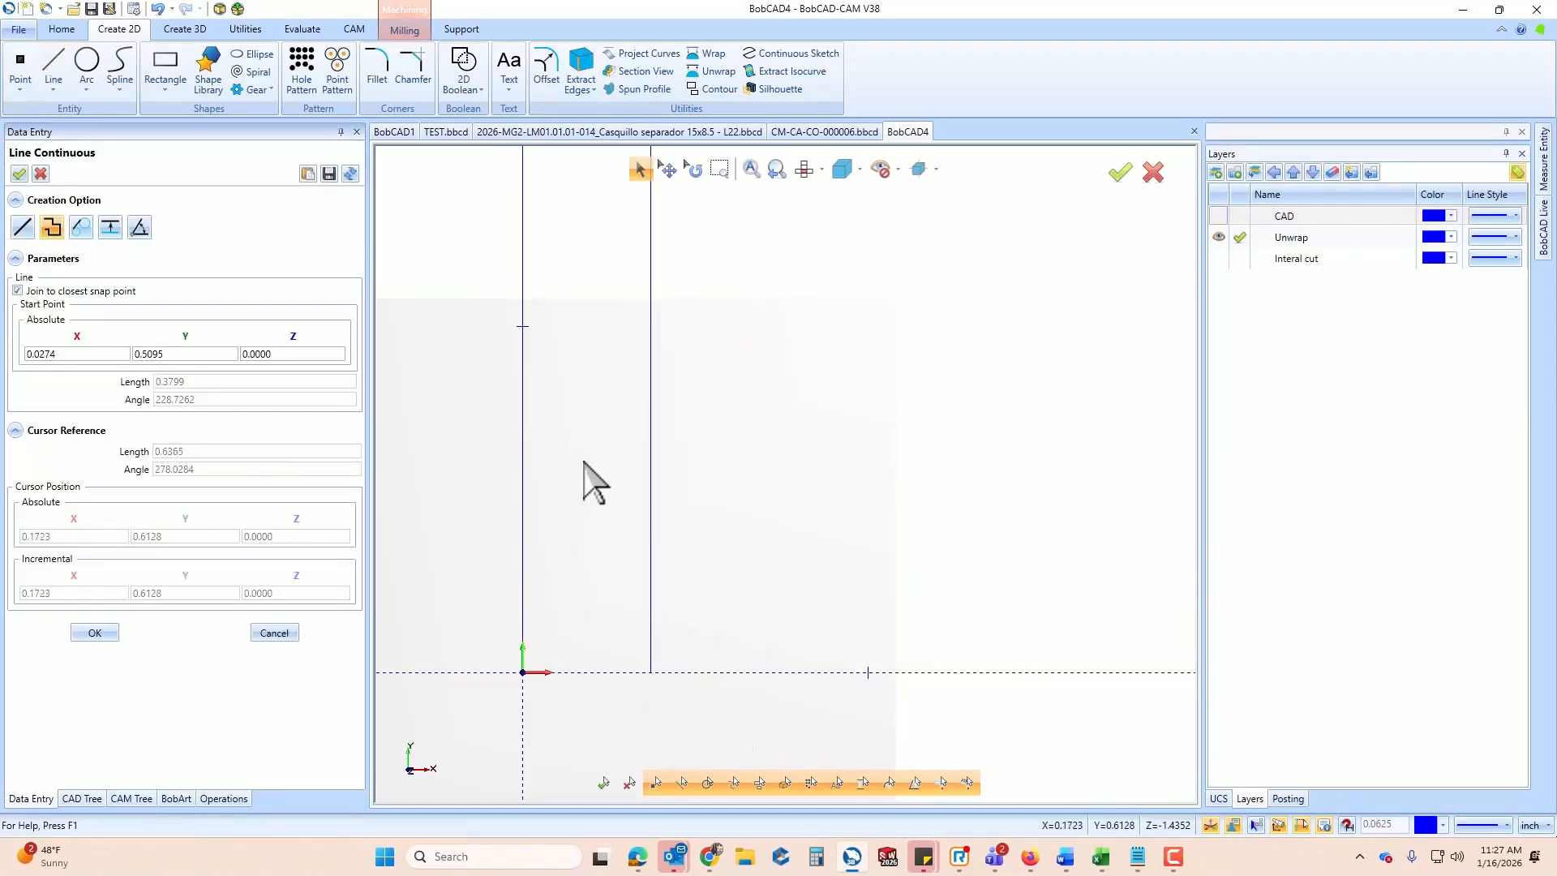
click(583, 432)
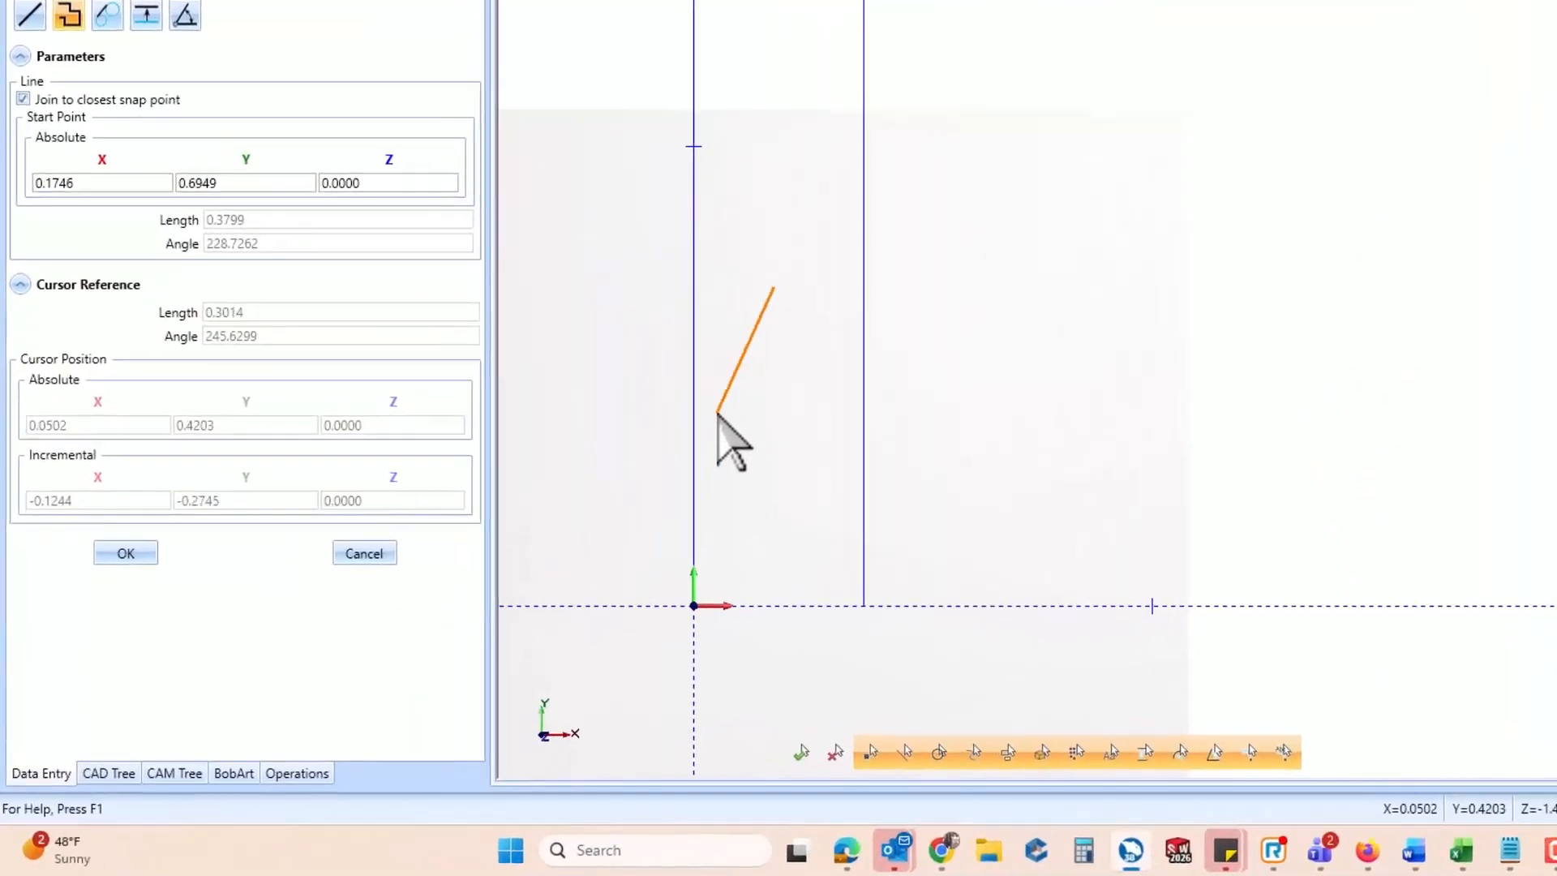
click(712, 432)
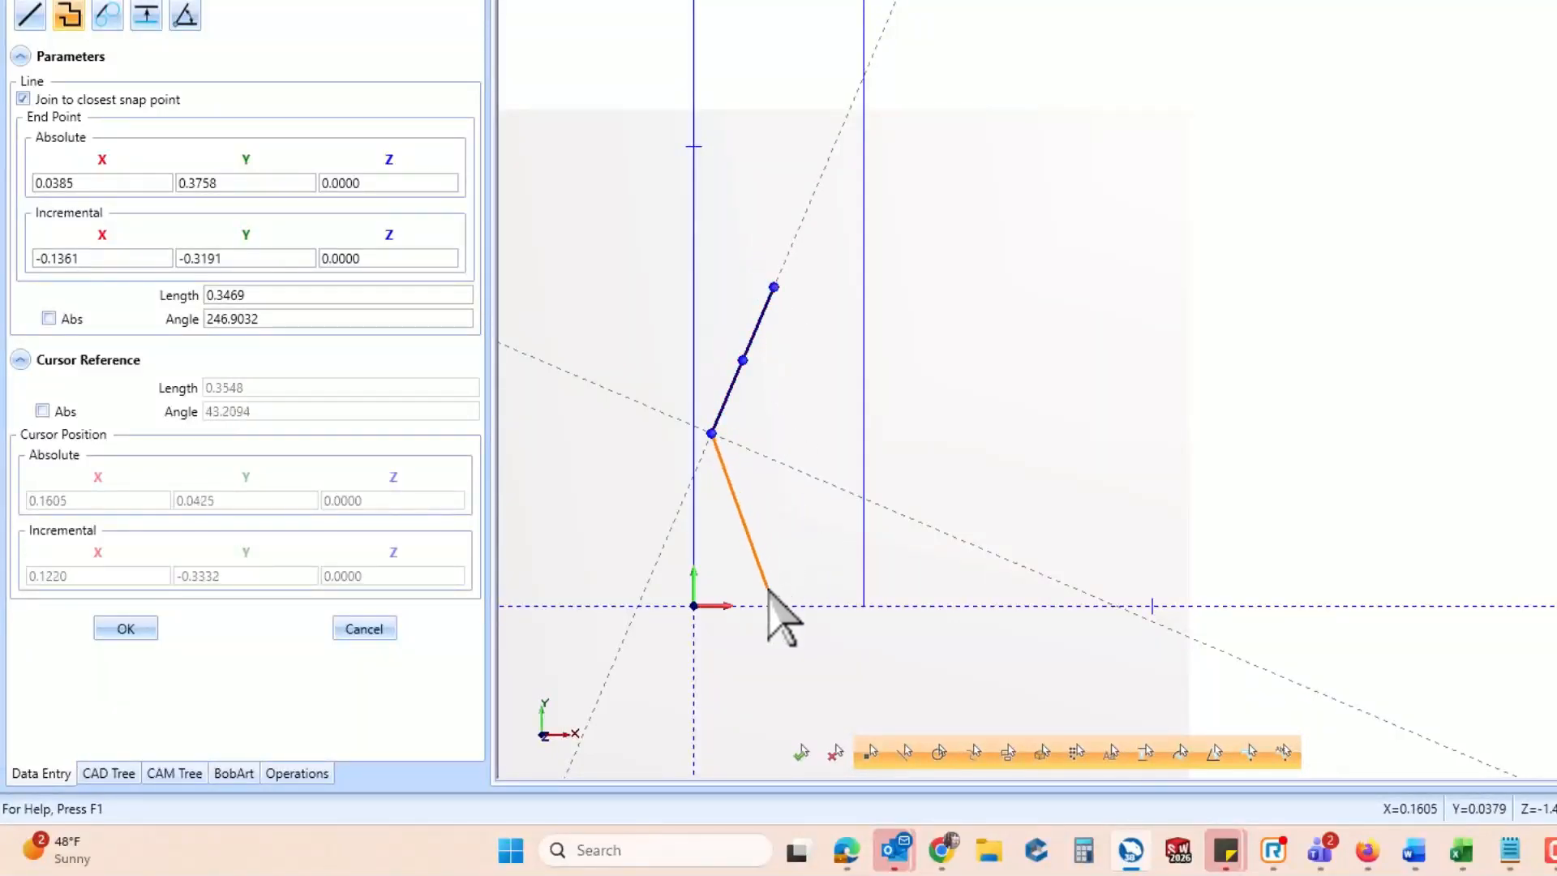
click(768, 588)
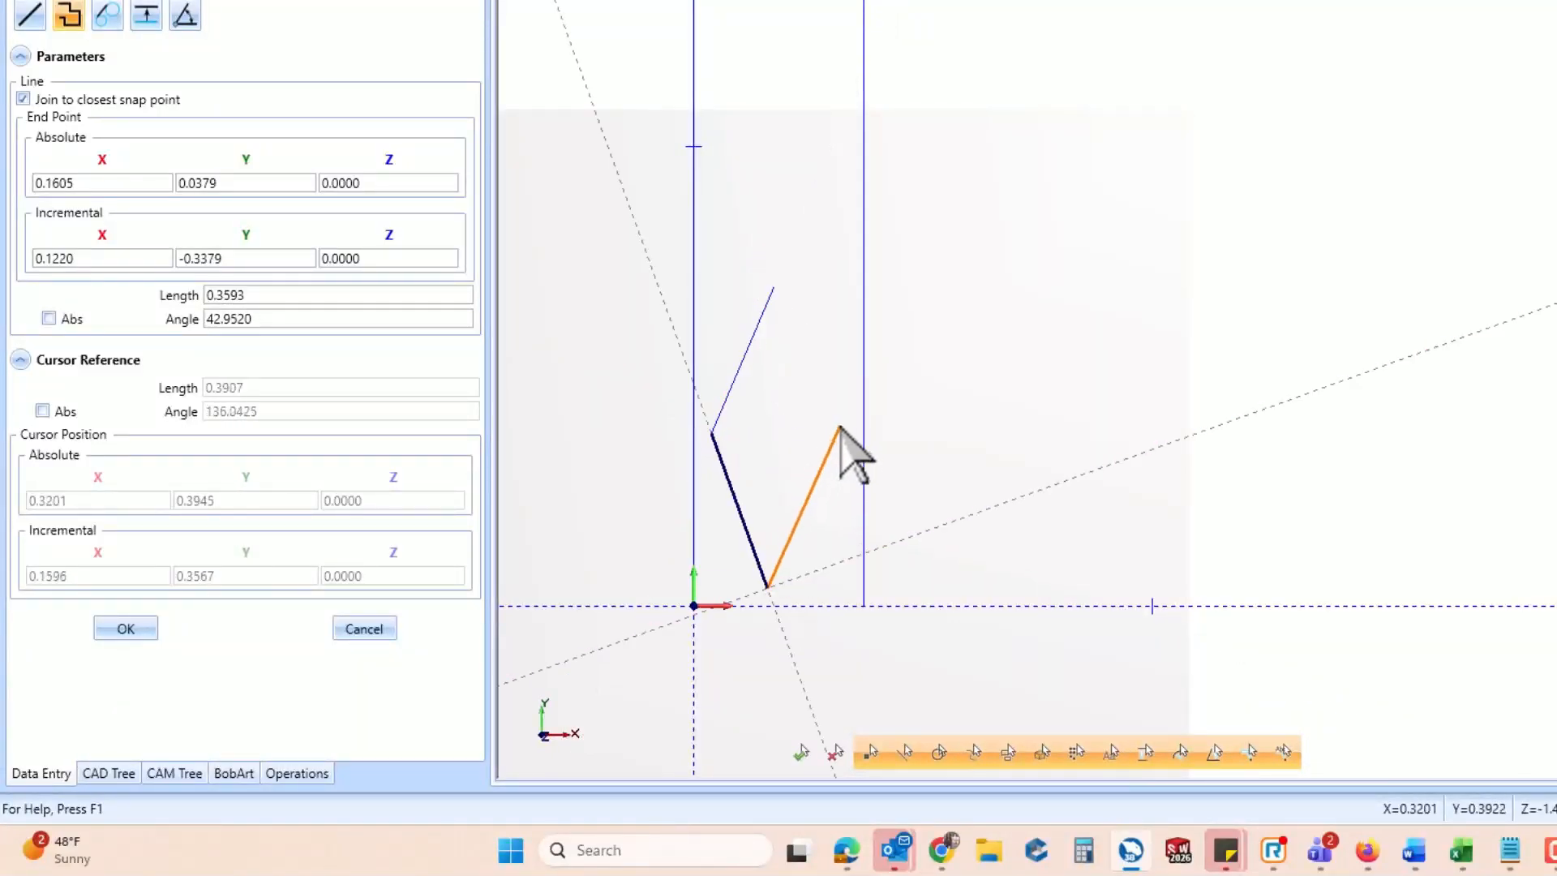
click(837, 436)
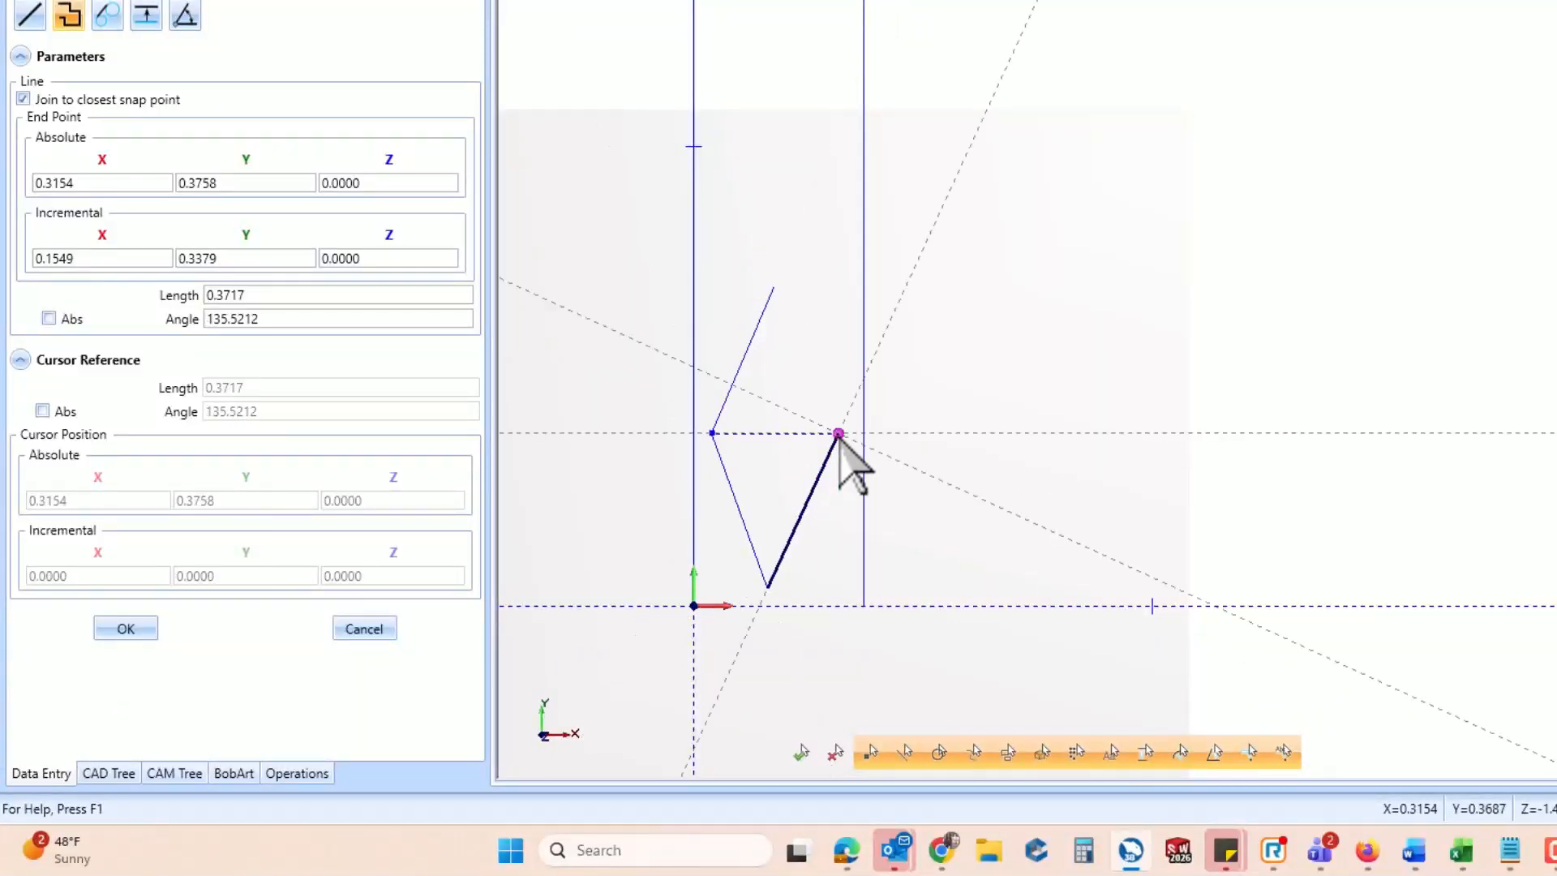
click(788, 282)
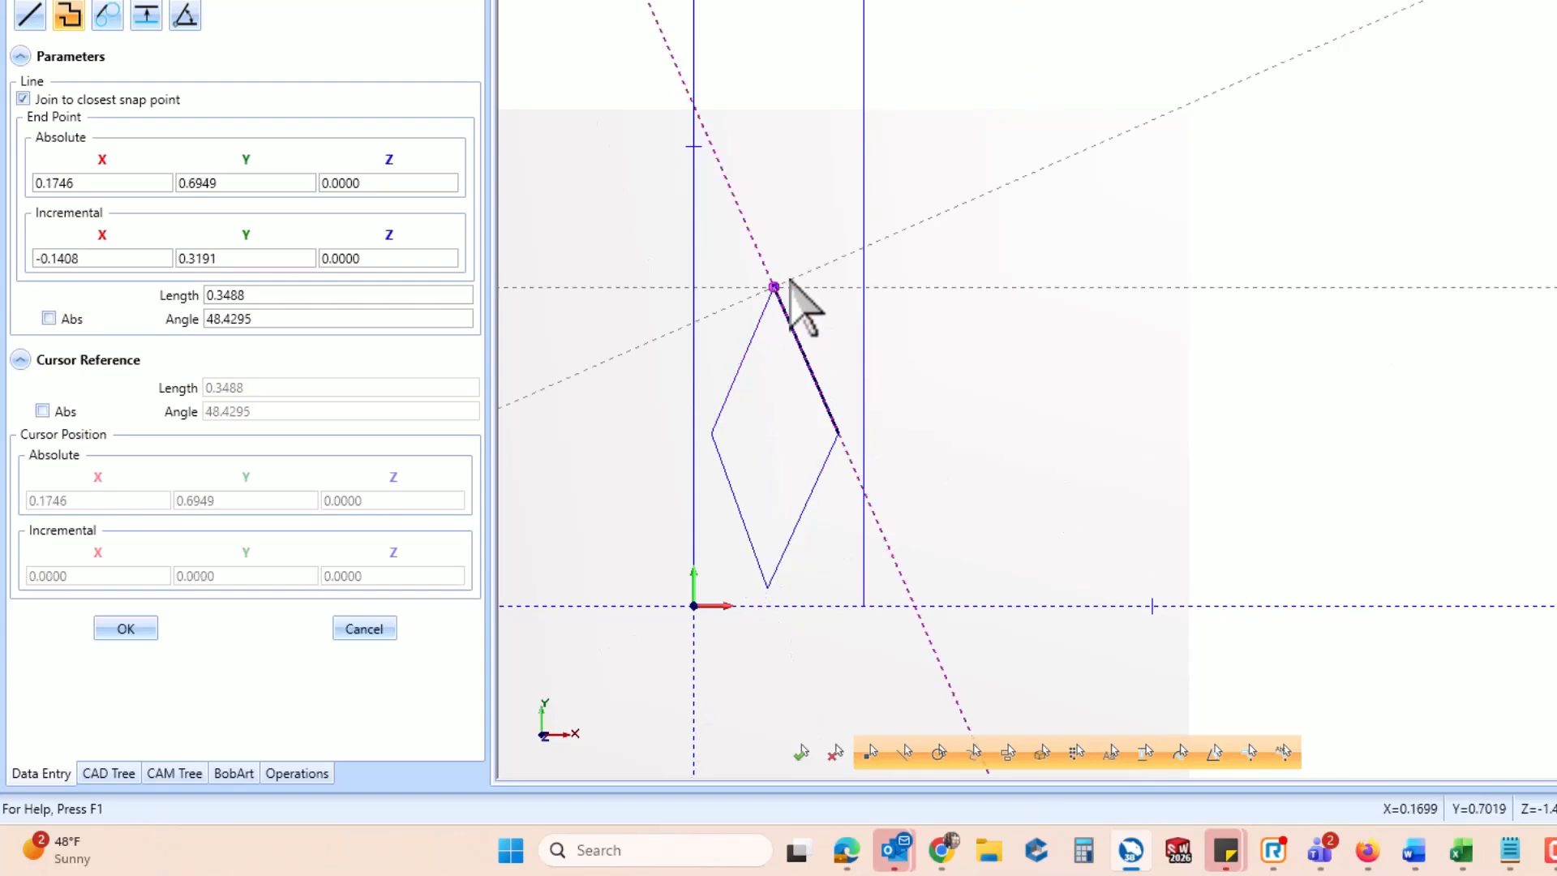
right_click(1109, 186)
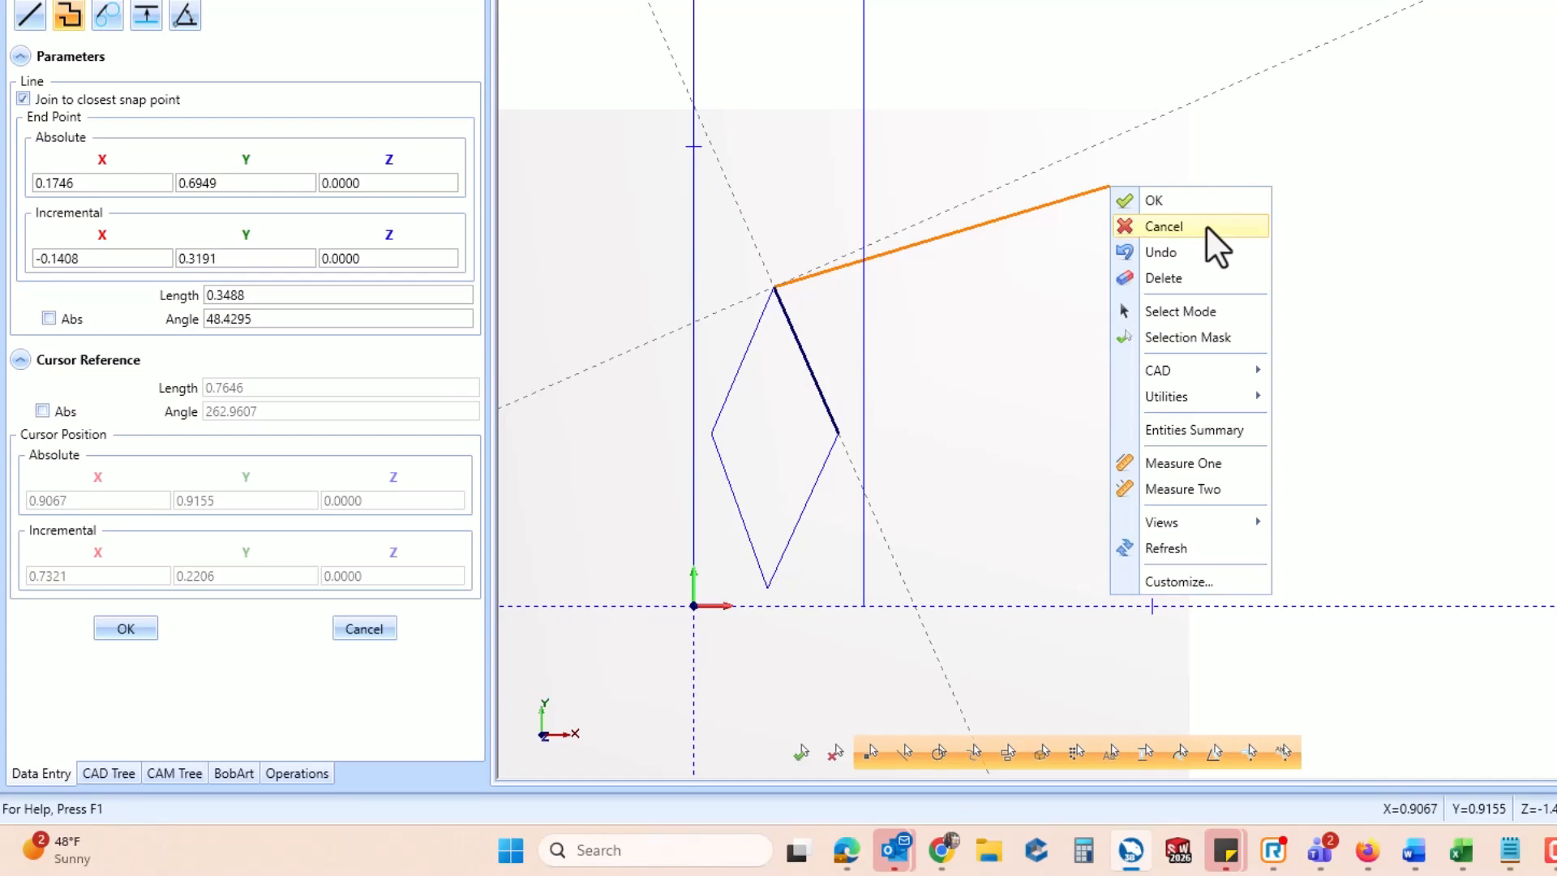
click(1206, 226)
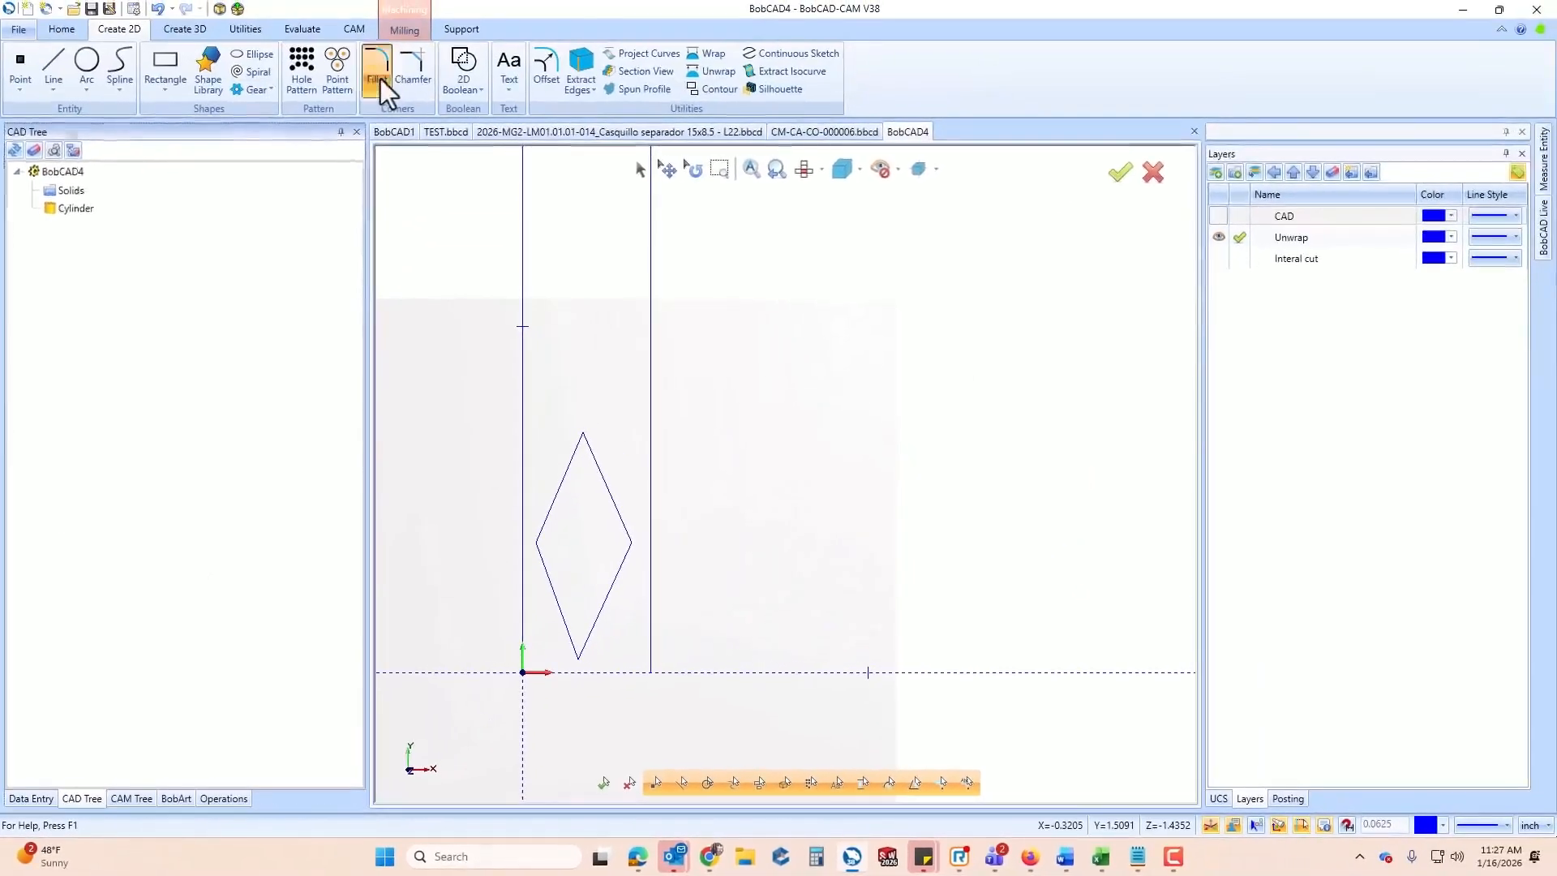
Fillet the diamond's corners with a 0.02 in radius using the Chains picking method with trimming
click(378, 79)
click(598, 464)
click(95, 522)
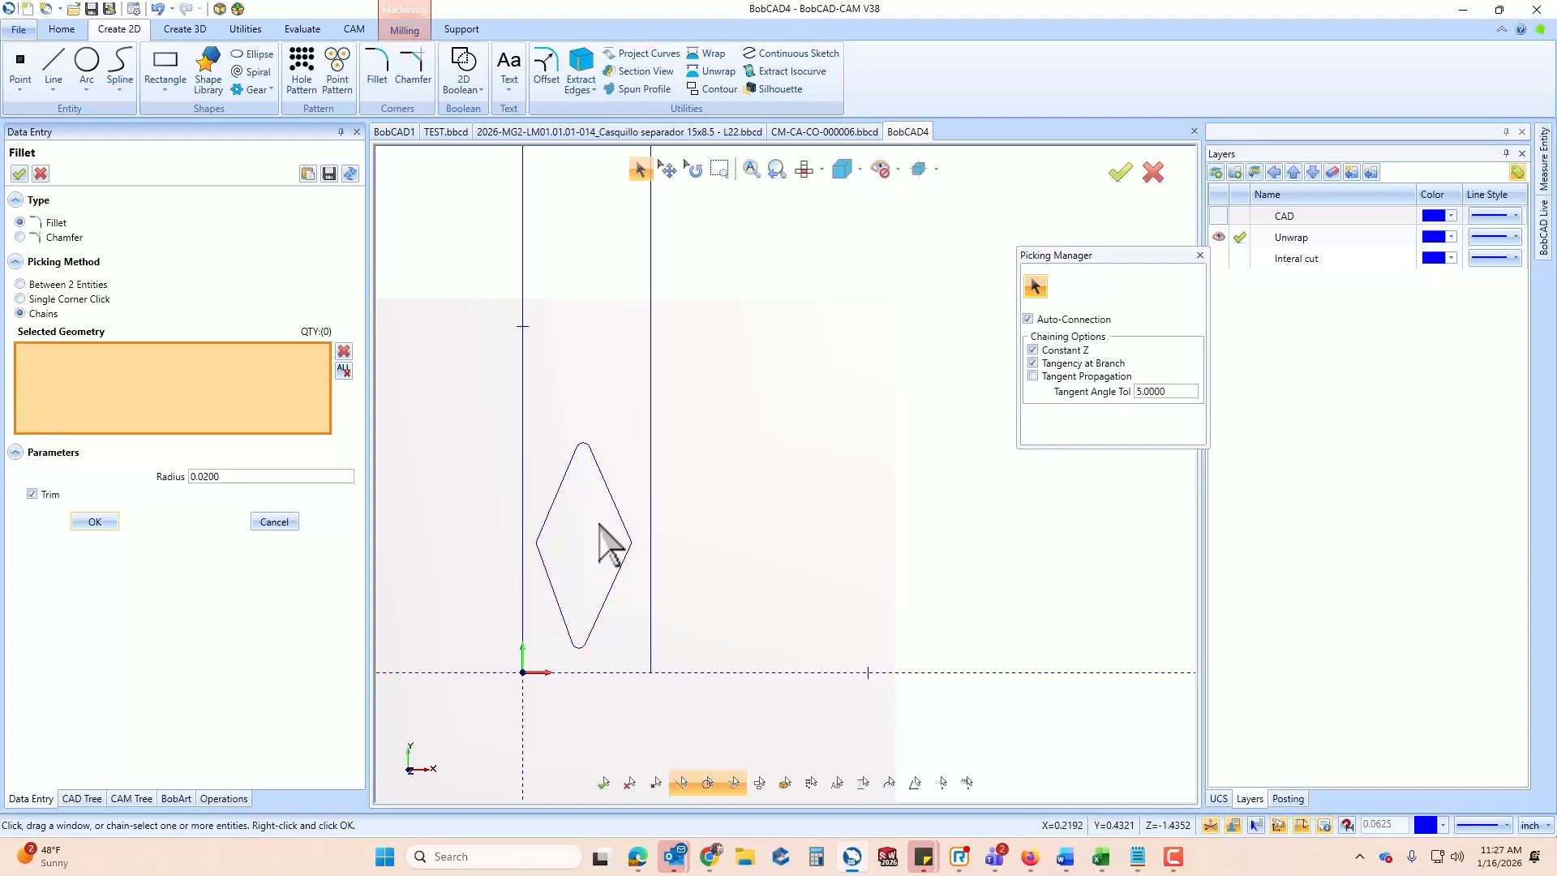
click(243, 29)
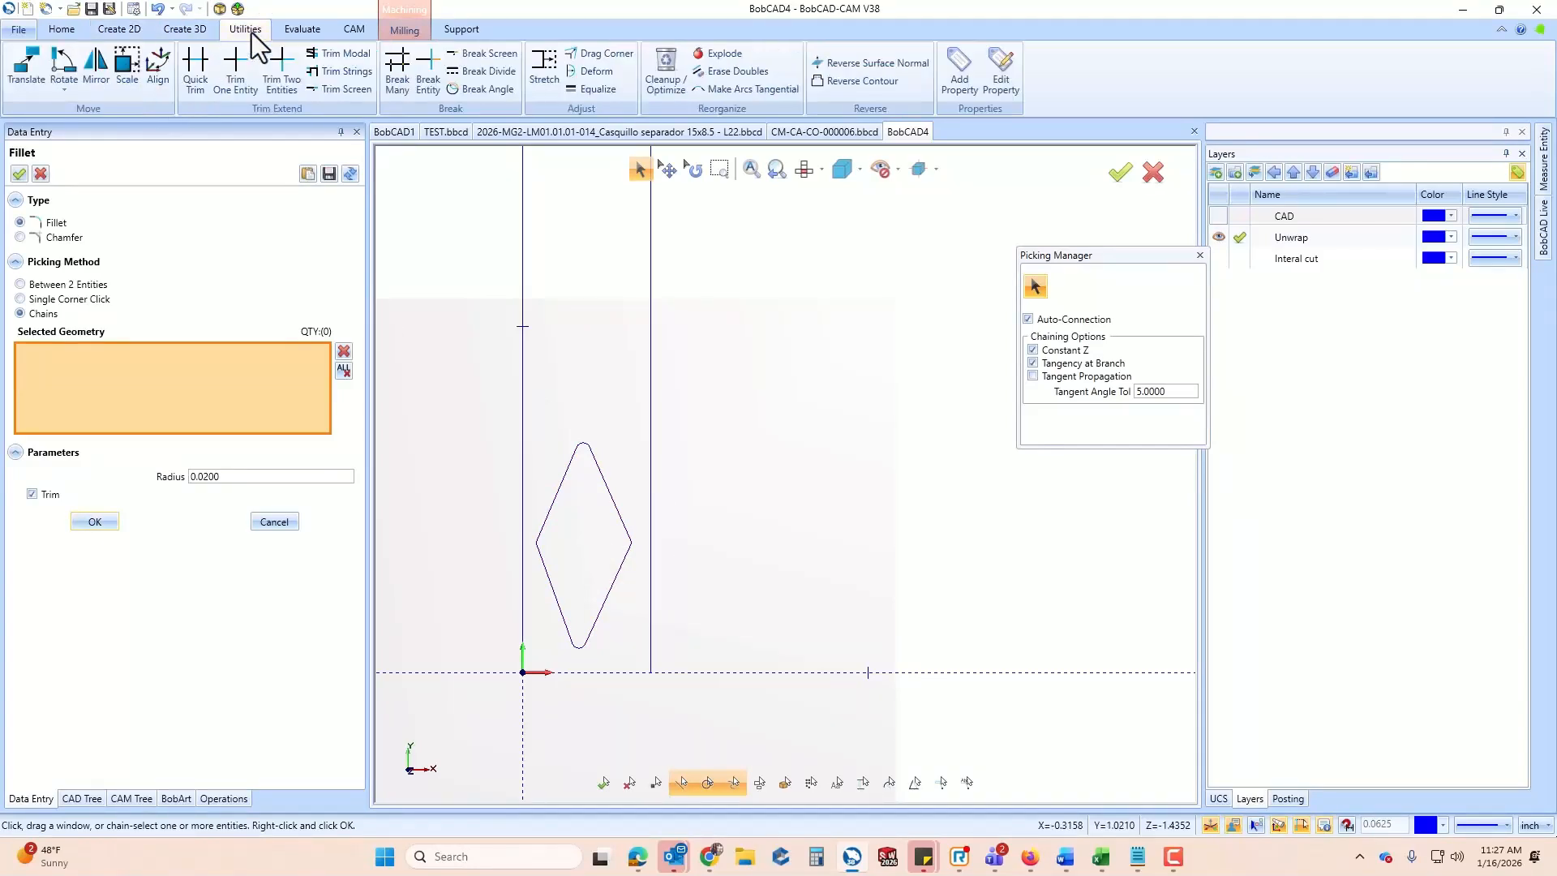
click(26, 65)
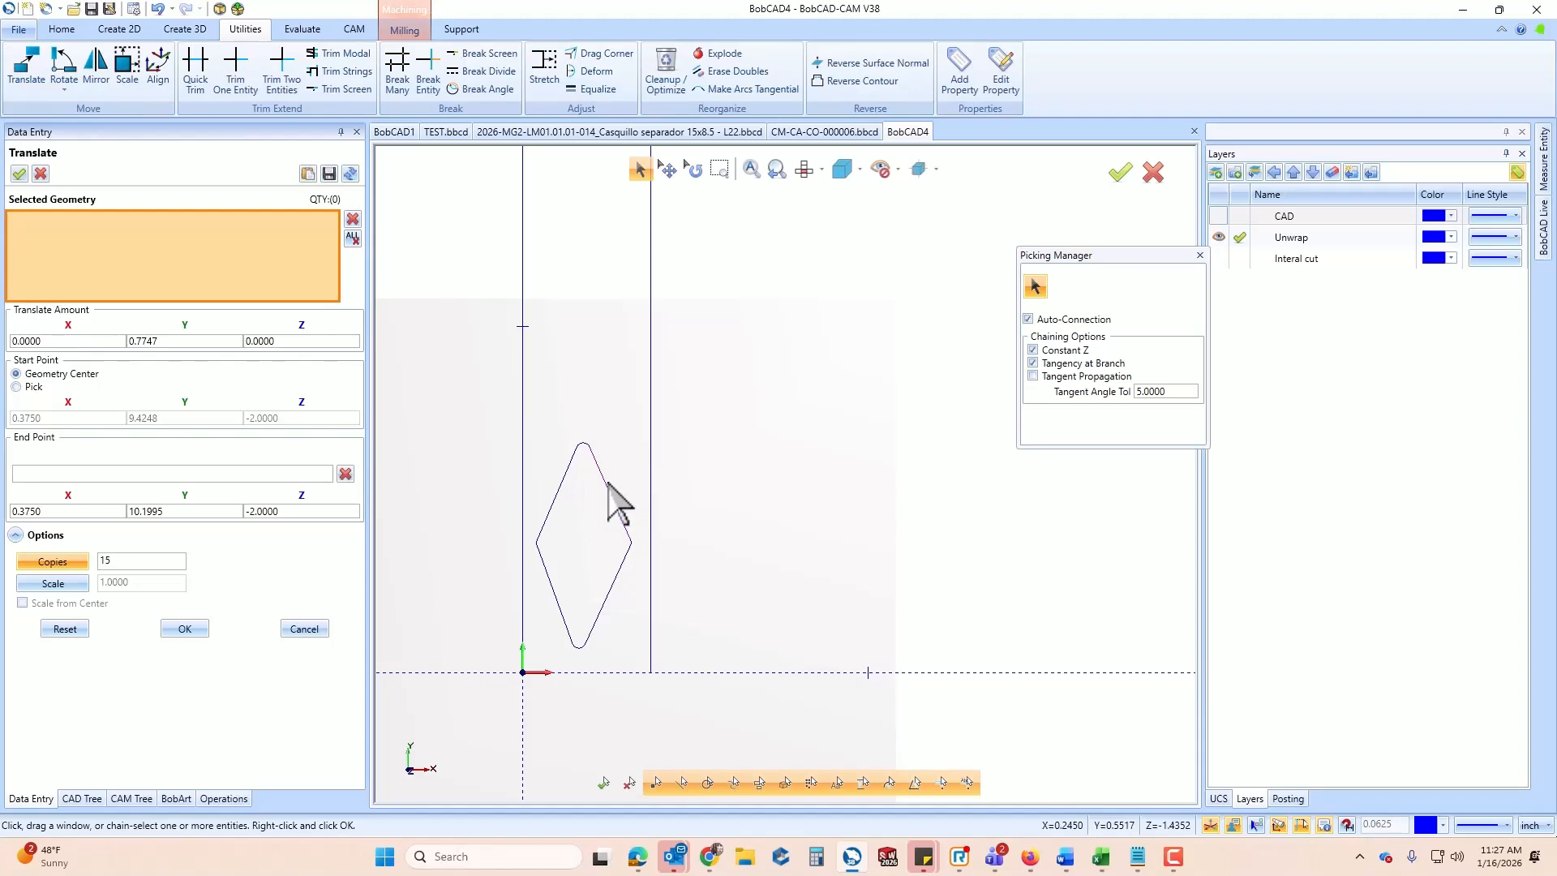
click(609, 484)
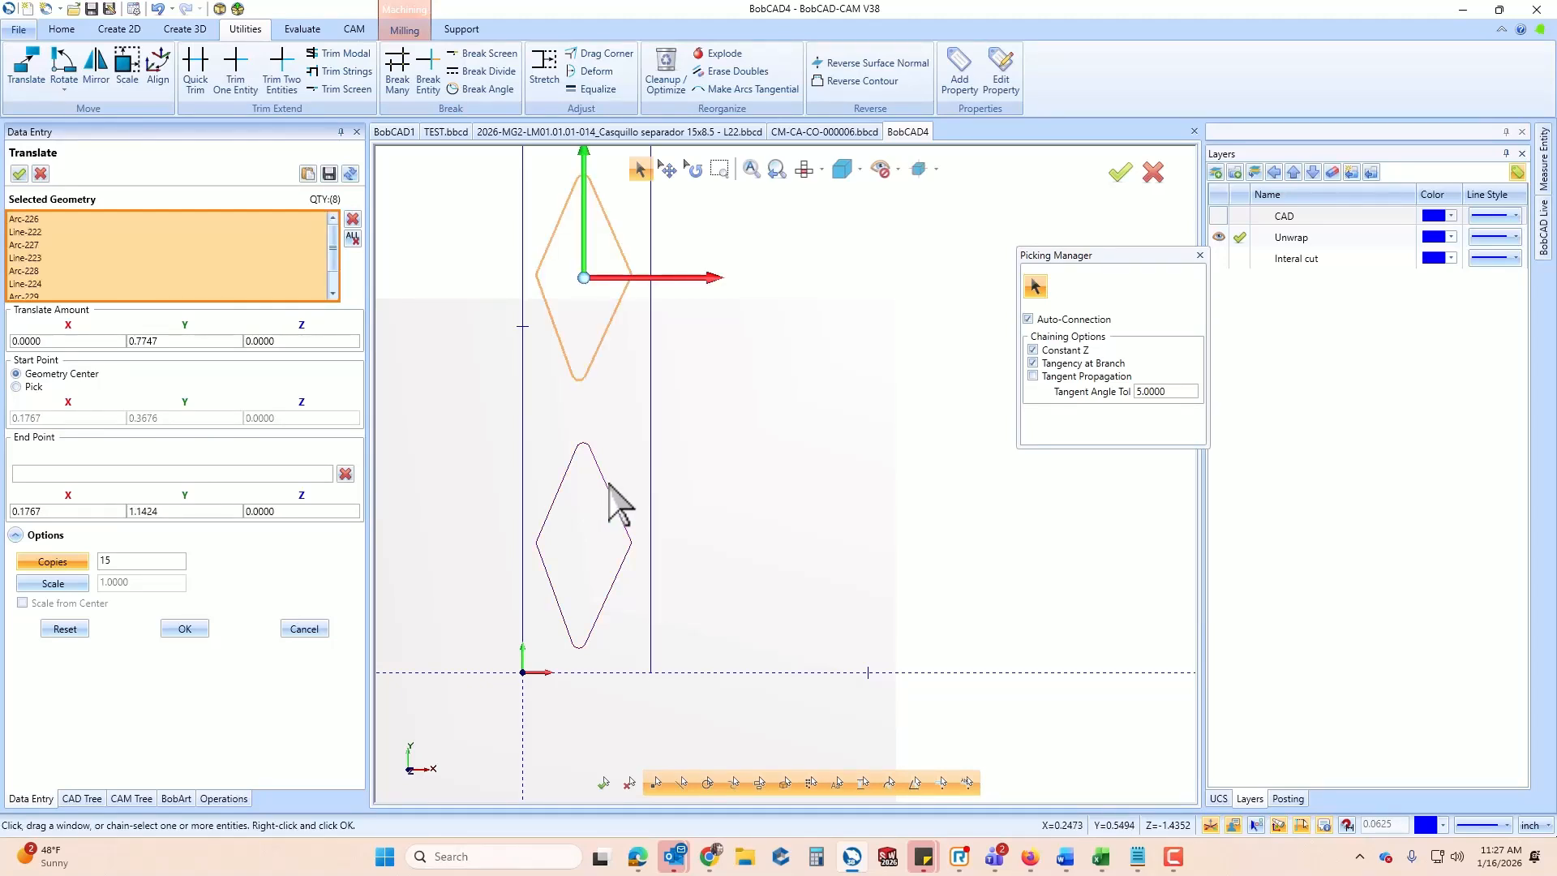
click(304, 629)
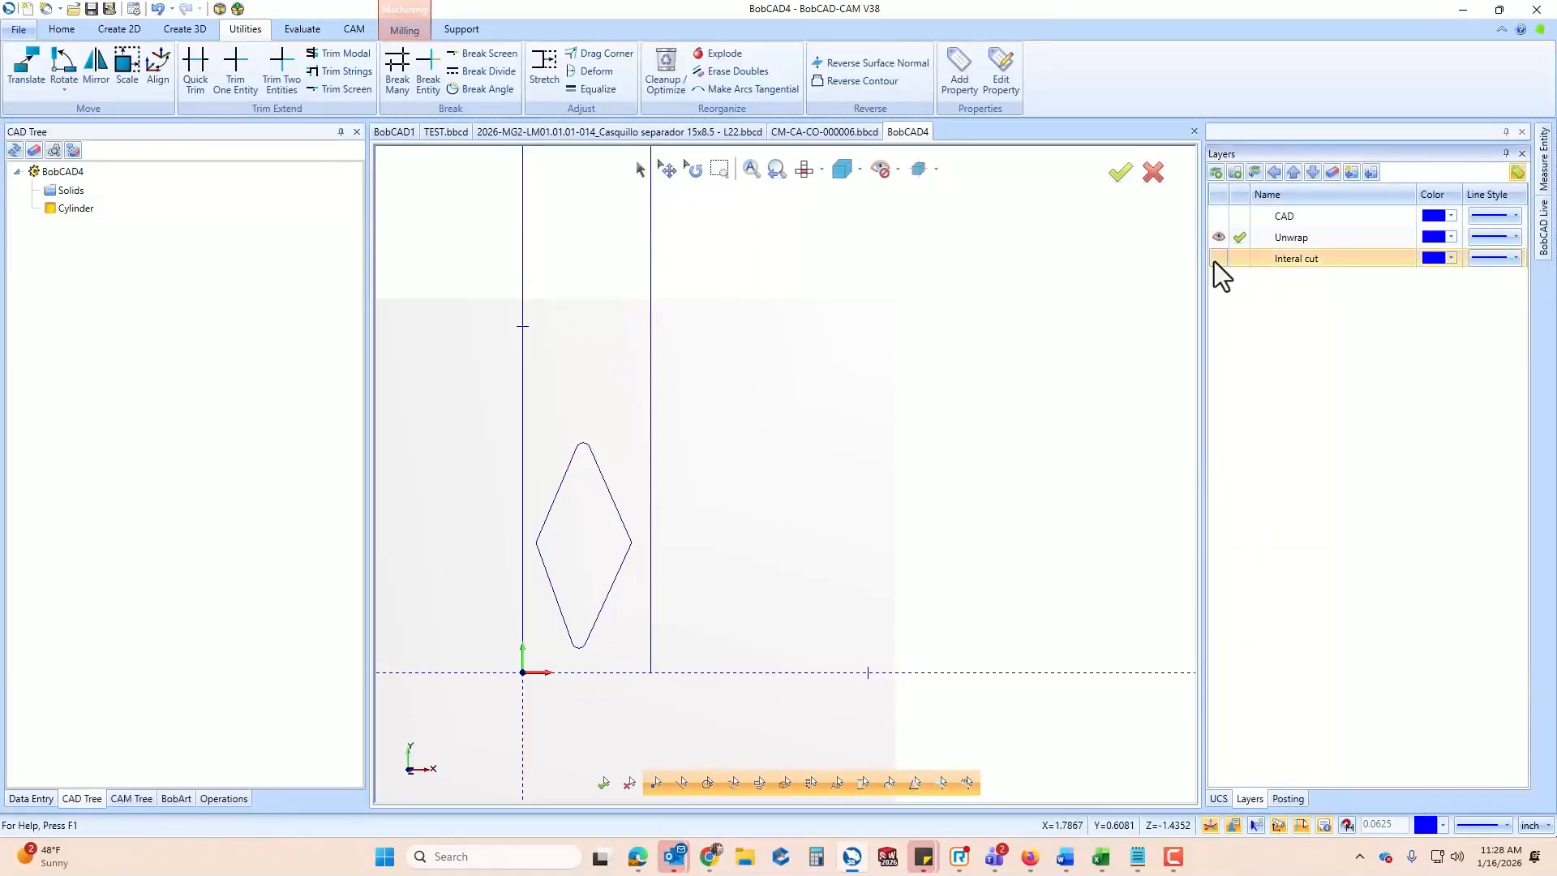
Undo the diamond sketch and its corner fillets, leaving only the unwrapped edge lines
key(ctrl+z)
key(ctrl+z)
key(ctrl+z)
key(ctrl+z)
key(ctrl+z)
key(ctrl+z)
key(ctrl+z)
key(ctrl+z)
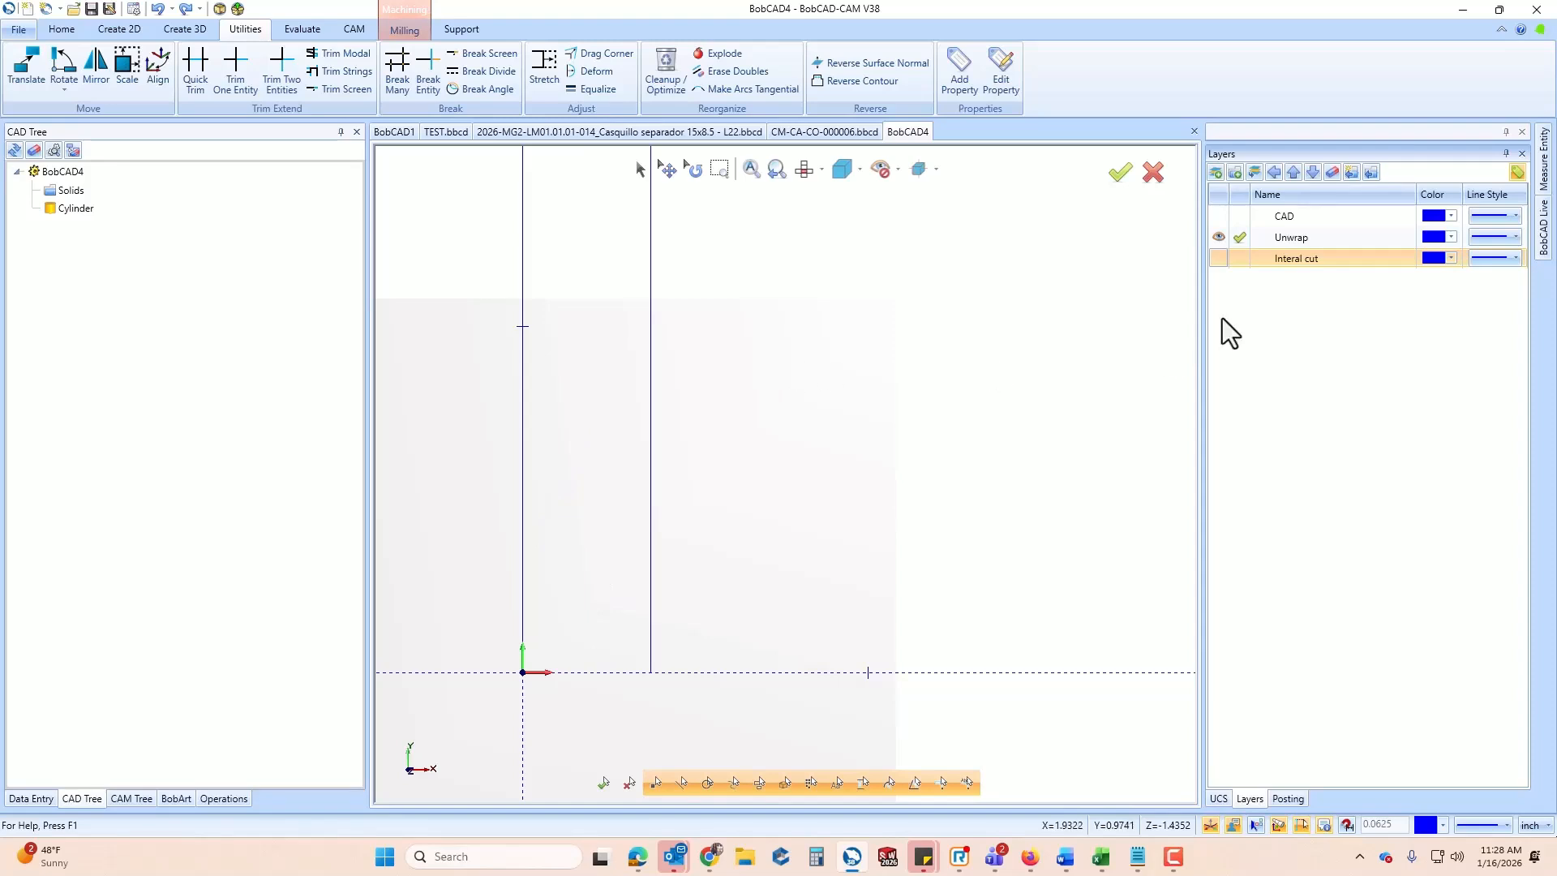
Show the "Interal cut" layer and bring its whole row of diamonds into a 3D view
click(1218, 258)
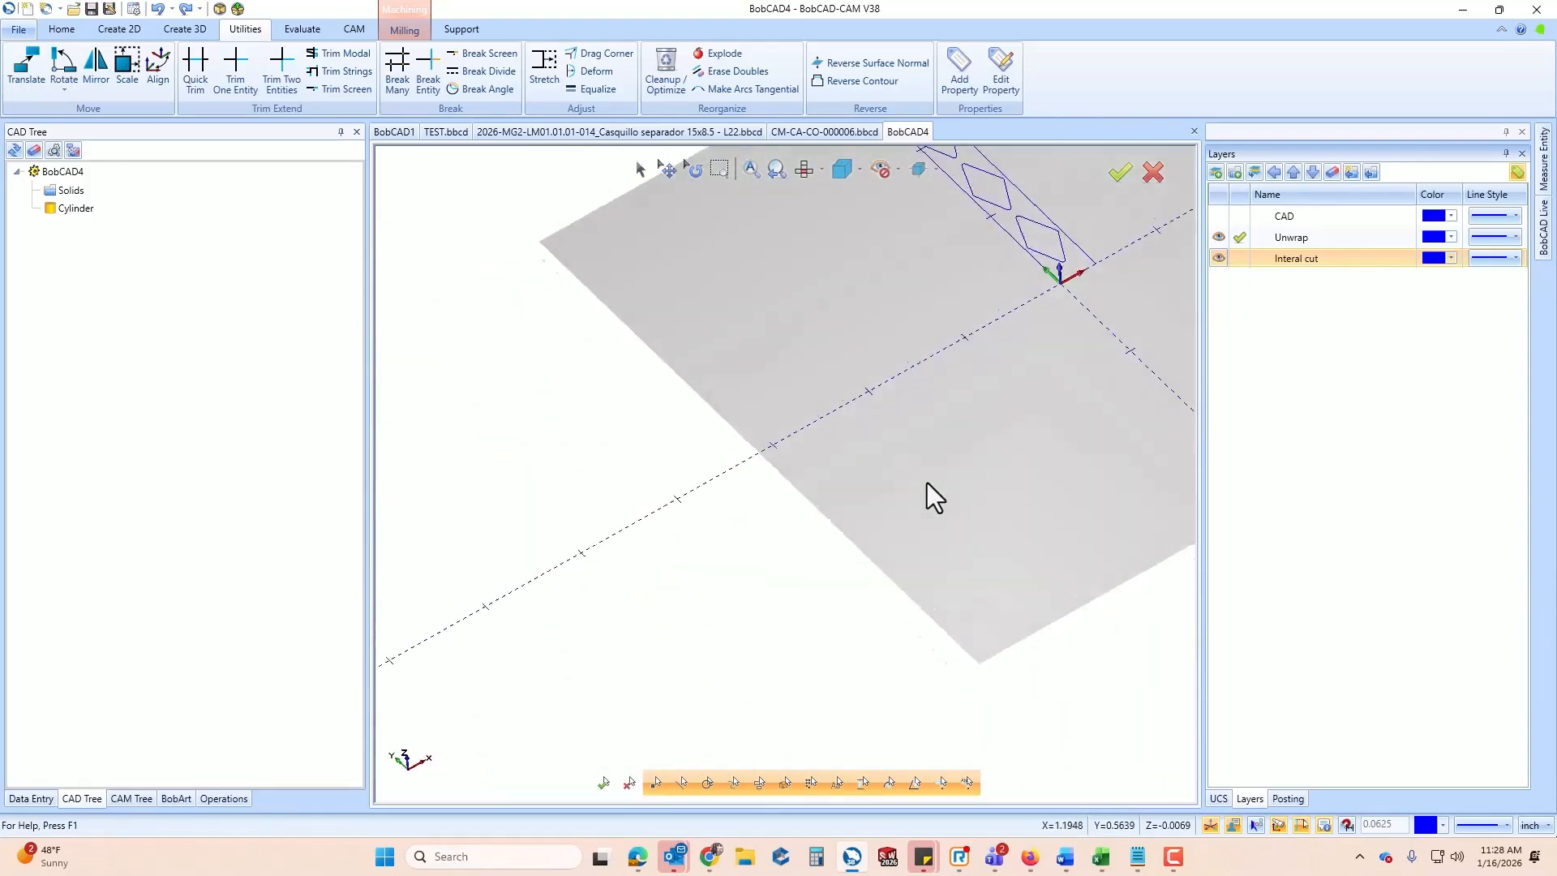
middle_drag(927, 480, 1163, 547)
middle_drag(862, 480, 970, 493)
scroll(973, 491, down, 1)
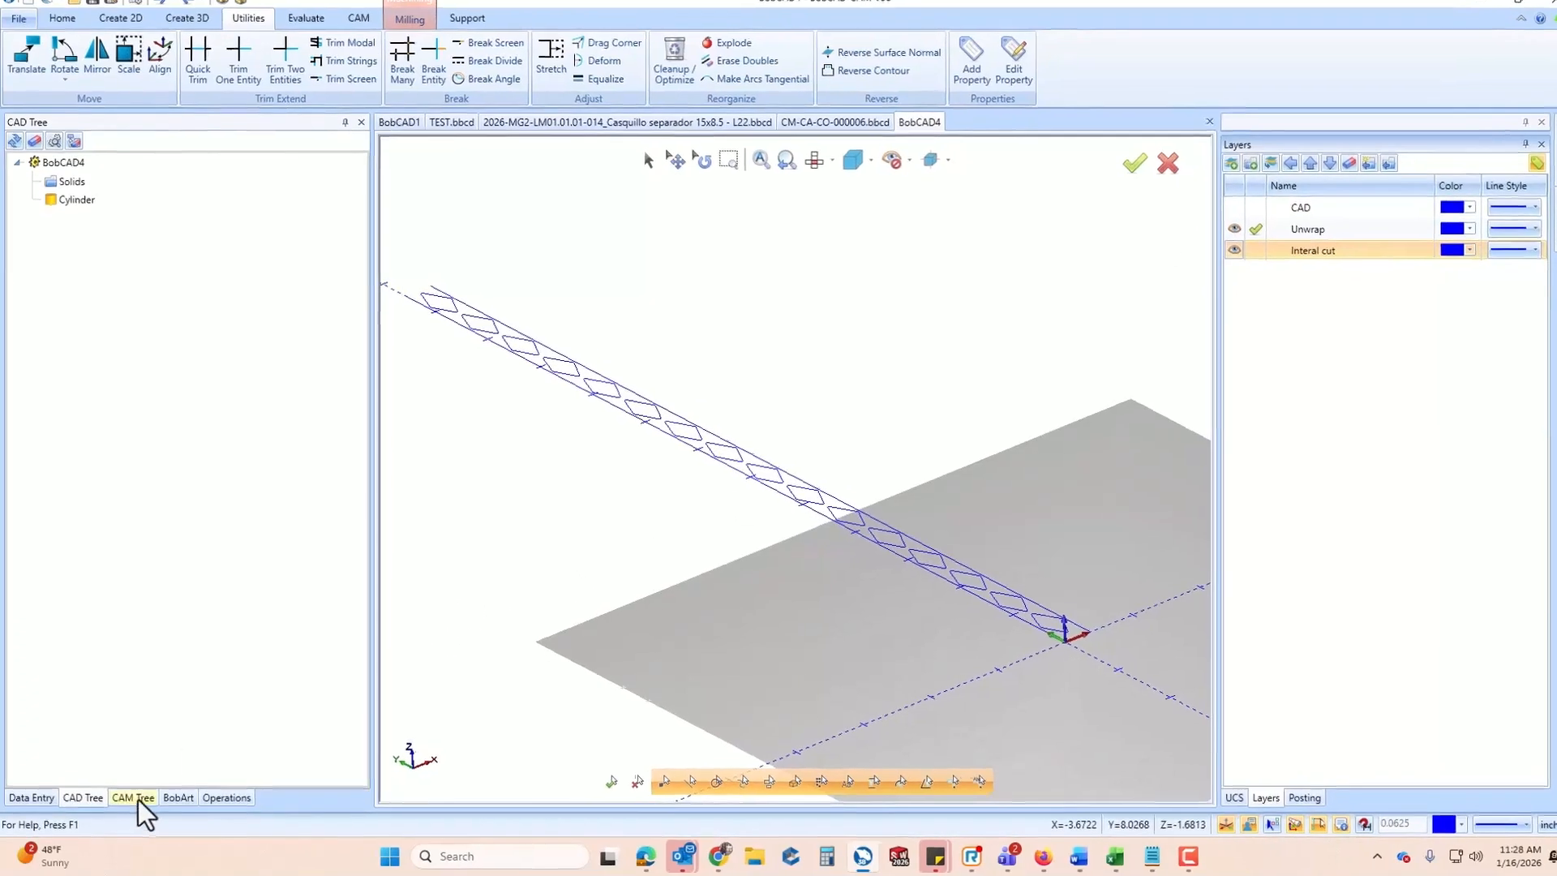
Find the Add Wrapping Group function for Machine Setup - 1 and inspect the existing wrapping group's diameter and axis settings
click(136, 798)
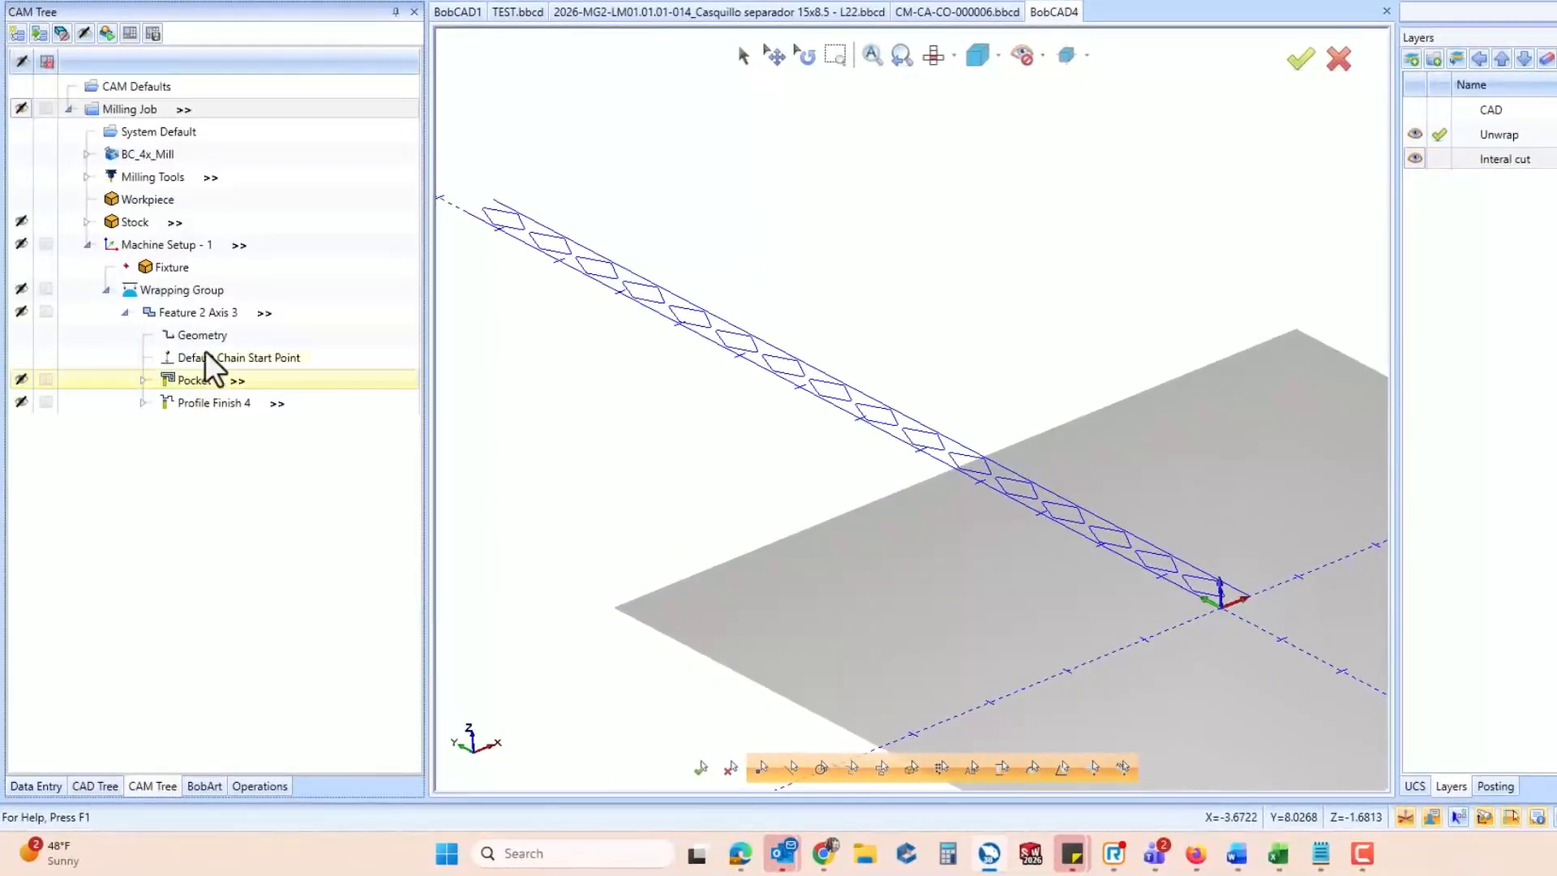
right_click(162, 252)
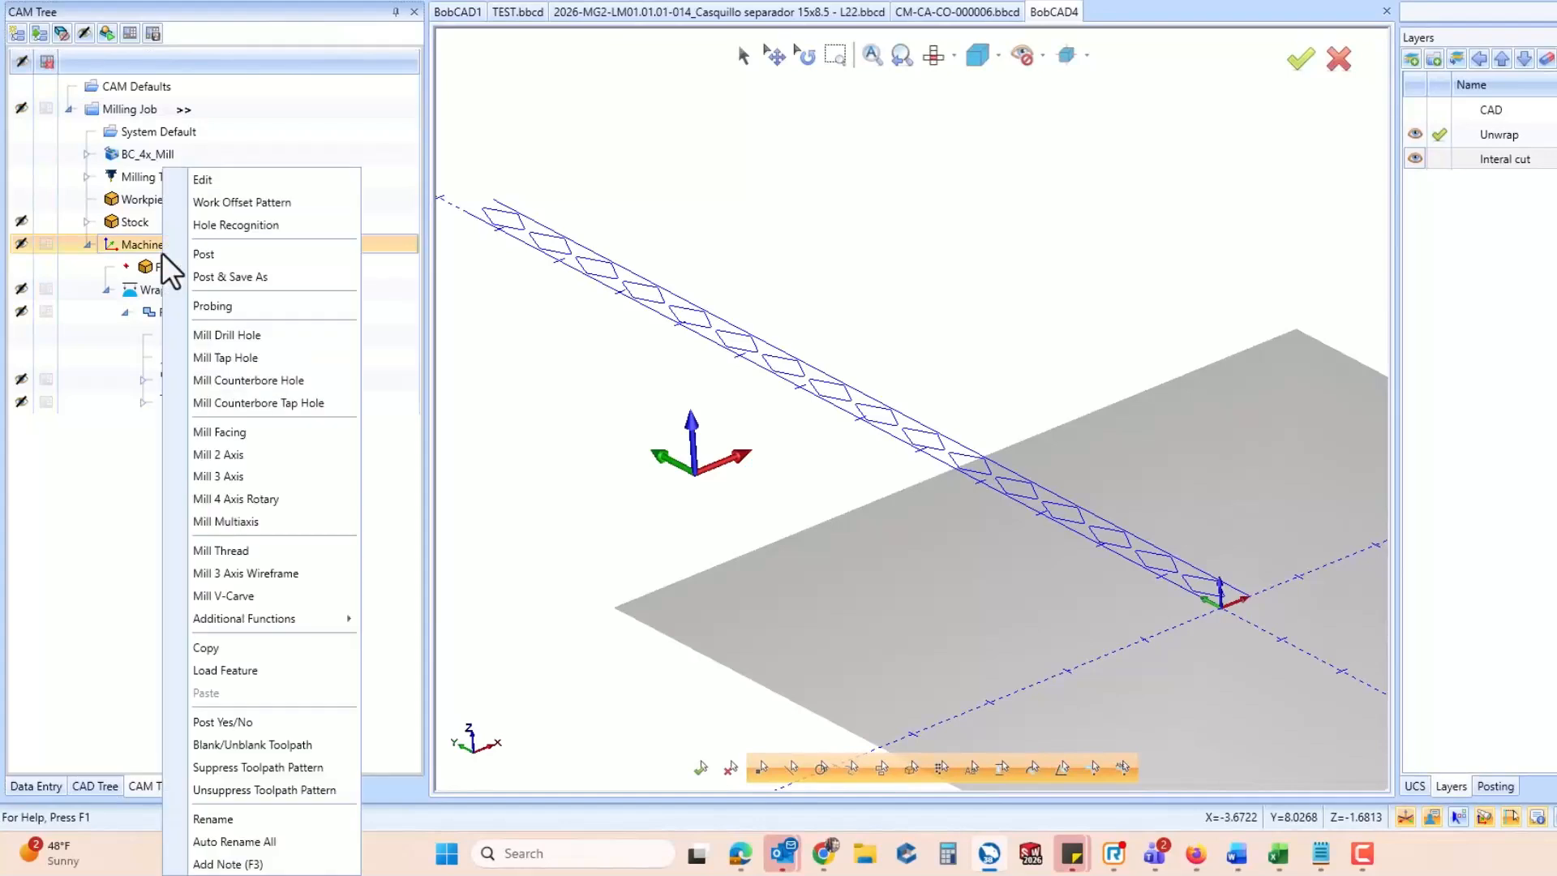
mouse_move(319, 621)
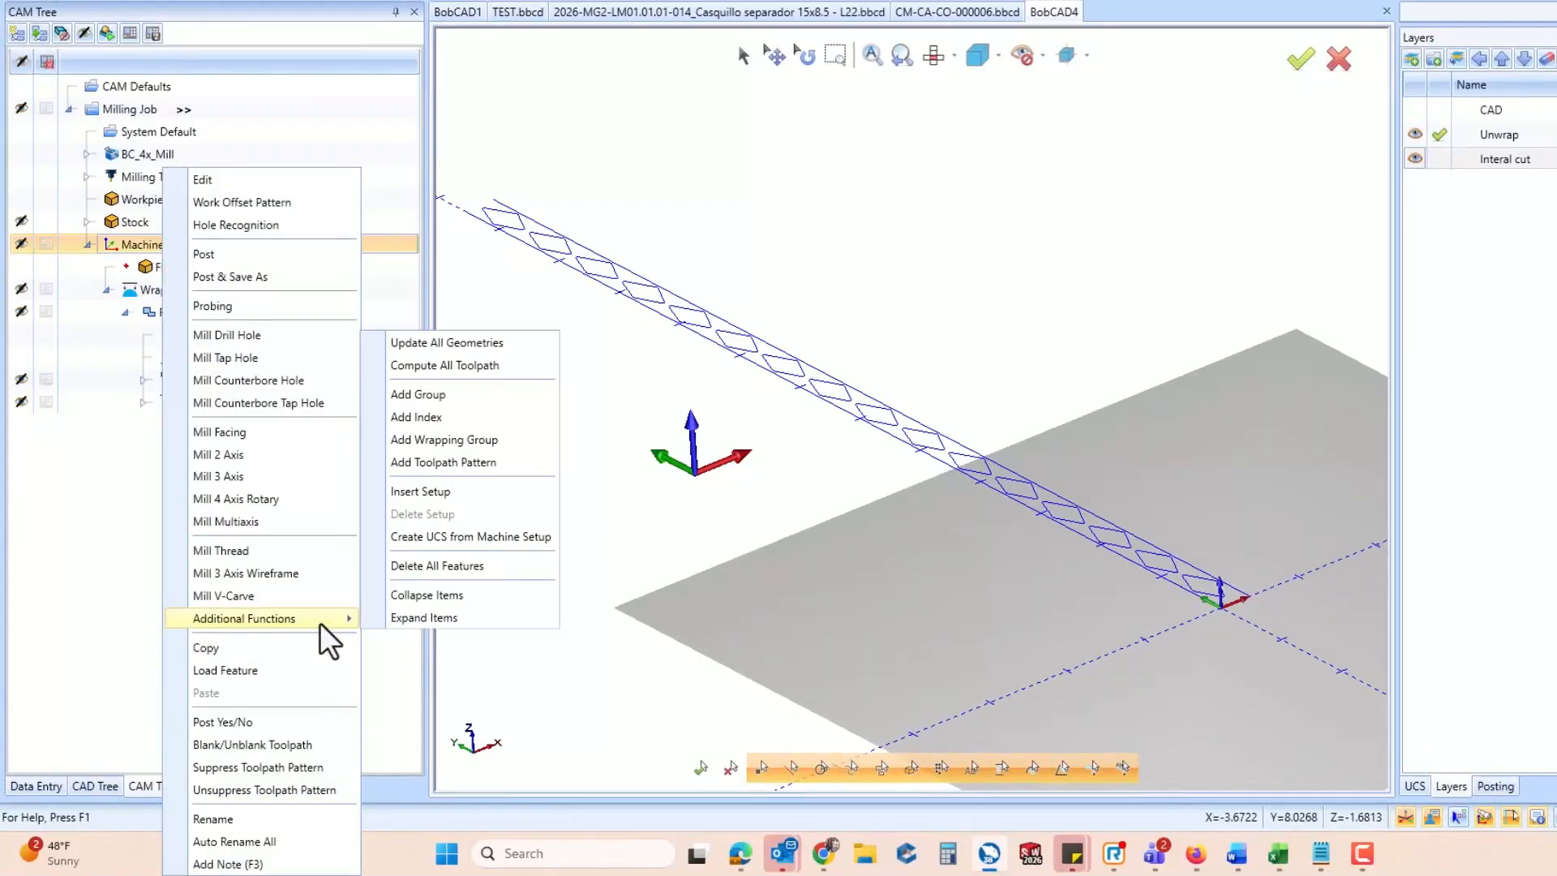
click(454, 445)
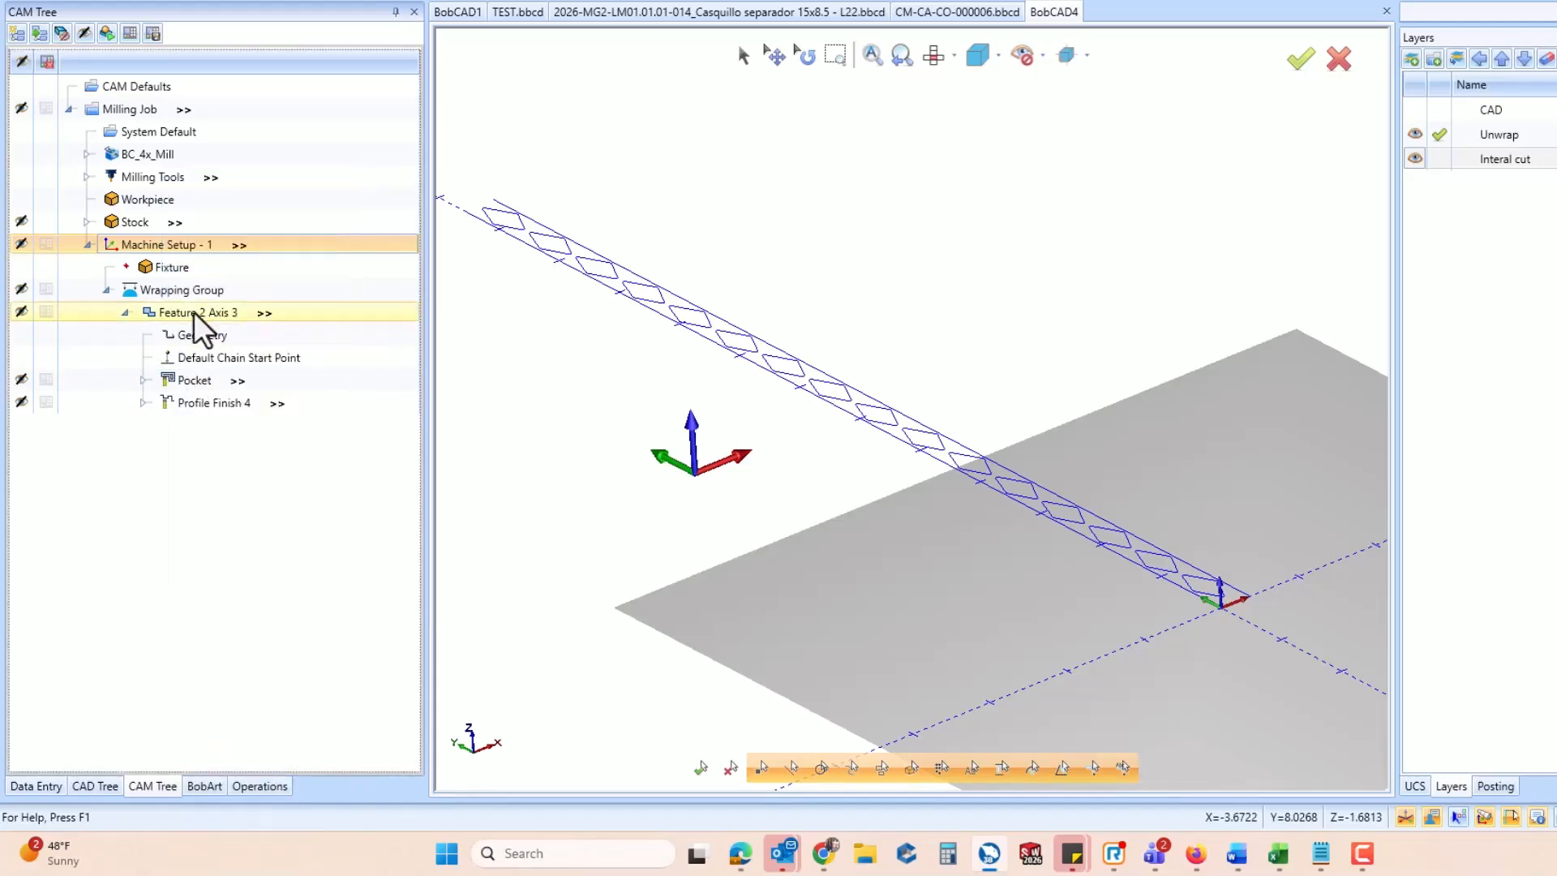
double_click(182, 289)
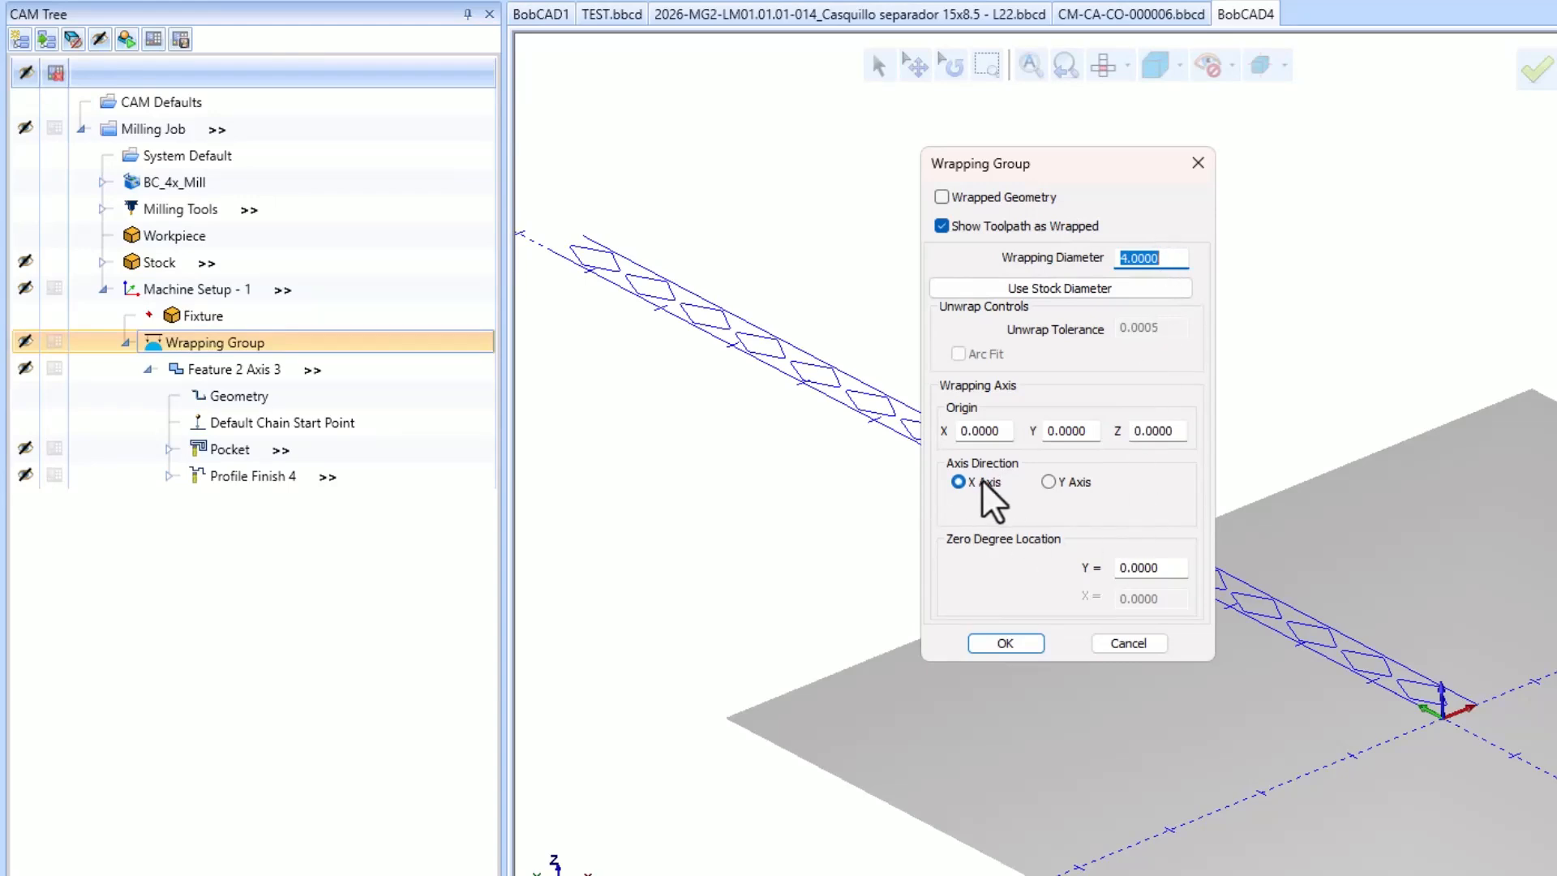
click(1136, 646)
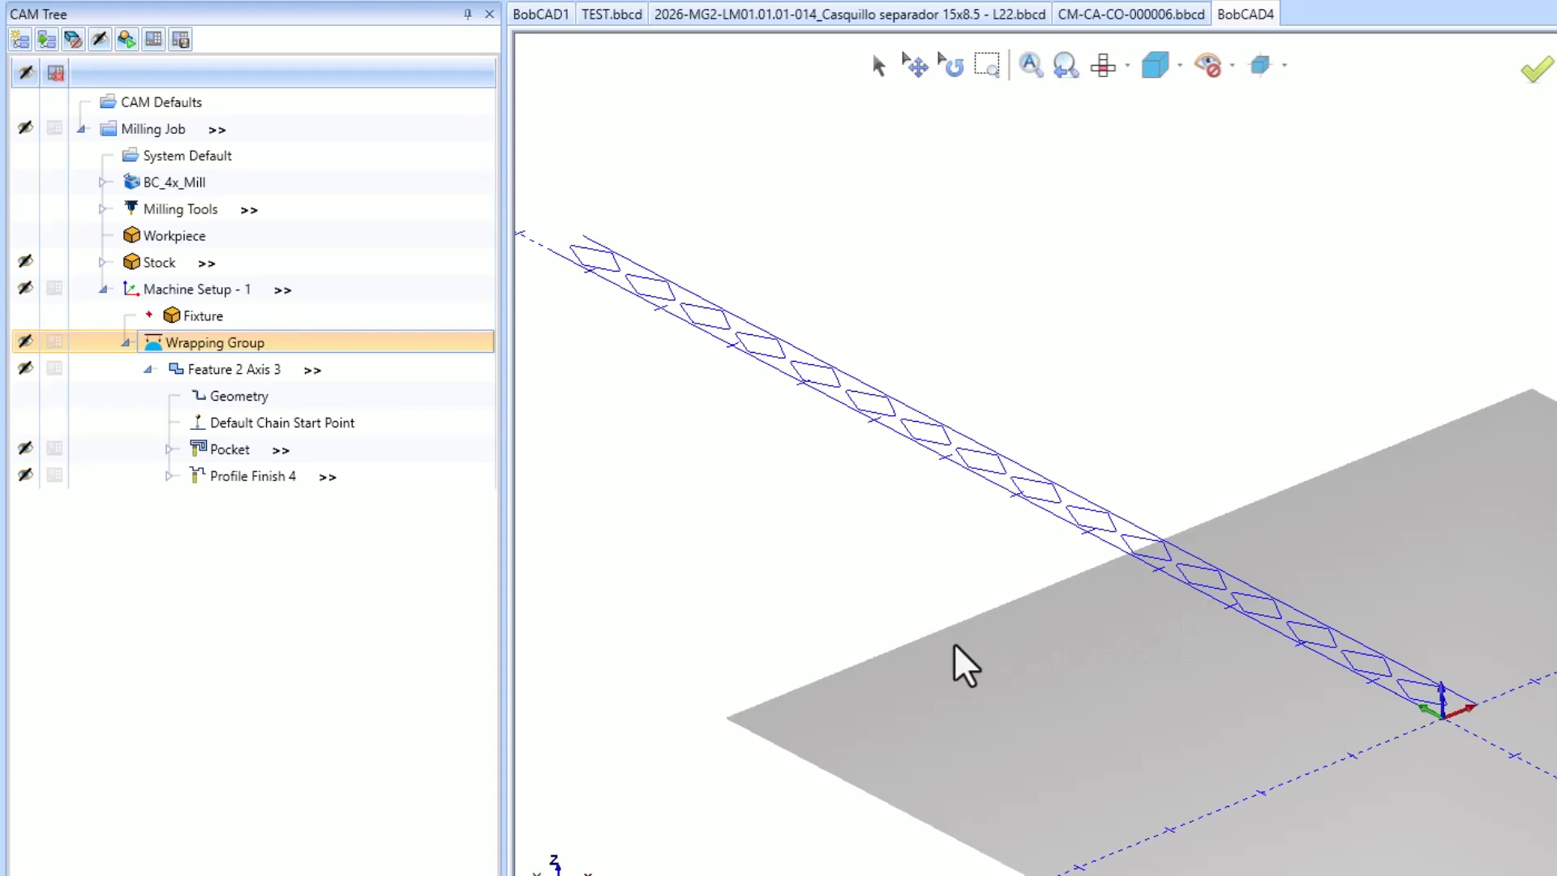
Inspect the diamond chains, top and depth assigned as geometry to Feature 2 Axis 3, leaving them as they are
click(222, 371)
click(230, 397)
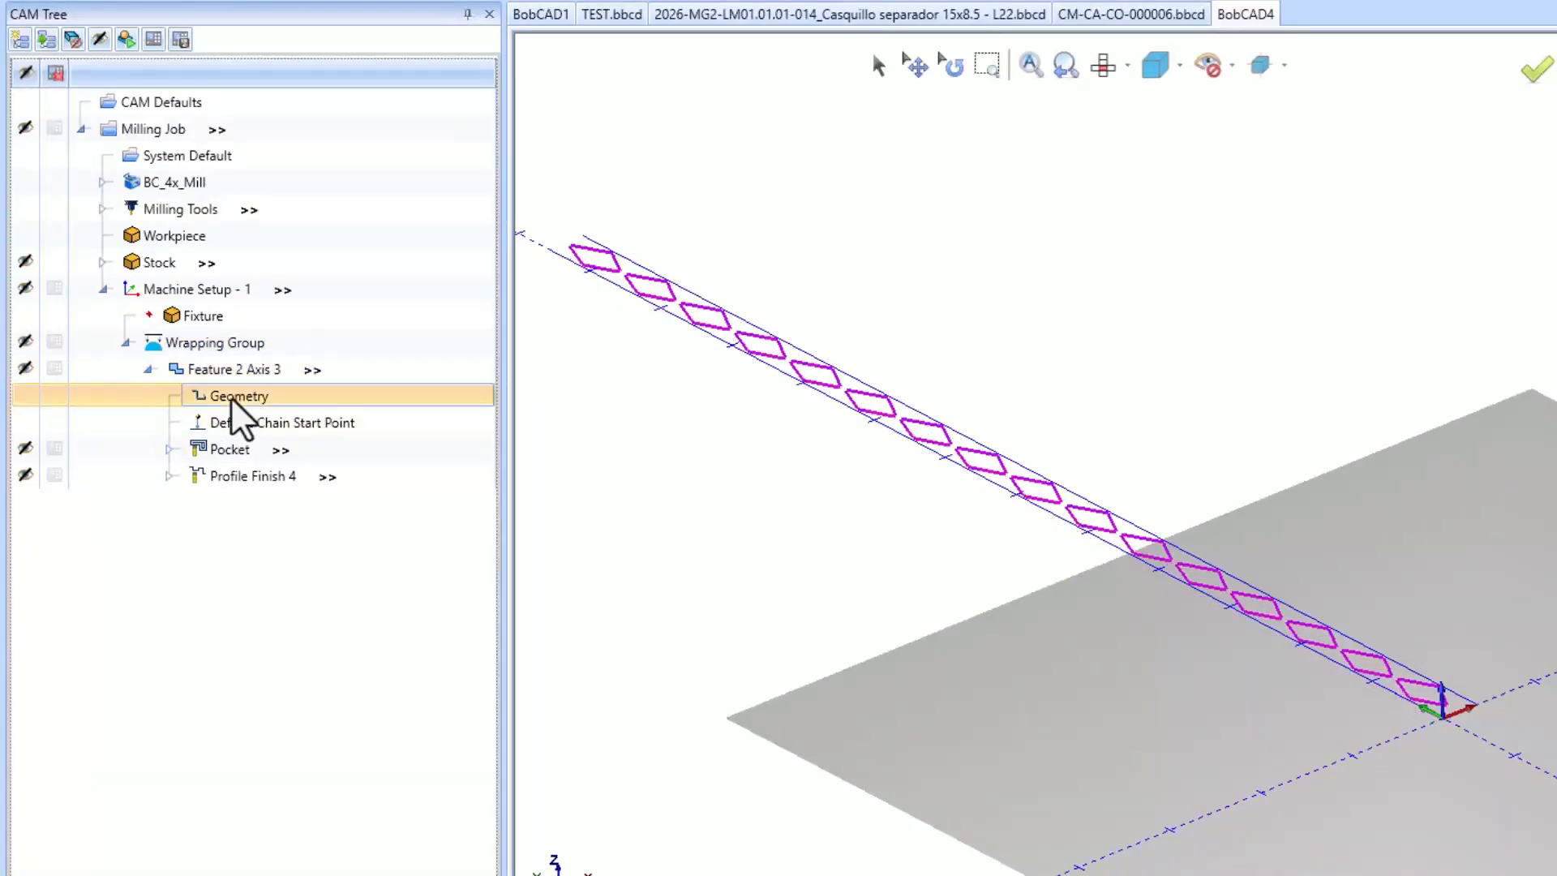
right_click(232, 398)
click(257, 403)
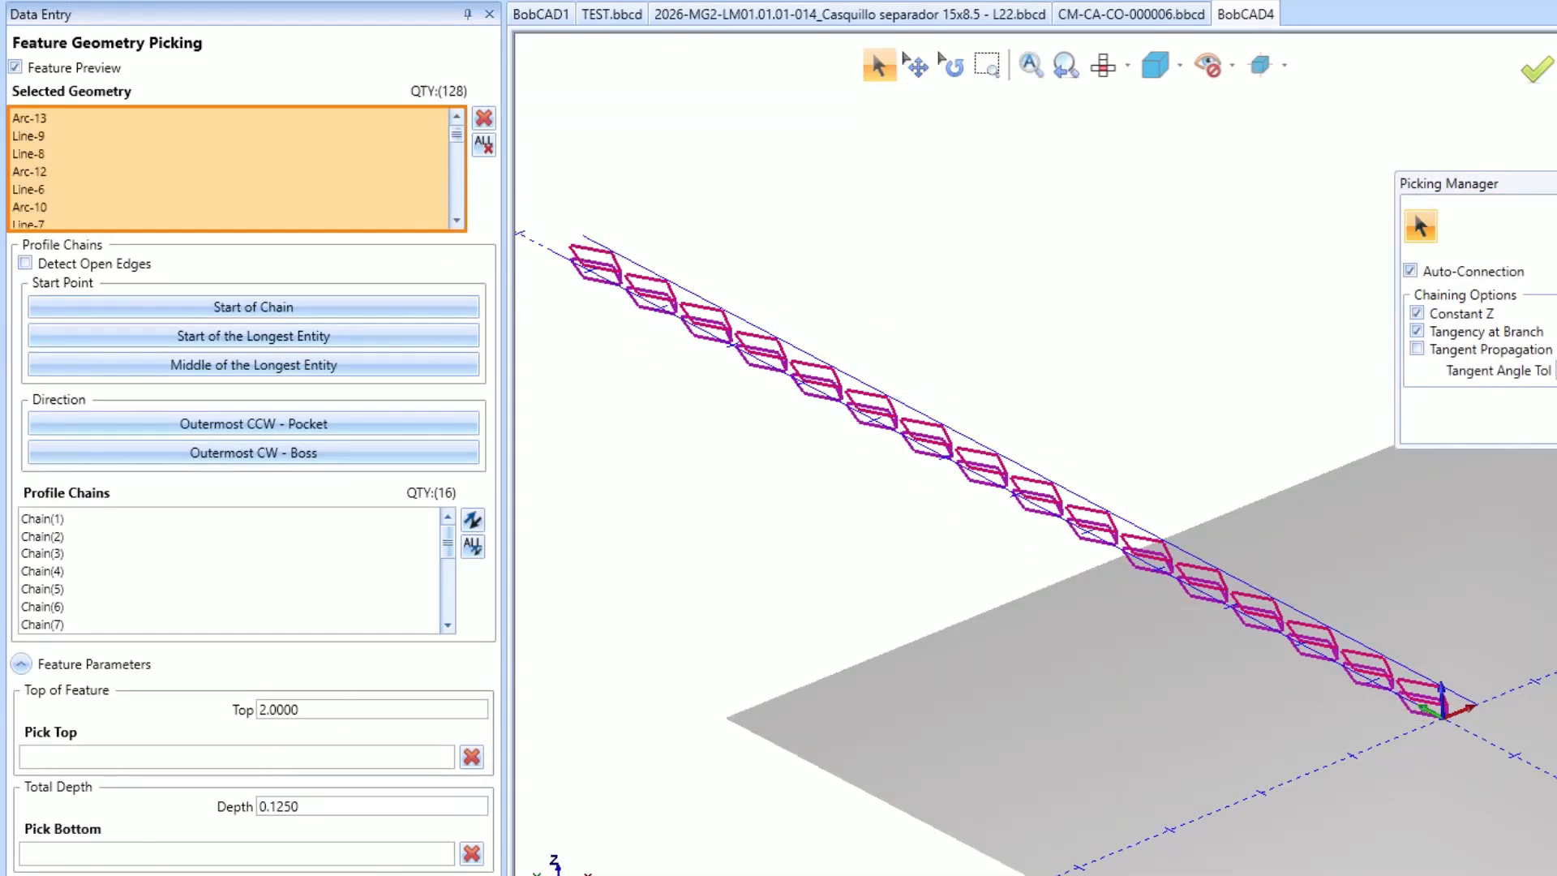
click(203, 875)
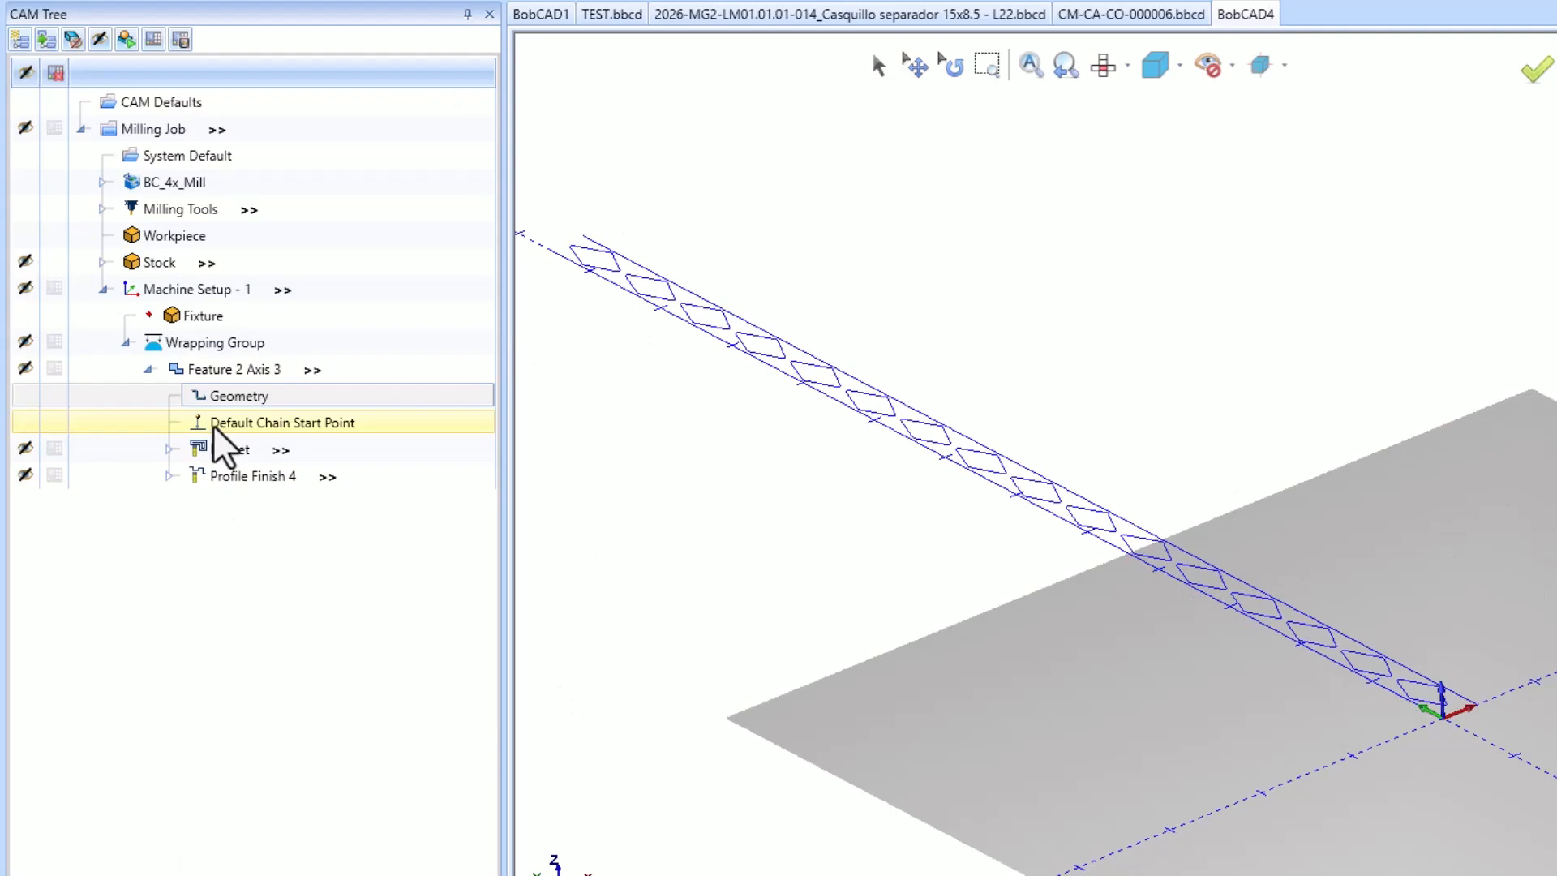
Set the Pocket operation's advanced pocket pattern to Morph Spiral and compute its toolpath
double_click(217, 449)
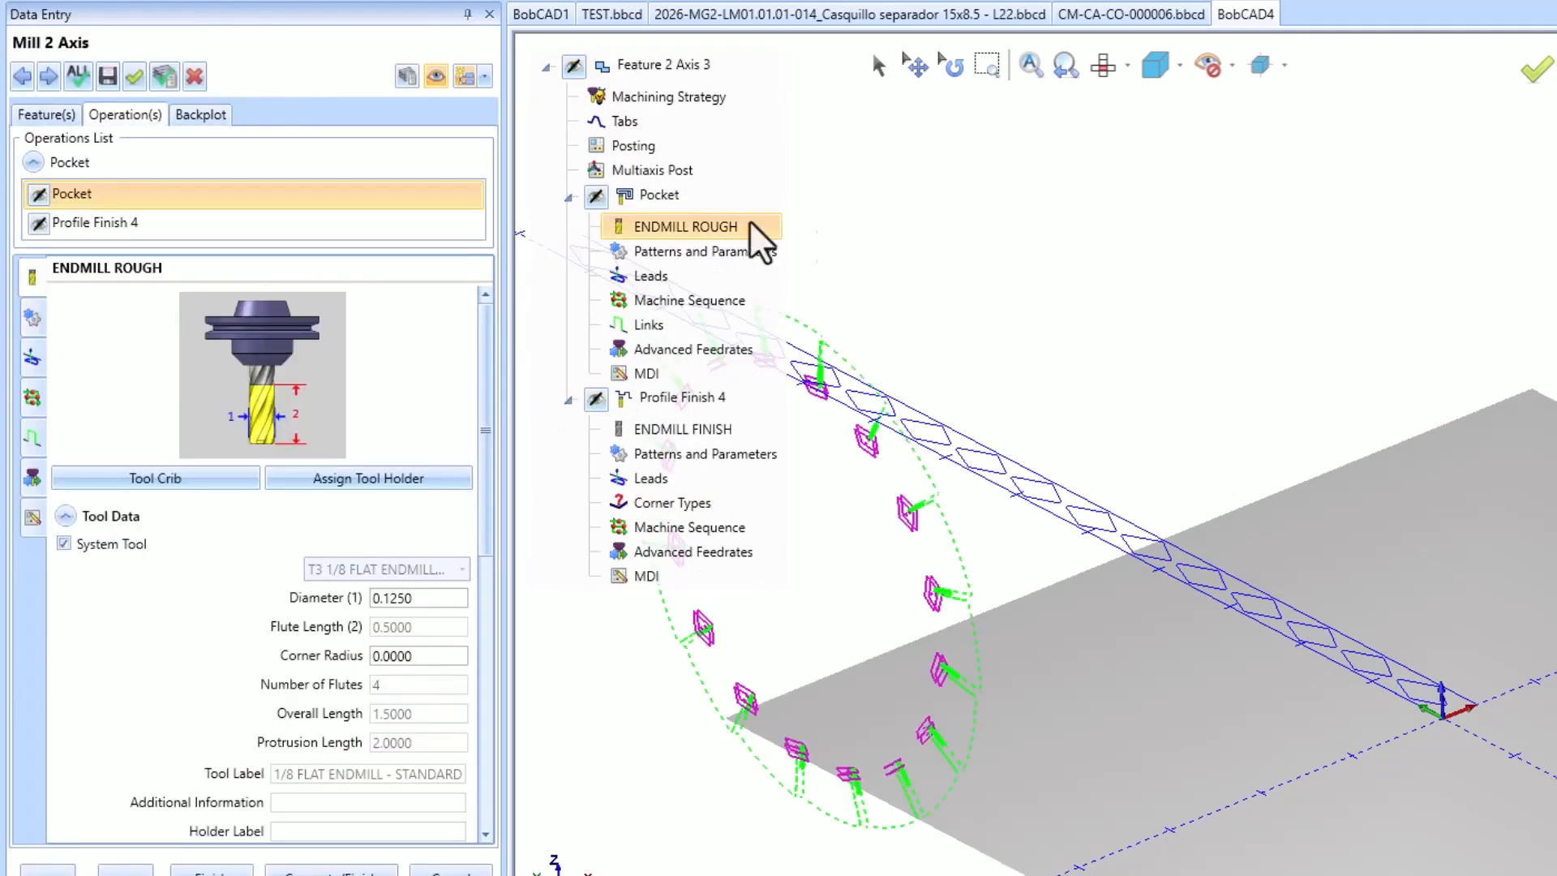
click(438, 604)
click(713, 253)
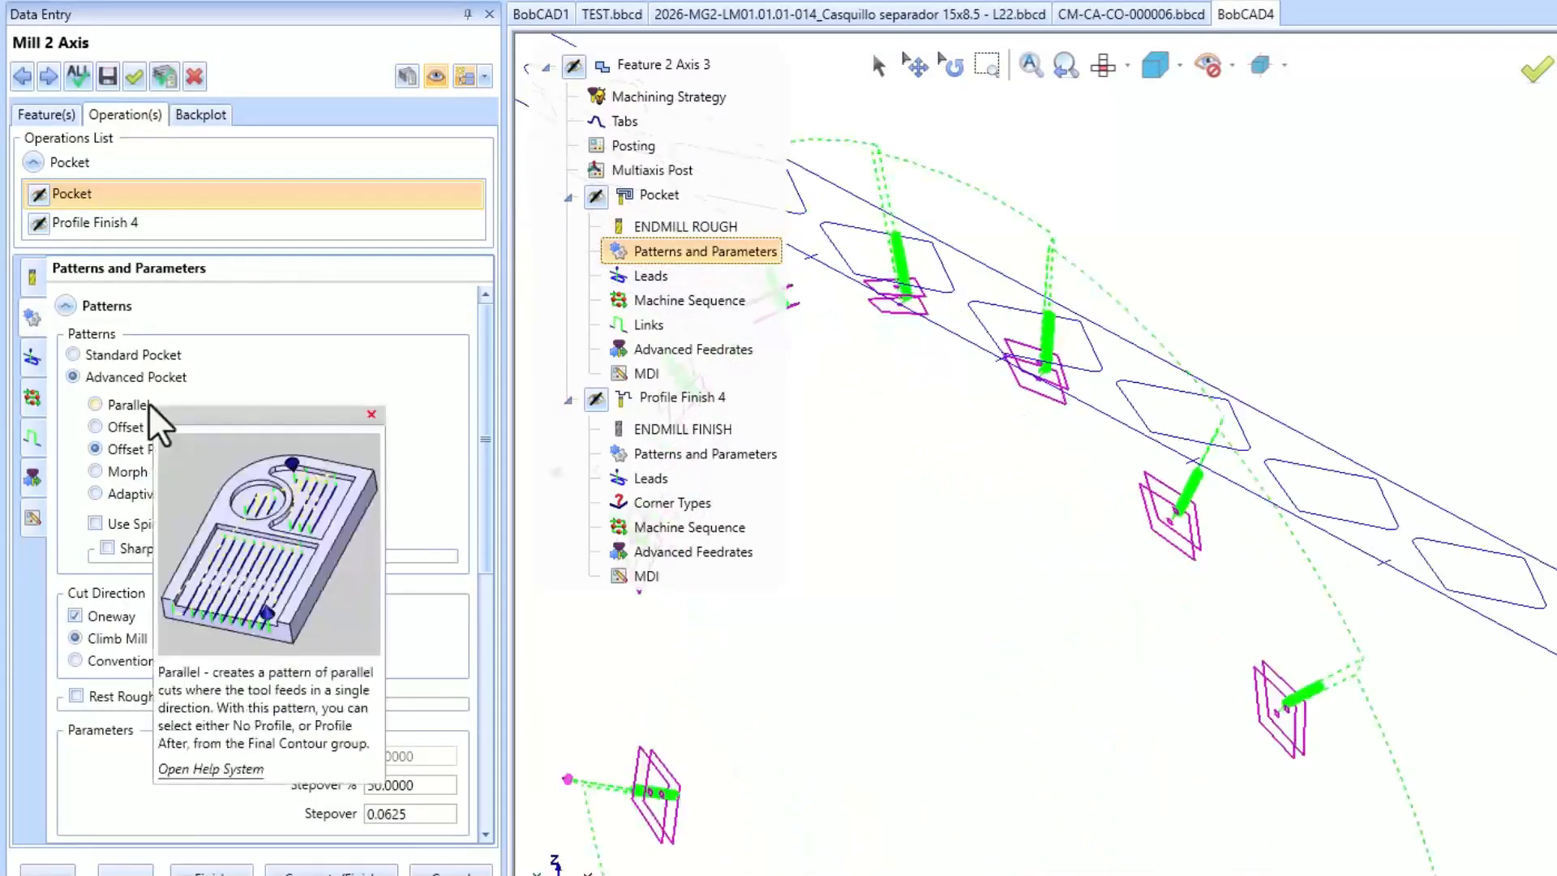
click(107, 403)
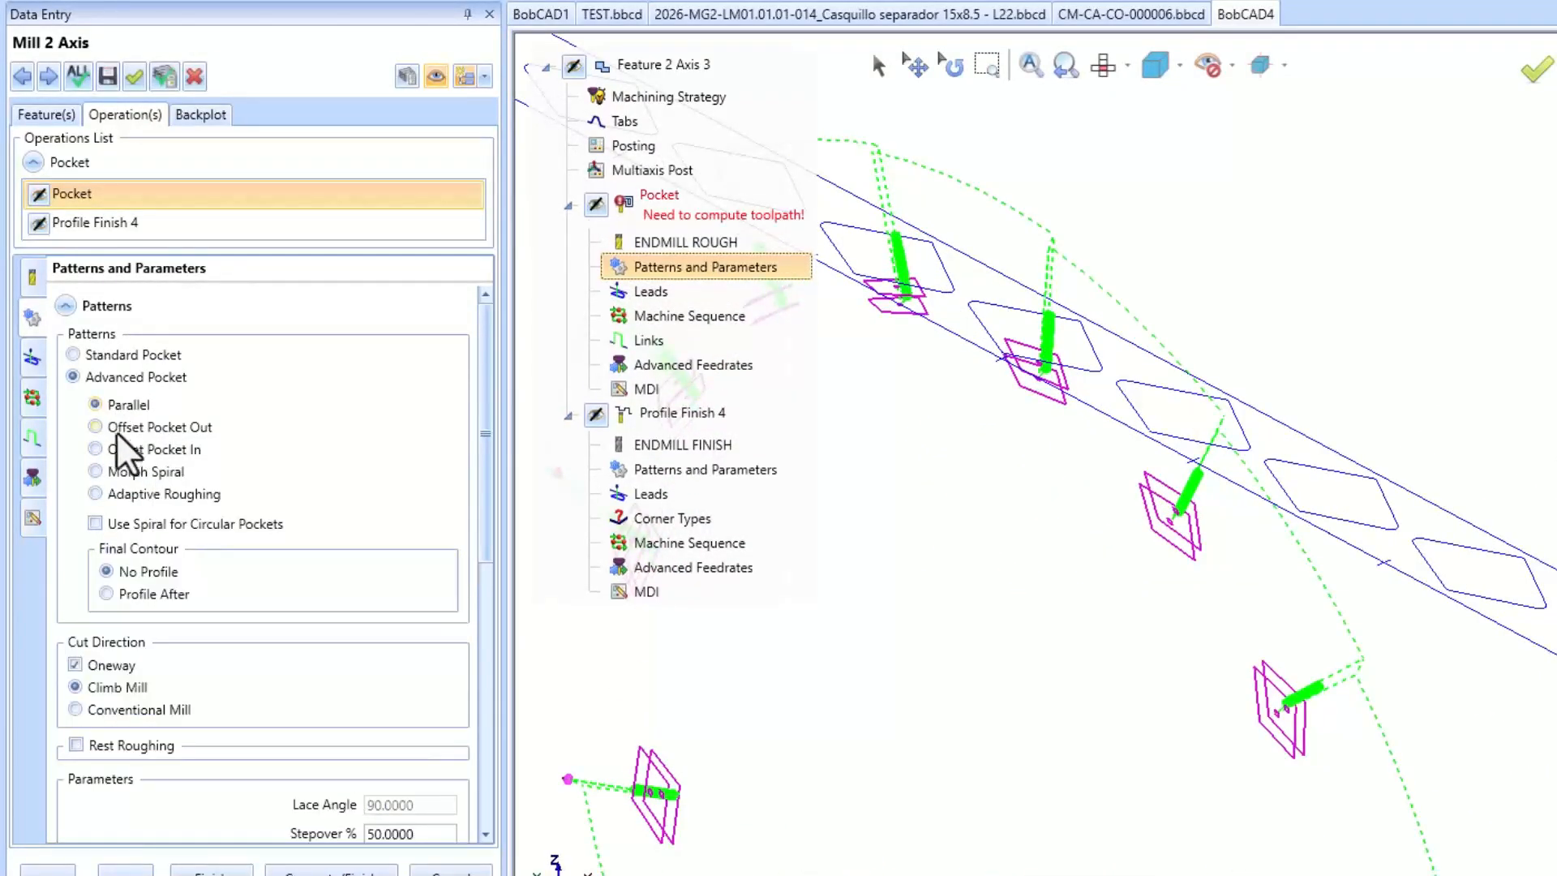
click(134, 430)
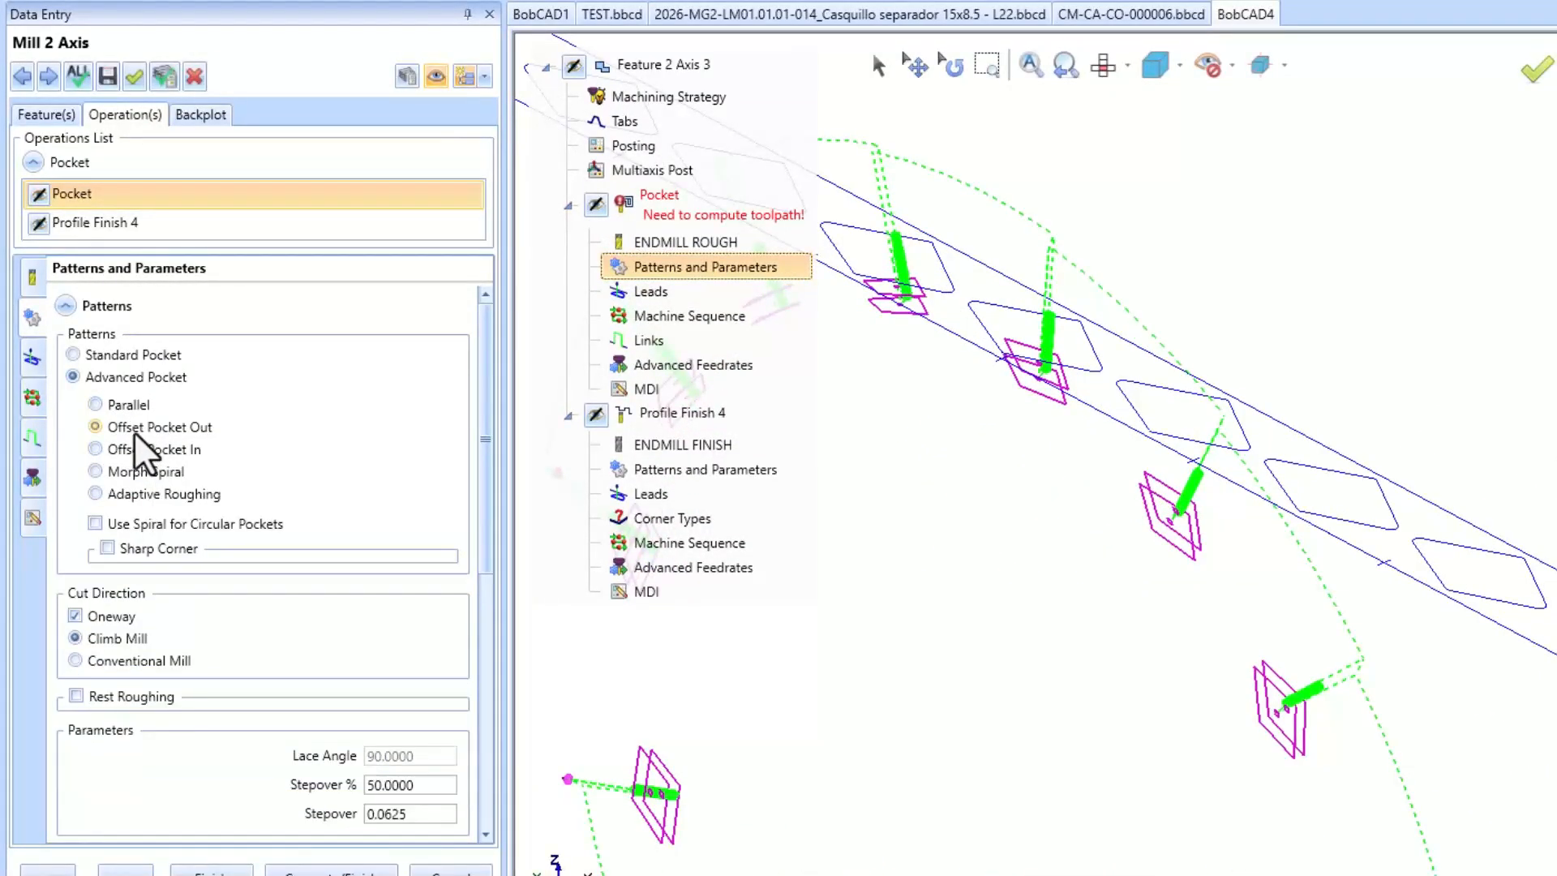
click(149, 474)
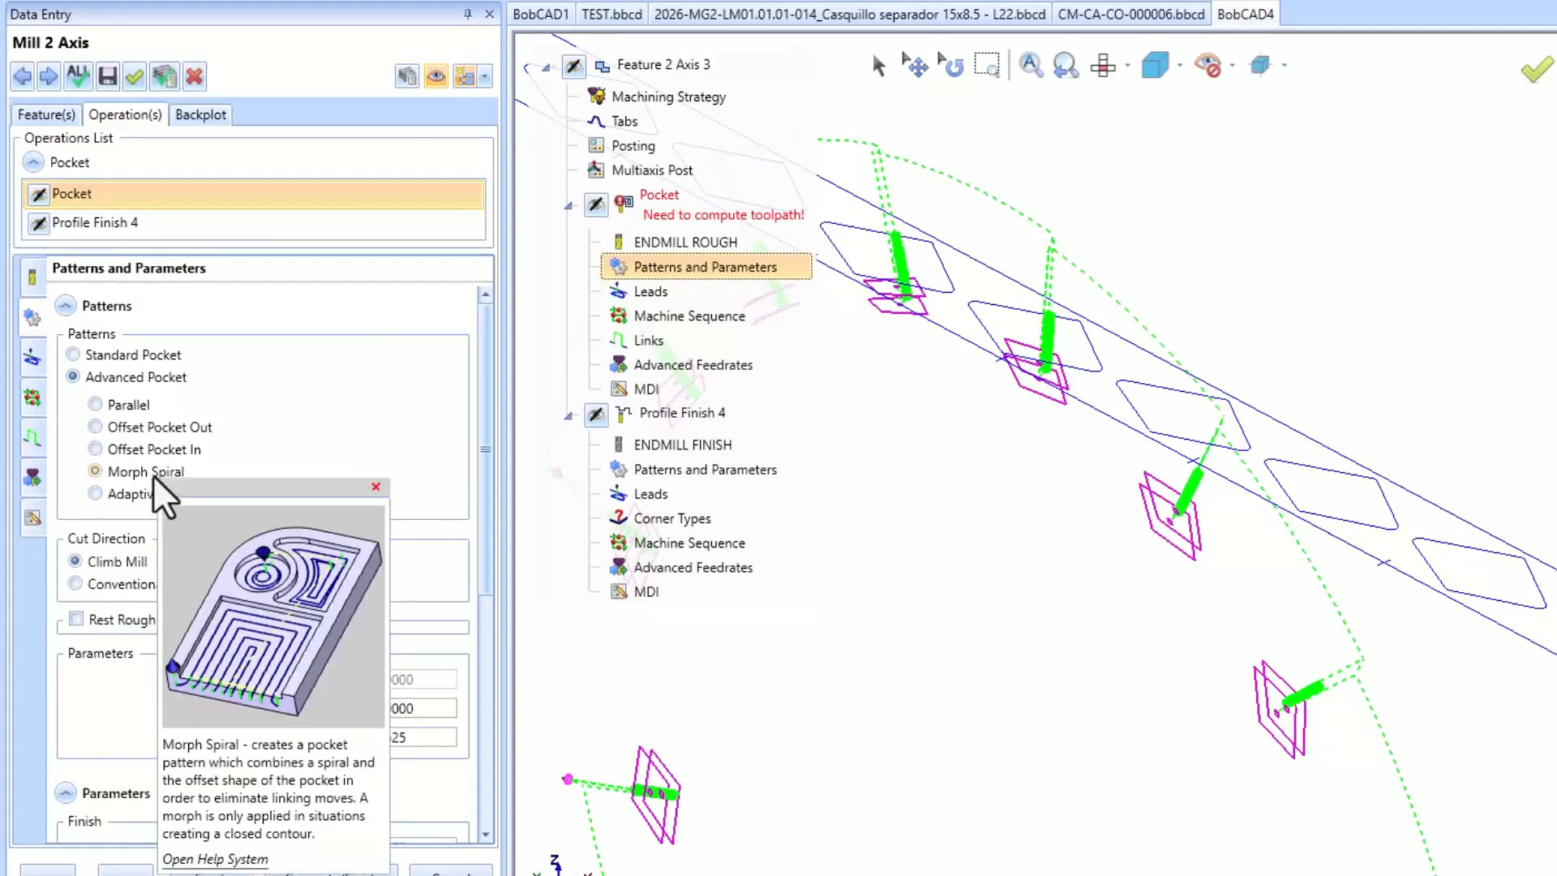
click(405, 76)
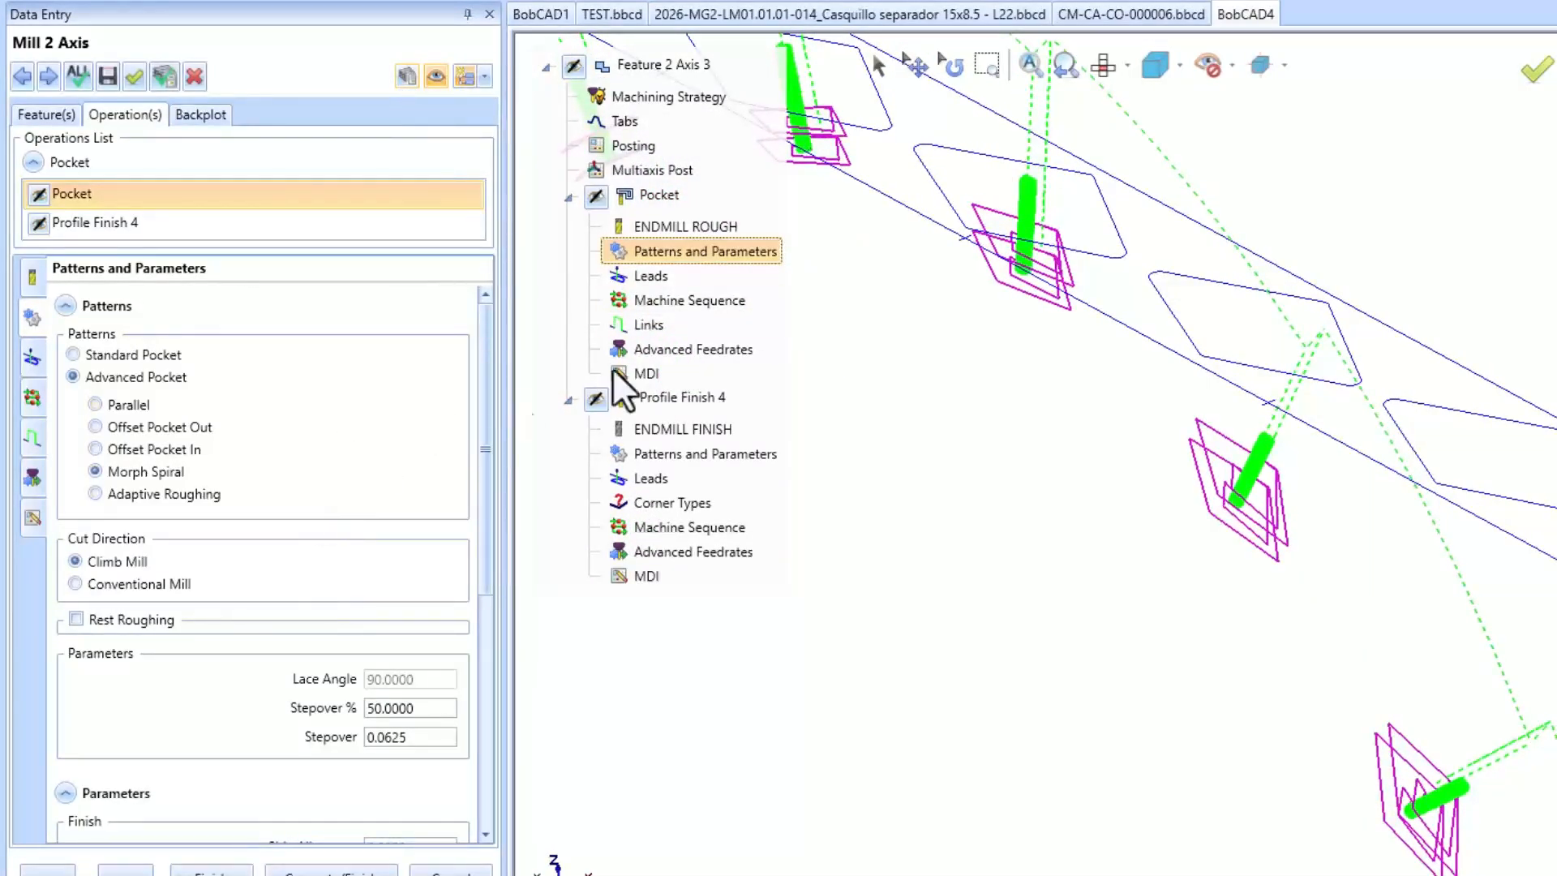
Set the pocket's spiral entry angle of approach to 15 and recompute the toolpath
click(653, 277)
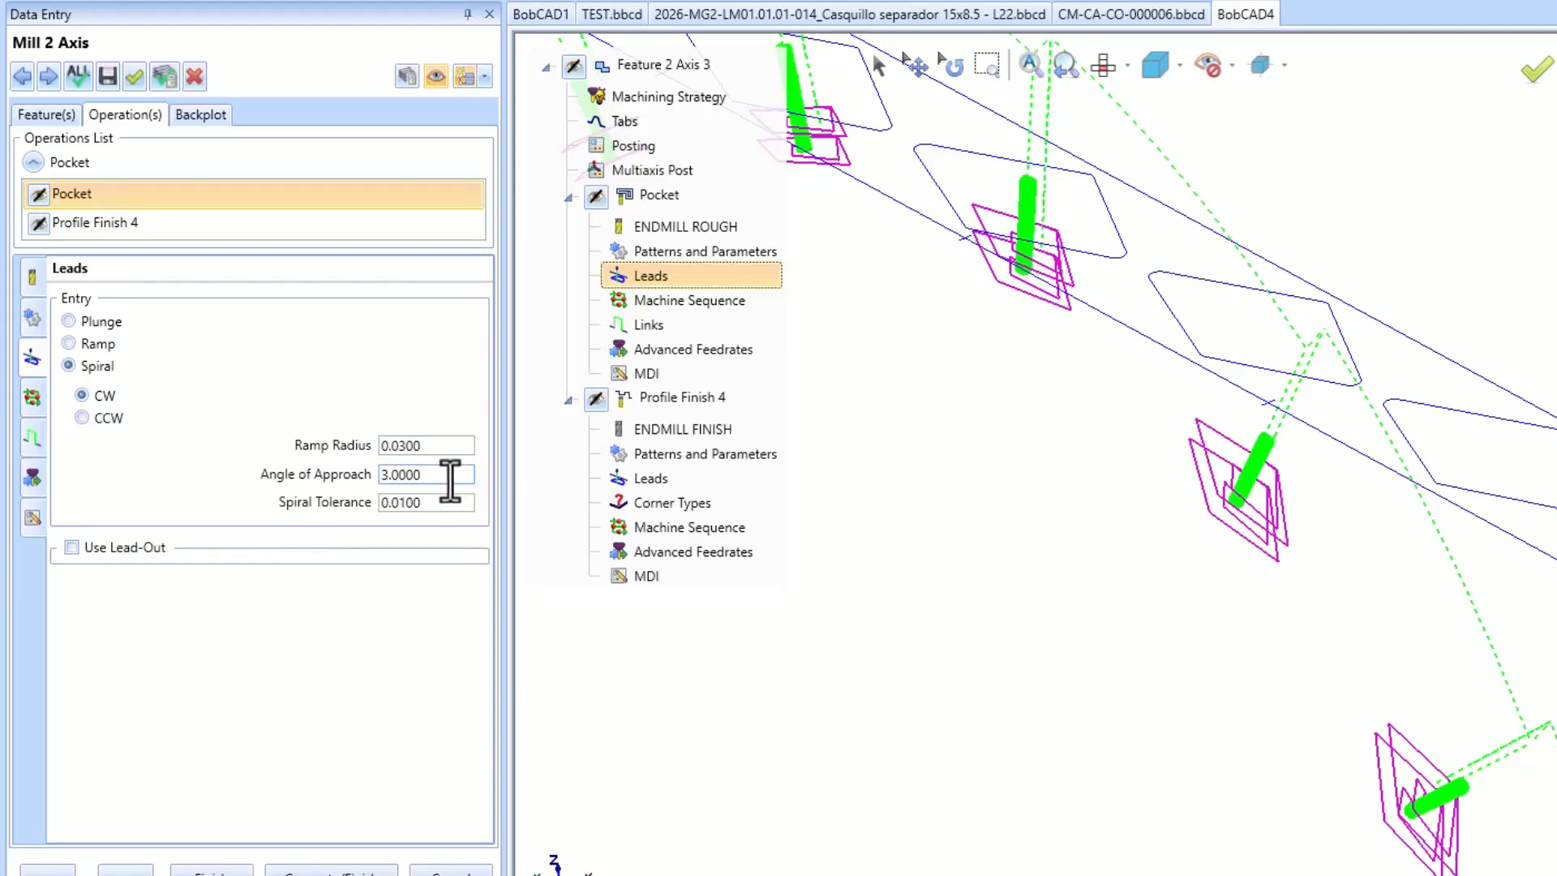
text(5)
click(398, 78)
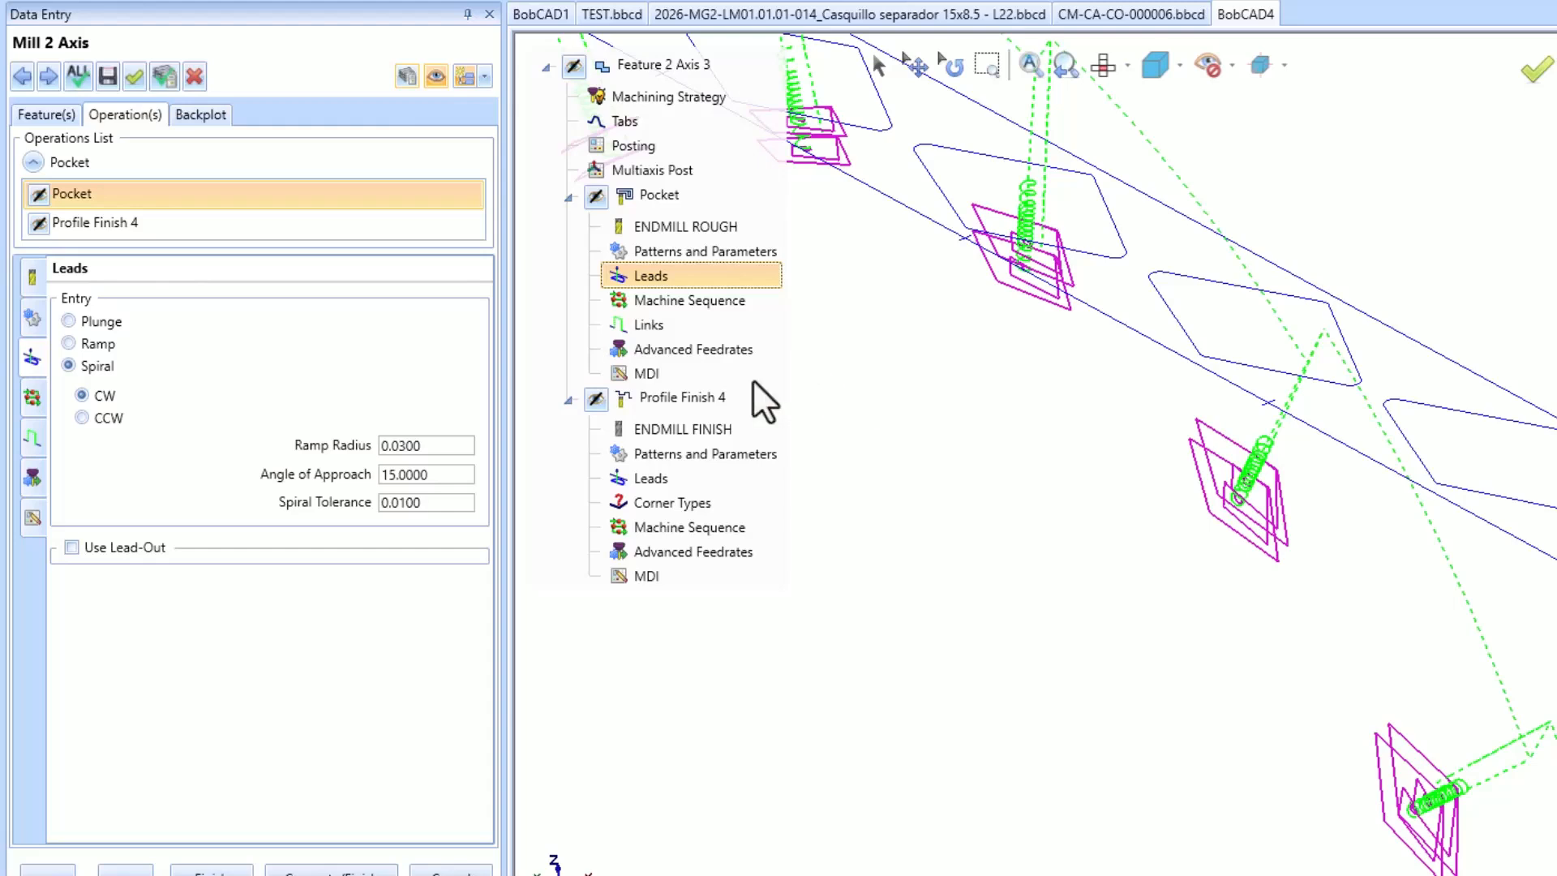
Review Profile Finish 4's tool, pattern and lead settings, and preview the Pocket and Profile Finish 4 toolpaths
click(694, 431)
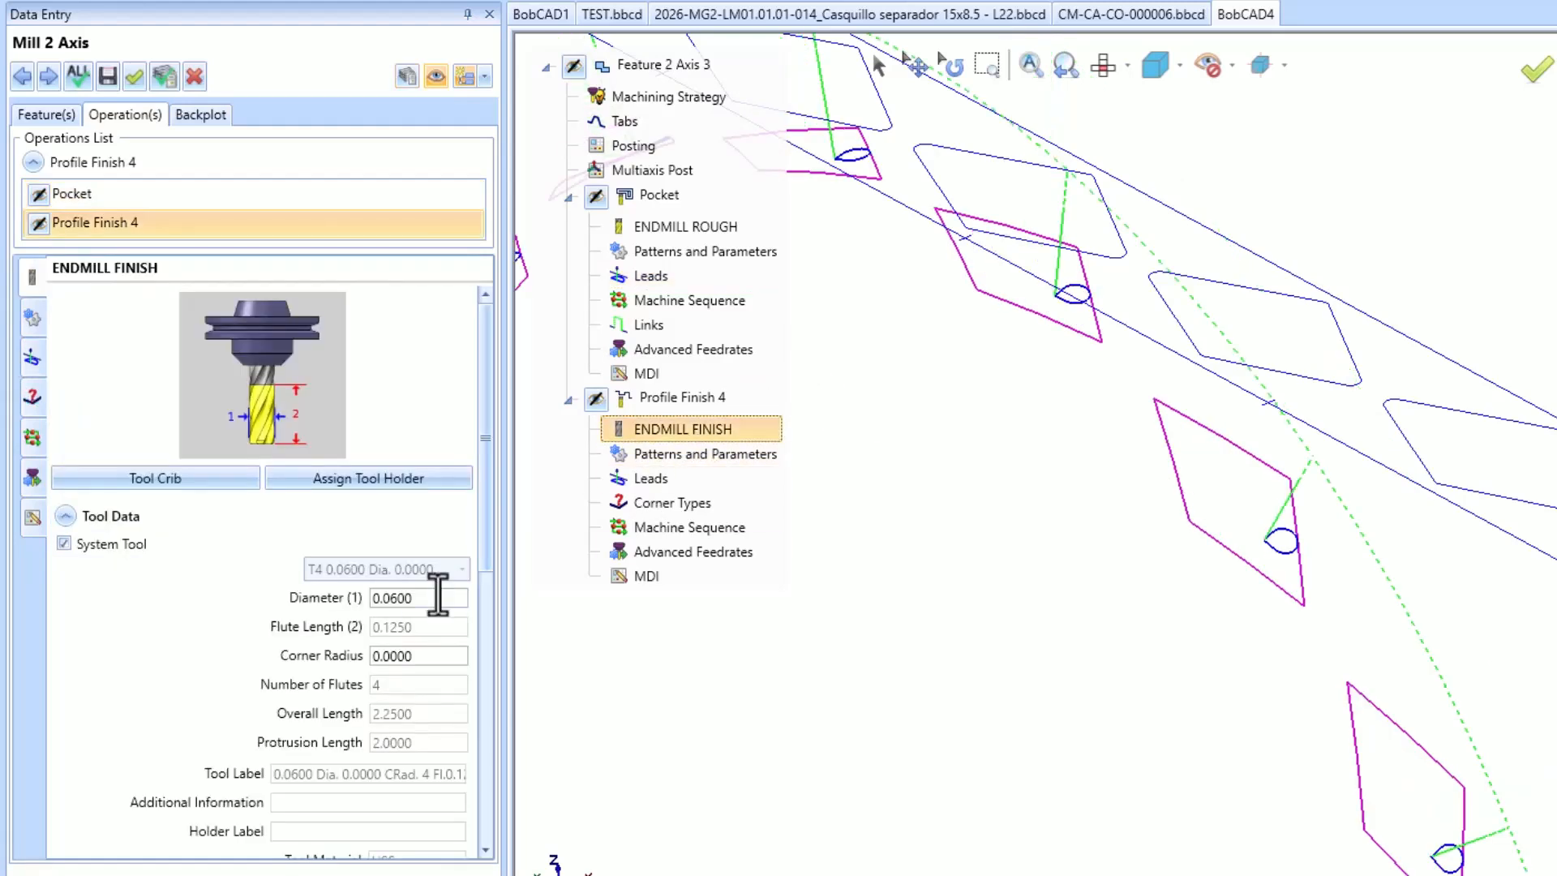
click(687, 458)
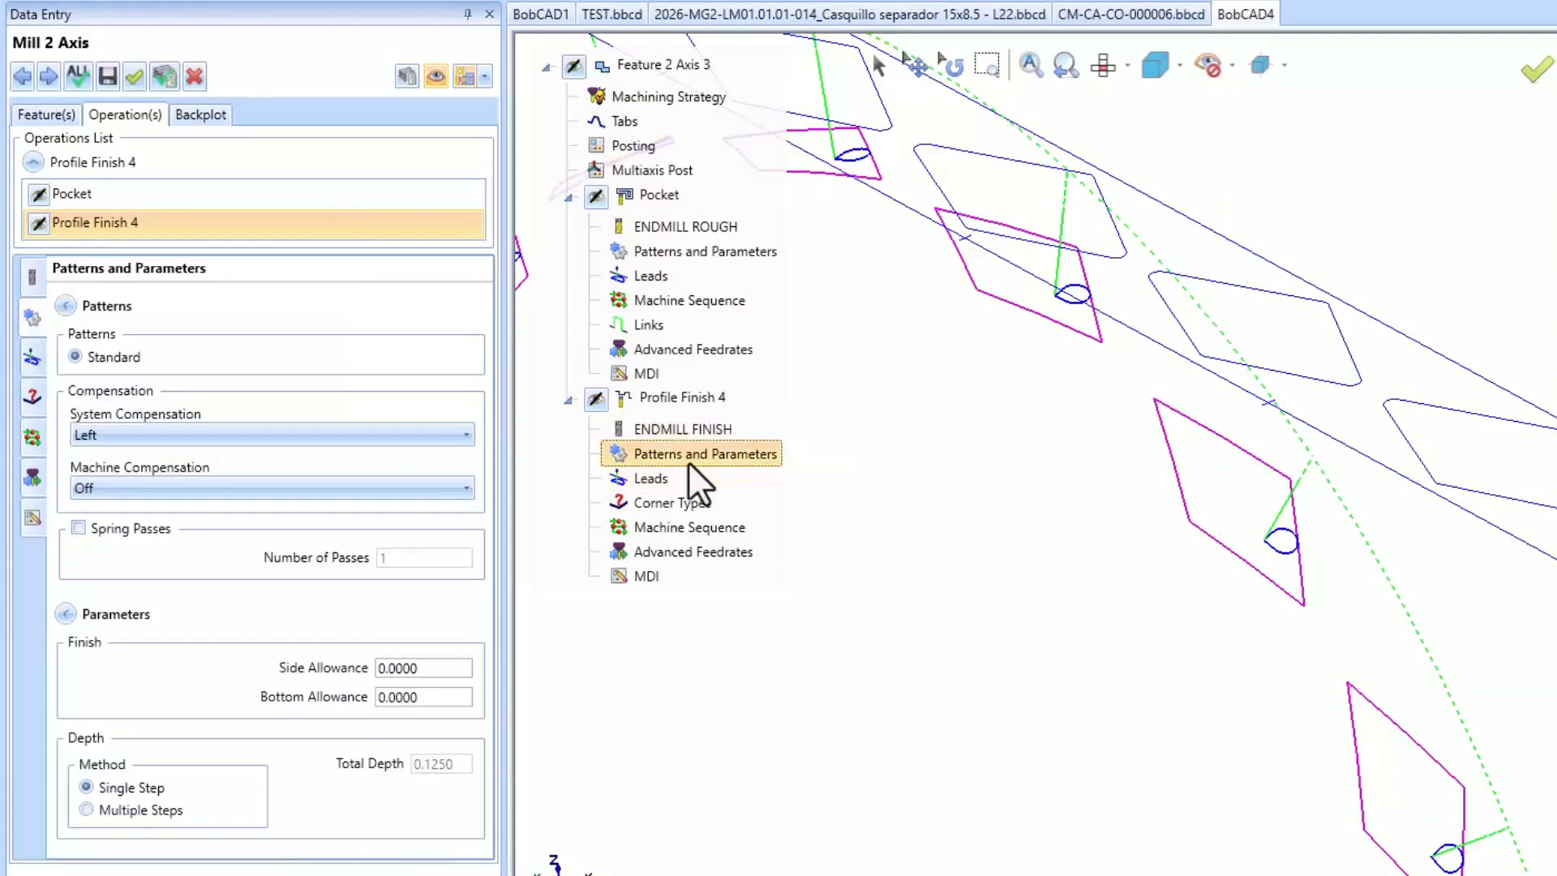
click(650, 481)
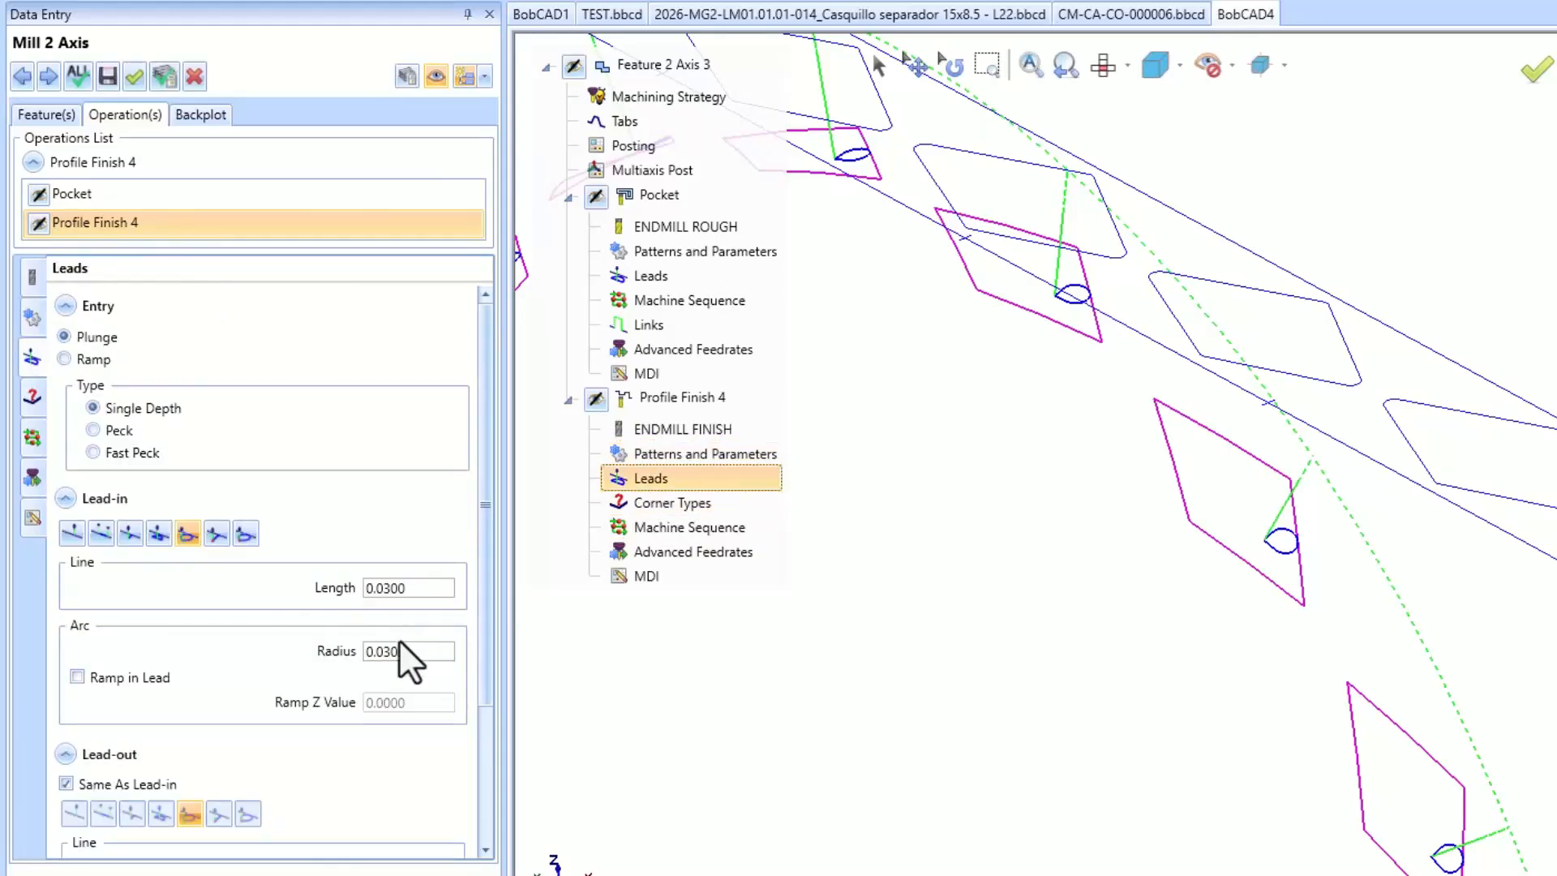
key(Escape)
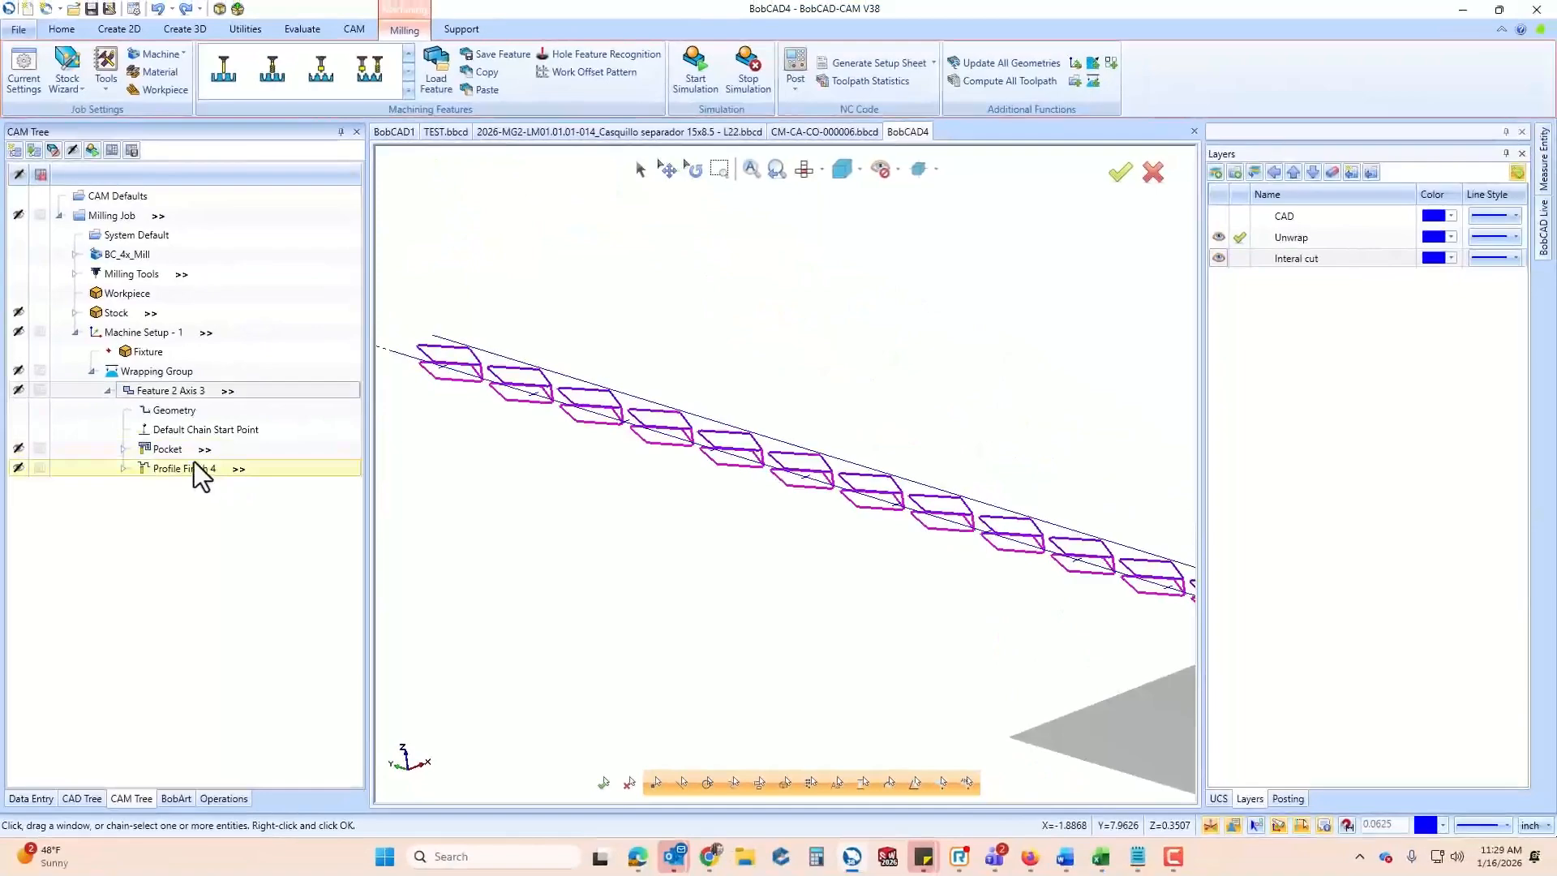
click(178, 450)
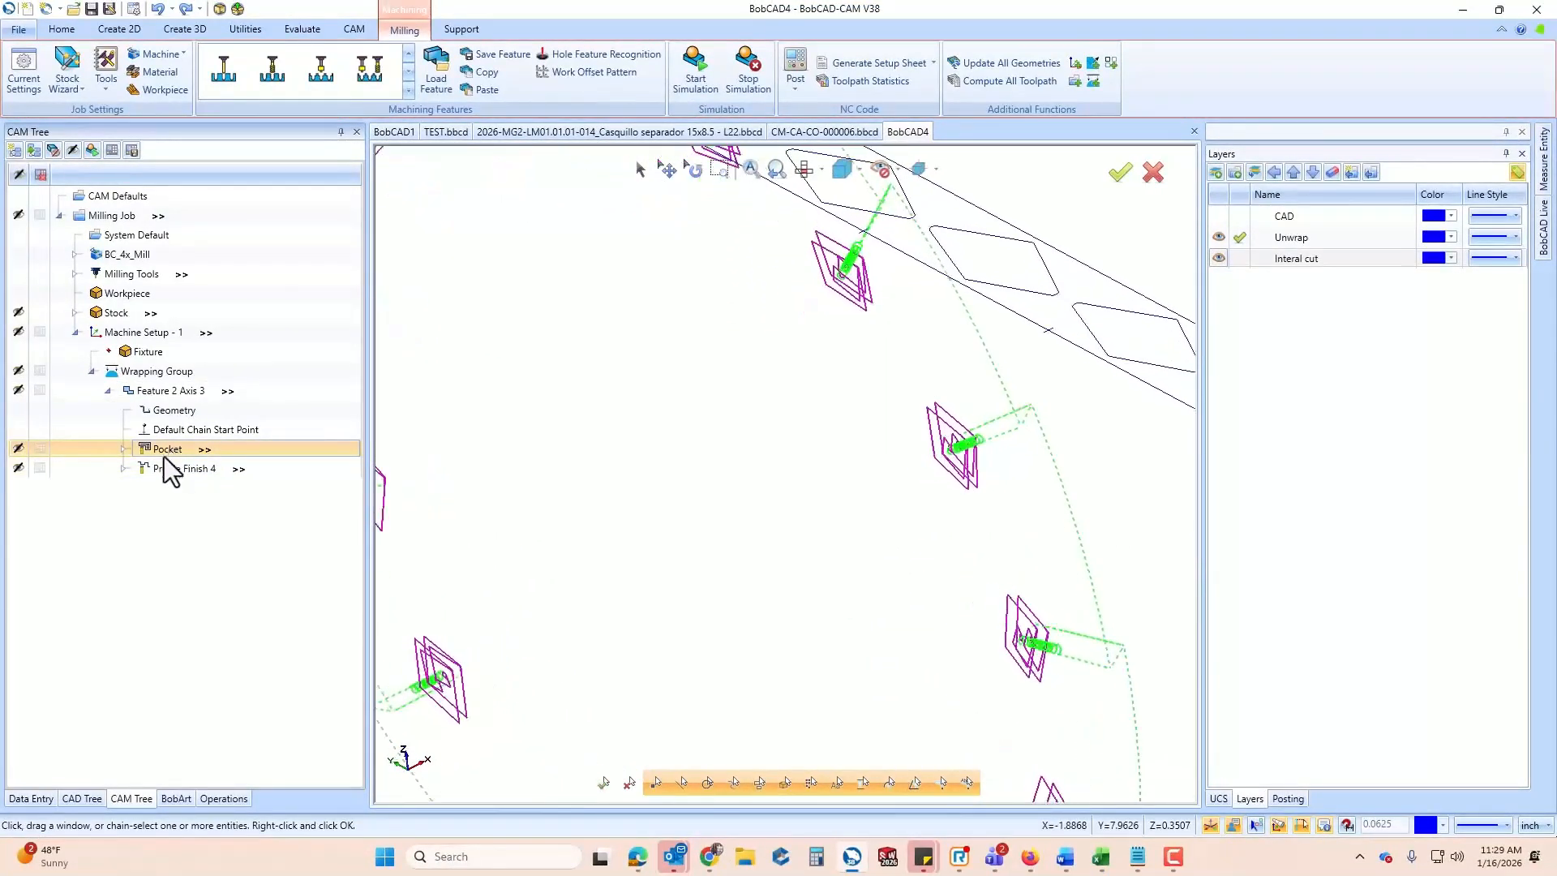
click(167, 468)
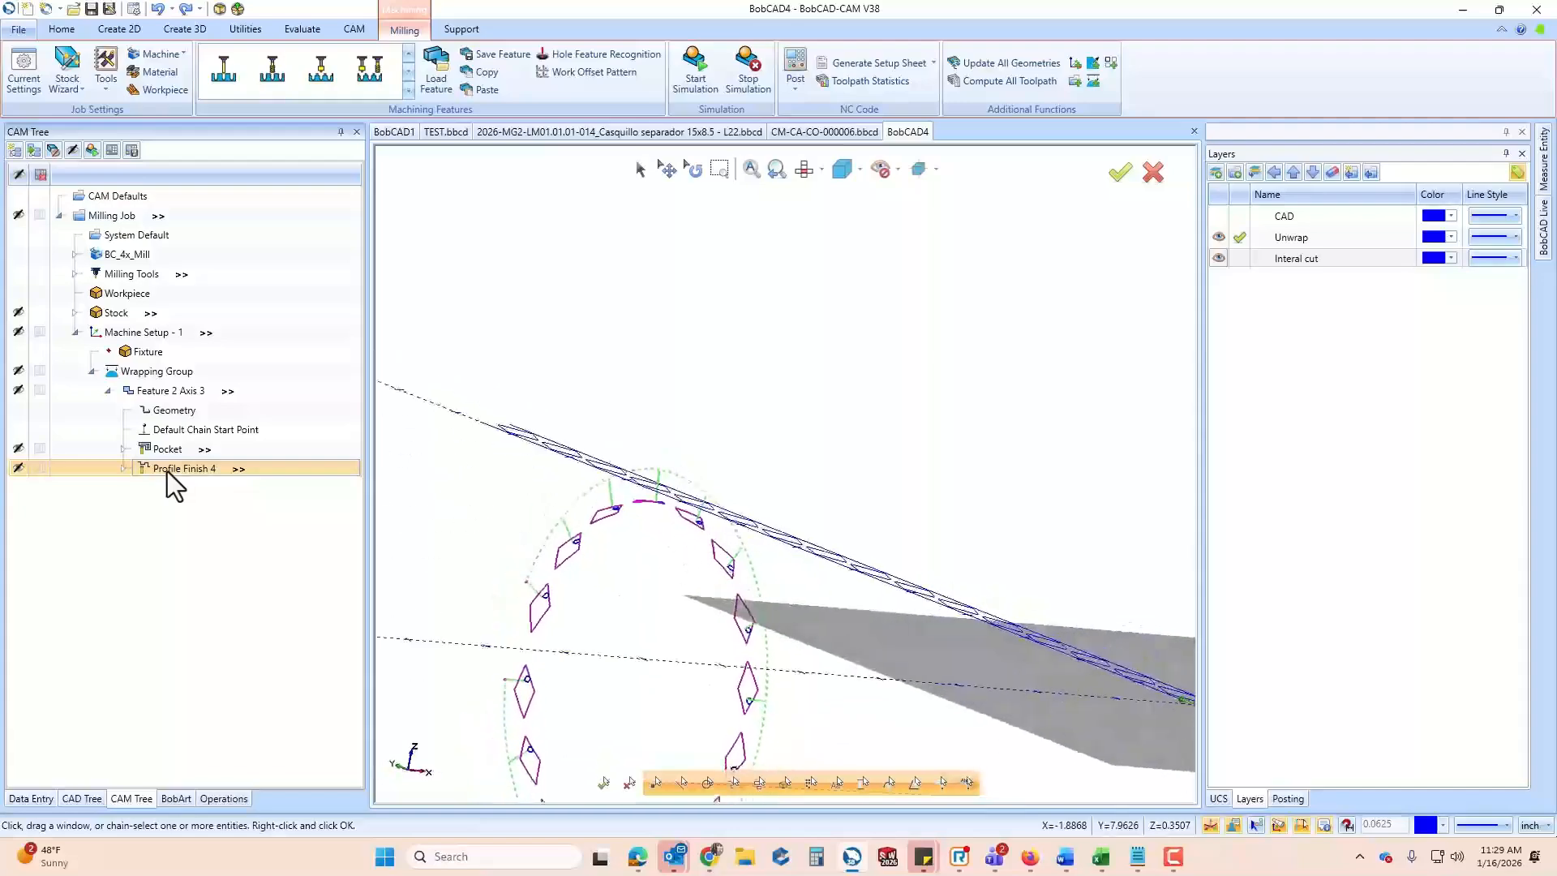
Post the milling job's NC program and read through the generated code
click(112, 154)
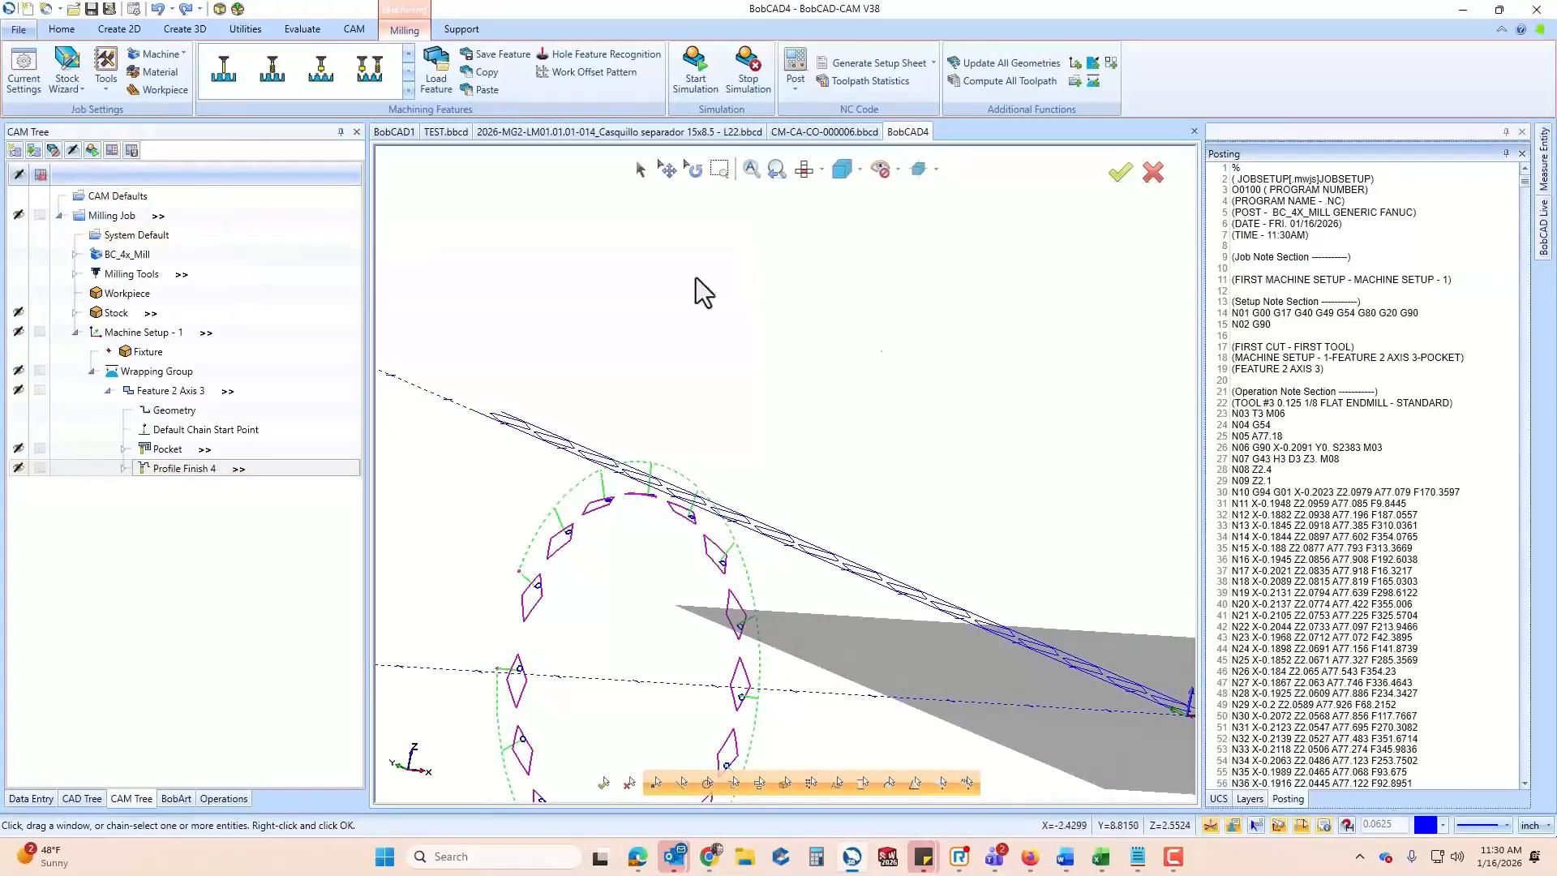
scroll(1225, 604, down, 10)
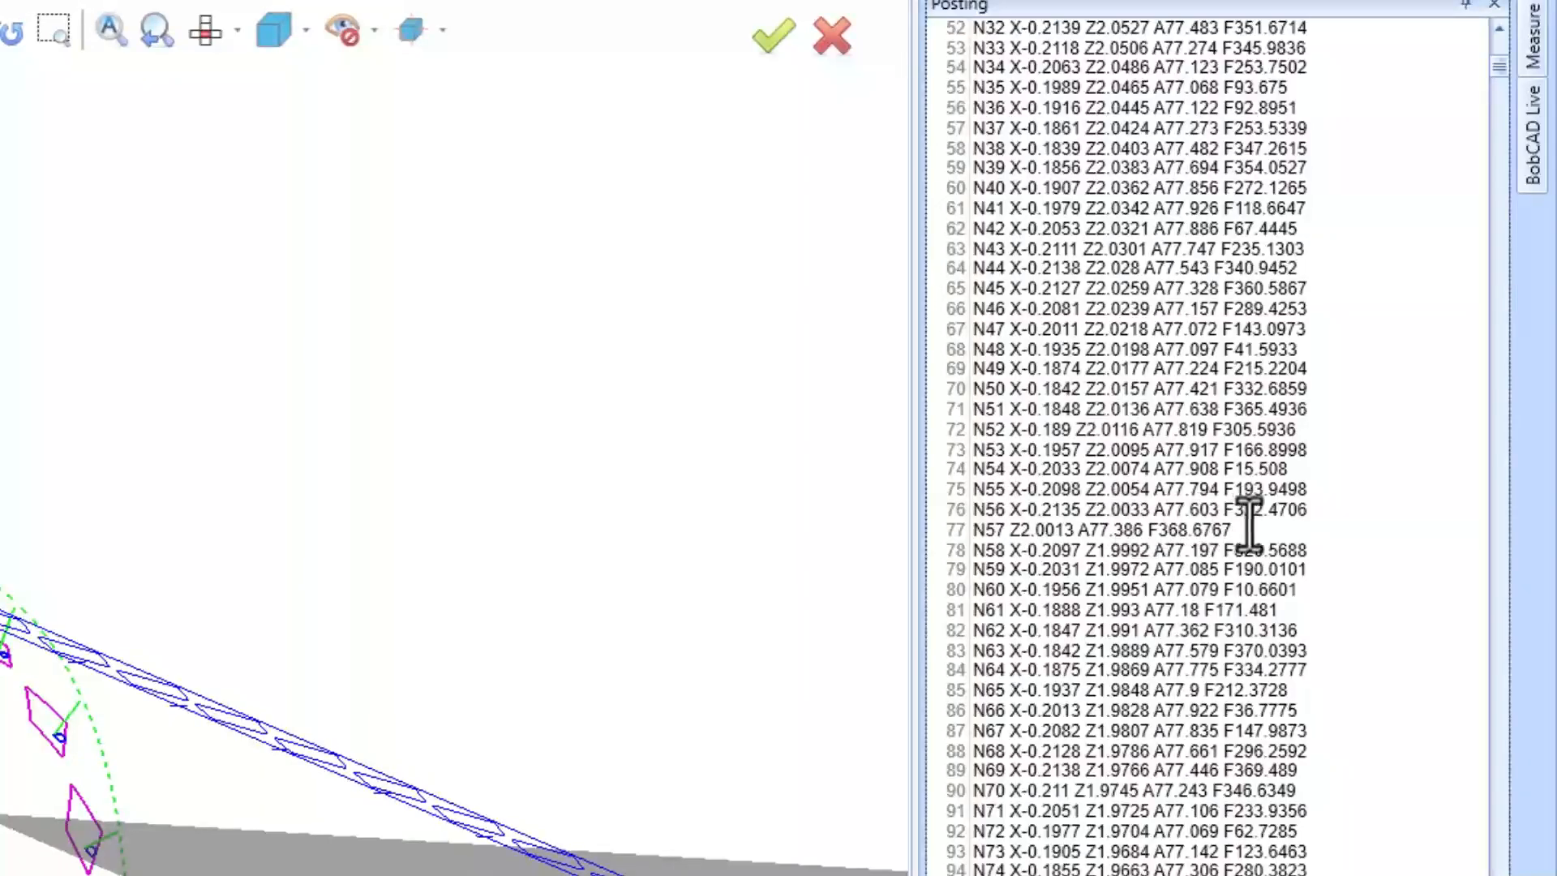
scroll(1176, 519, down, 4)
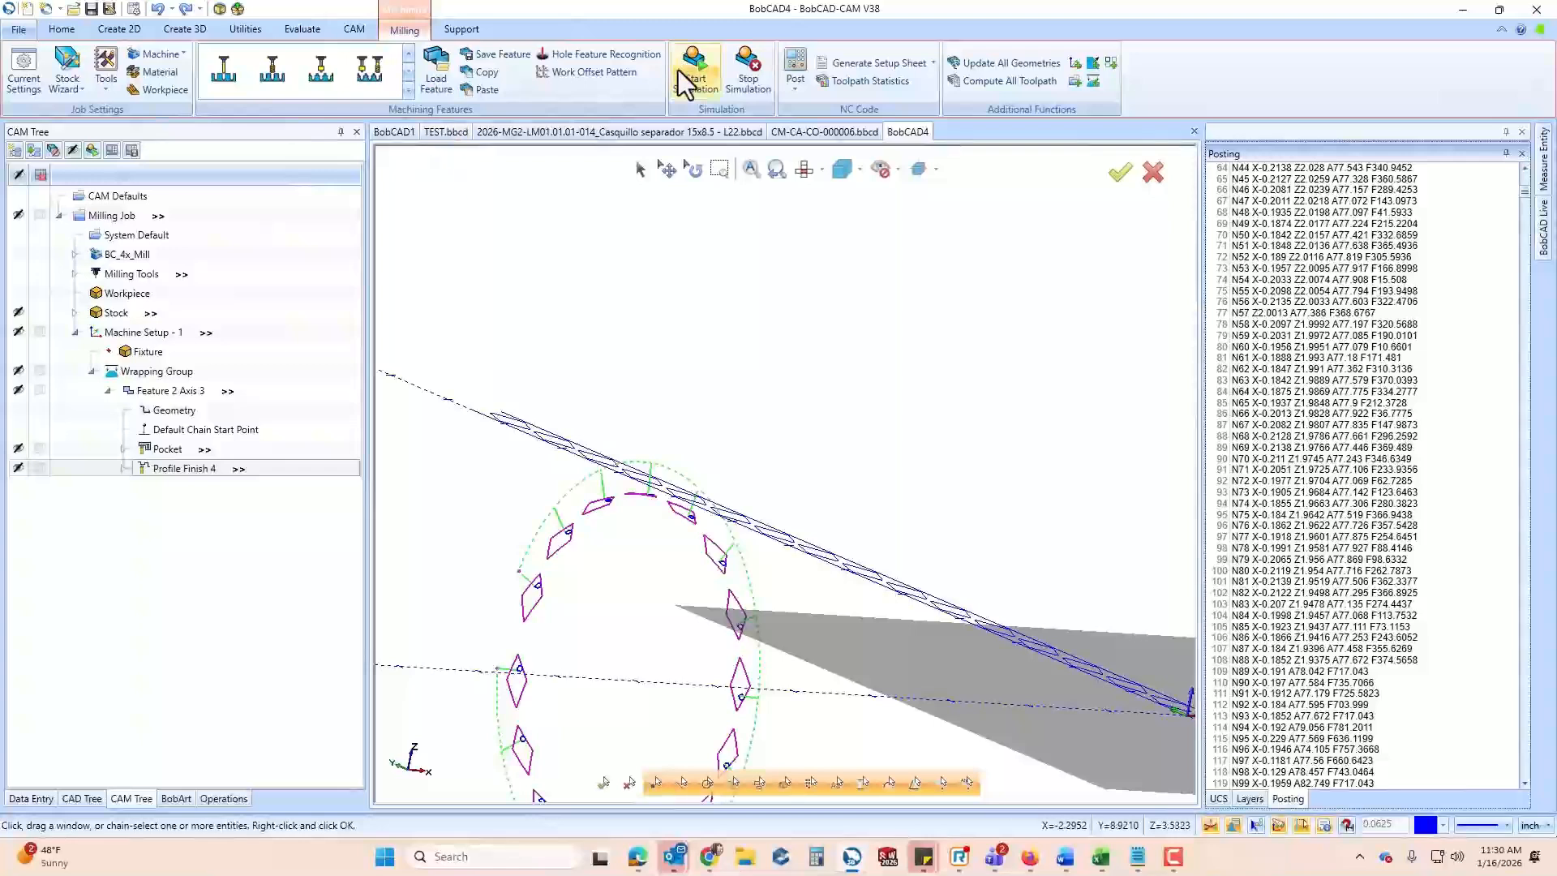
Start the machine simulation, switching the display to workpiece and stock only and back to the full machine
click(681, 73)
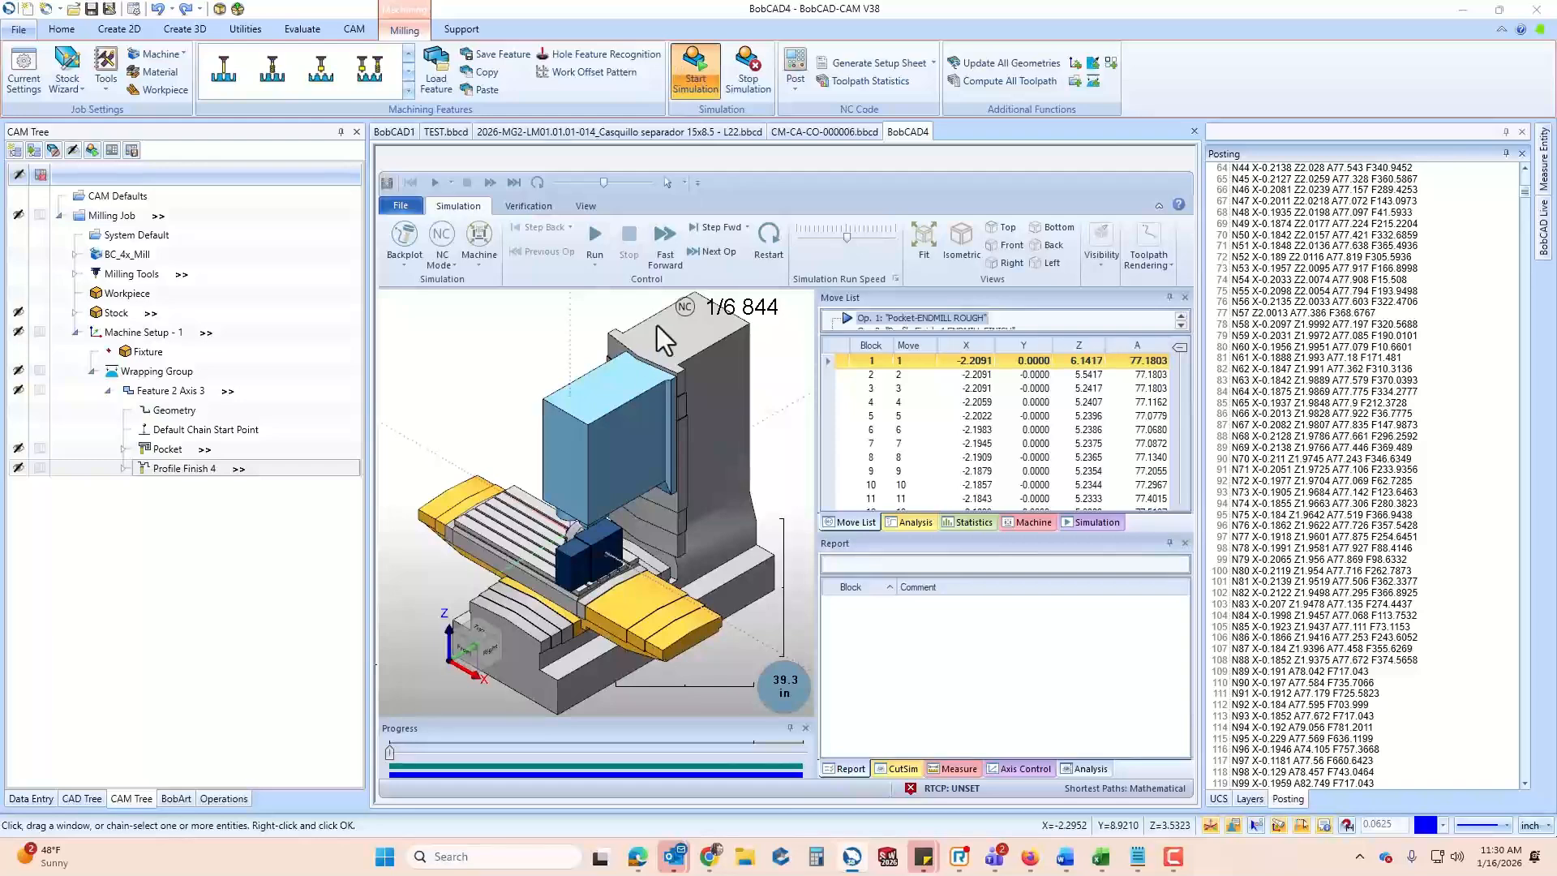
scroll(567, 473, up, 5)
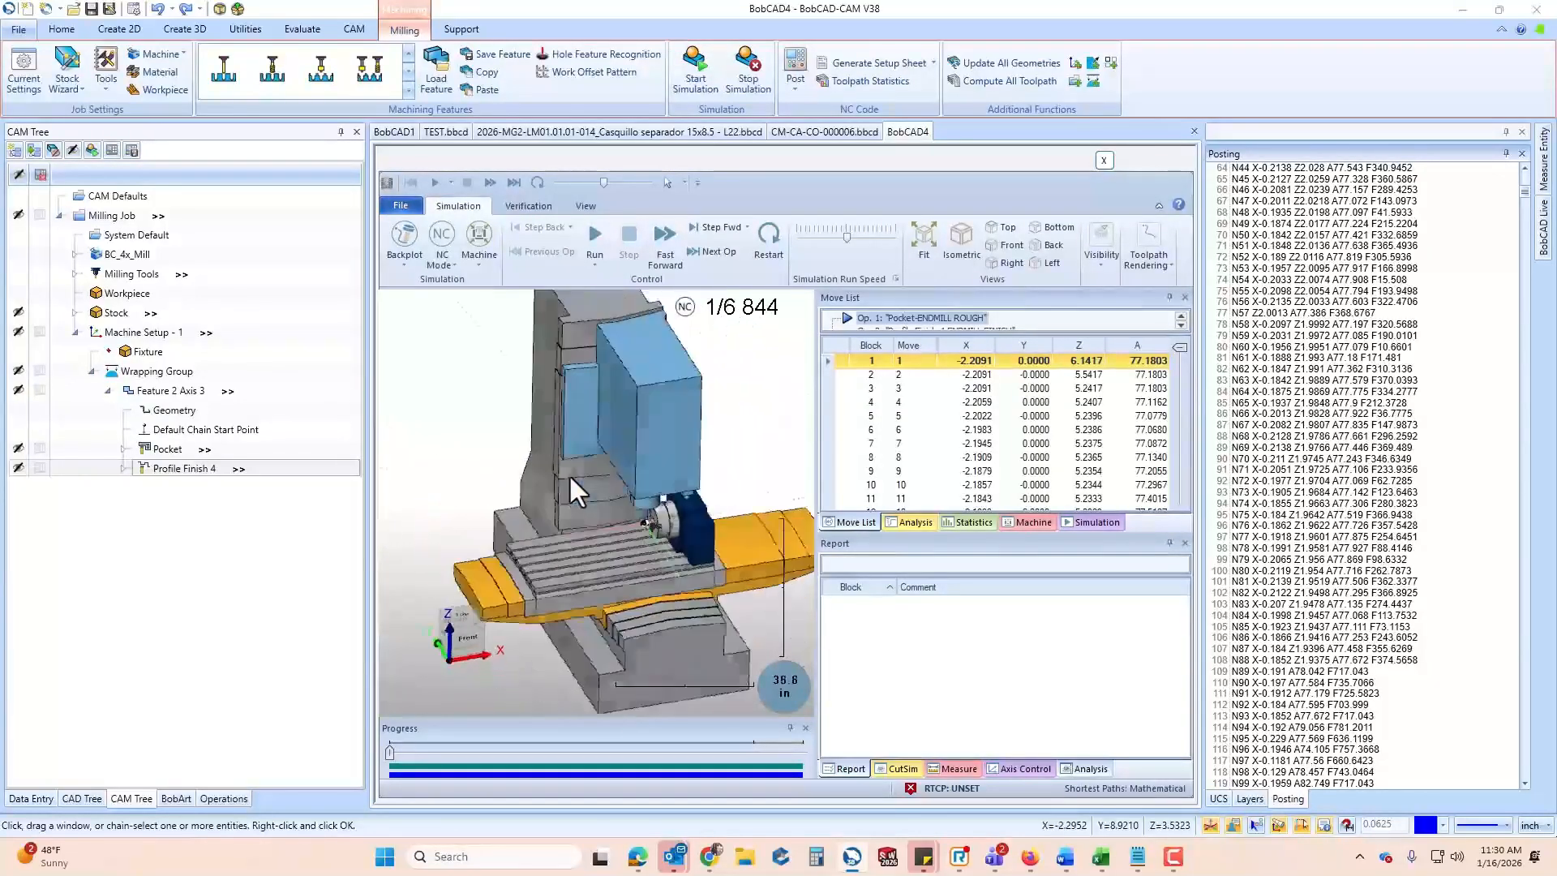
click(486, 259)
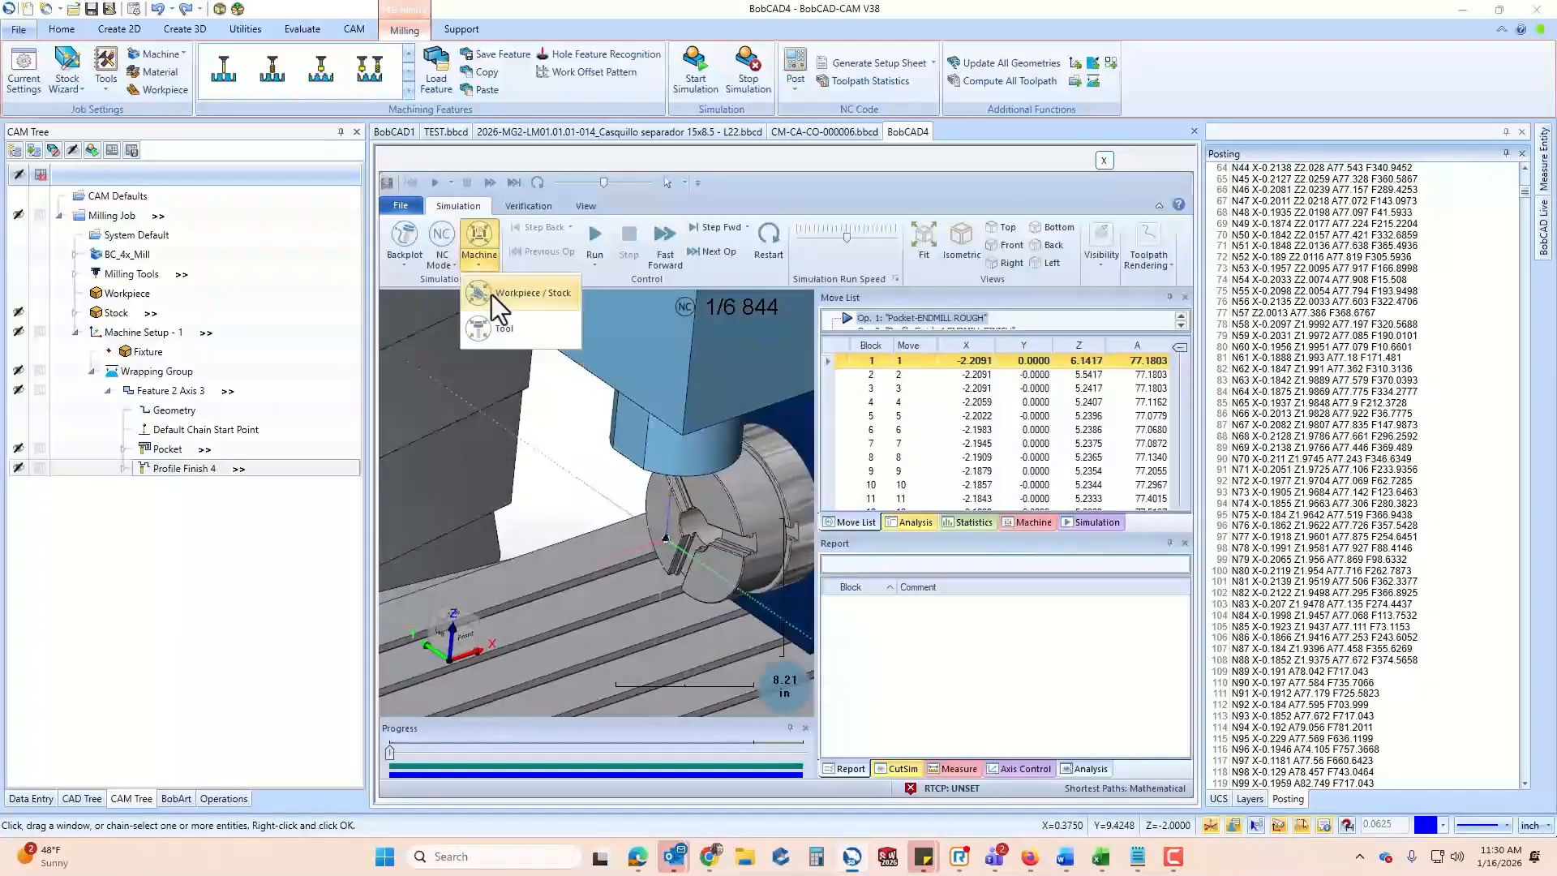
click(491, 293)
click(485, 271)
click(493, 295)
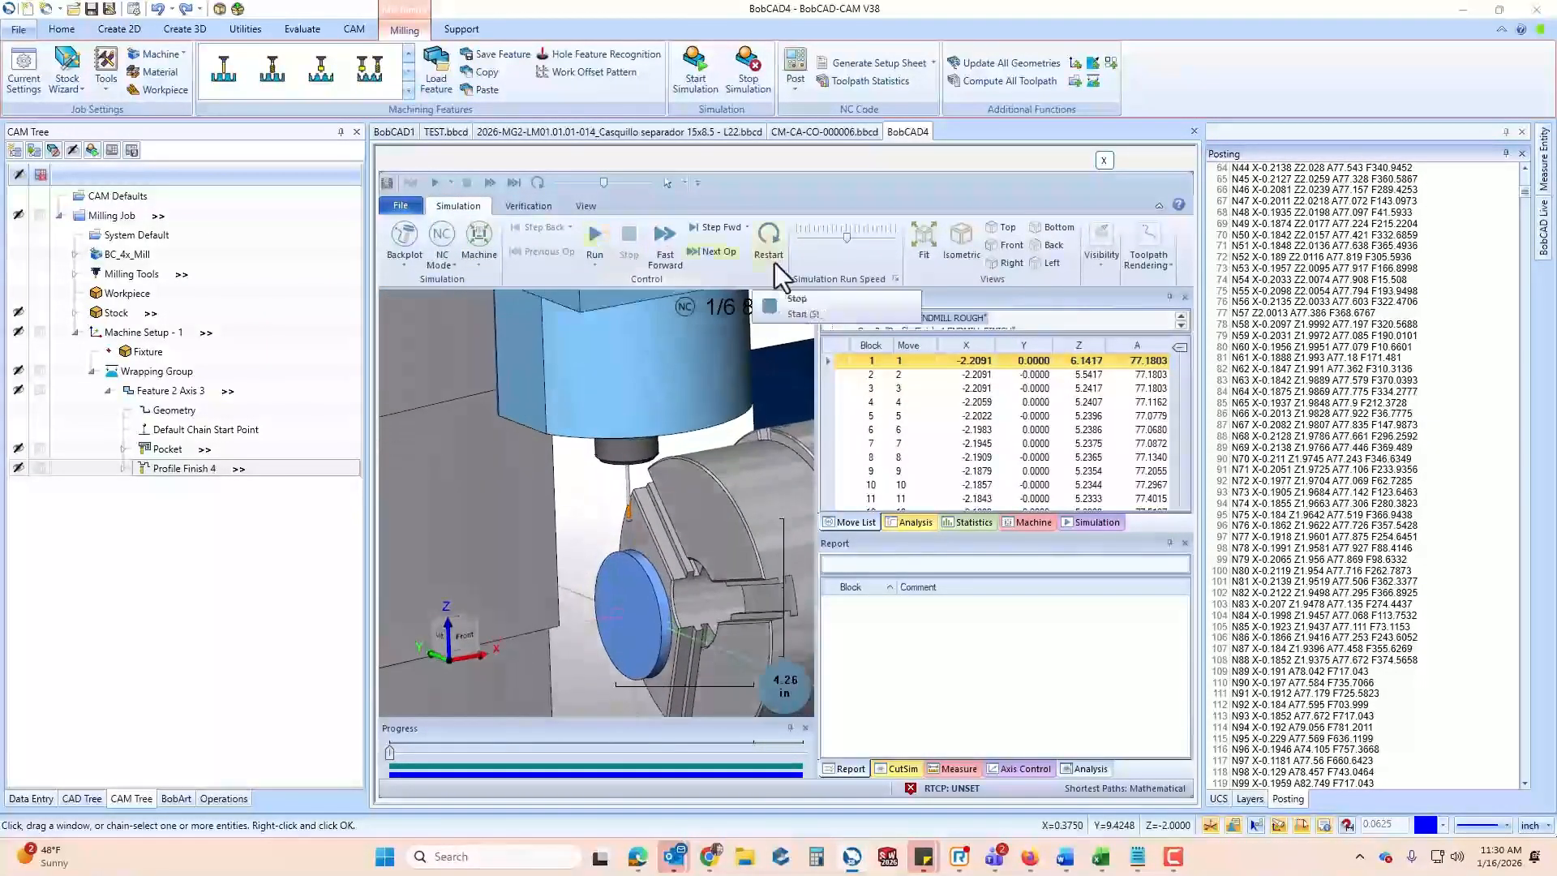
Lower the simulation speed, run the pocket cut, pause it and advance the simulation to the final move
drag(843, 237, 825, 240)
click(594, 239)
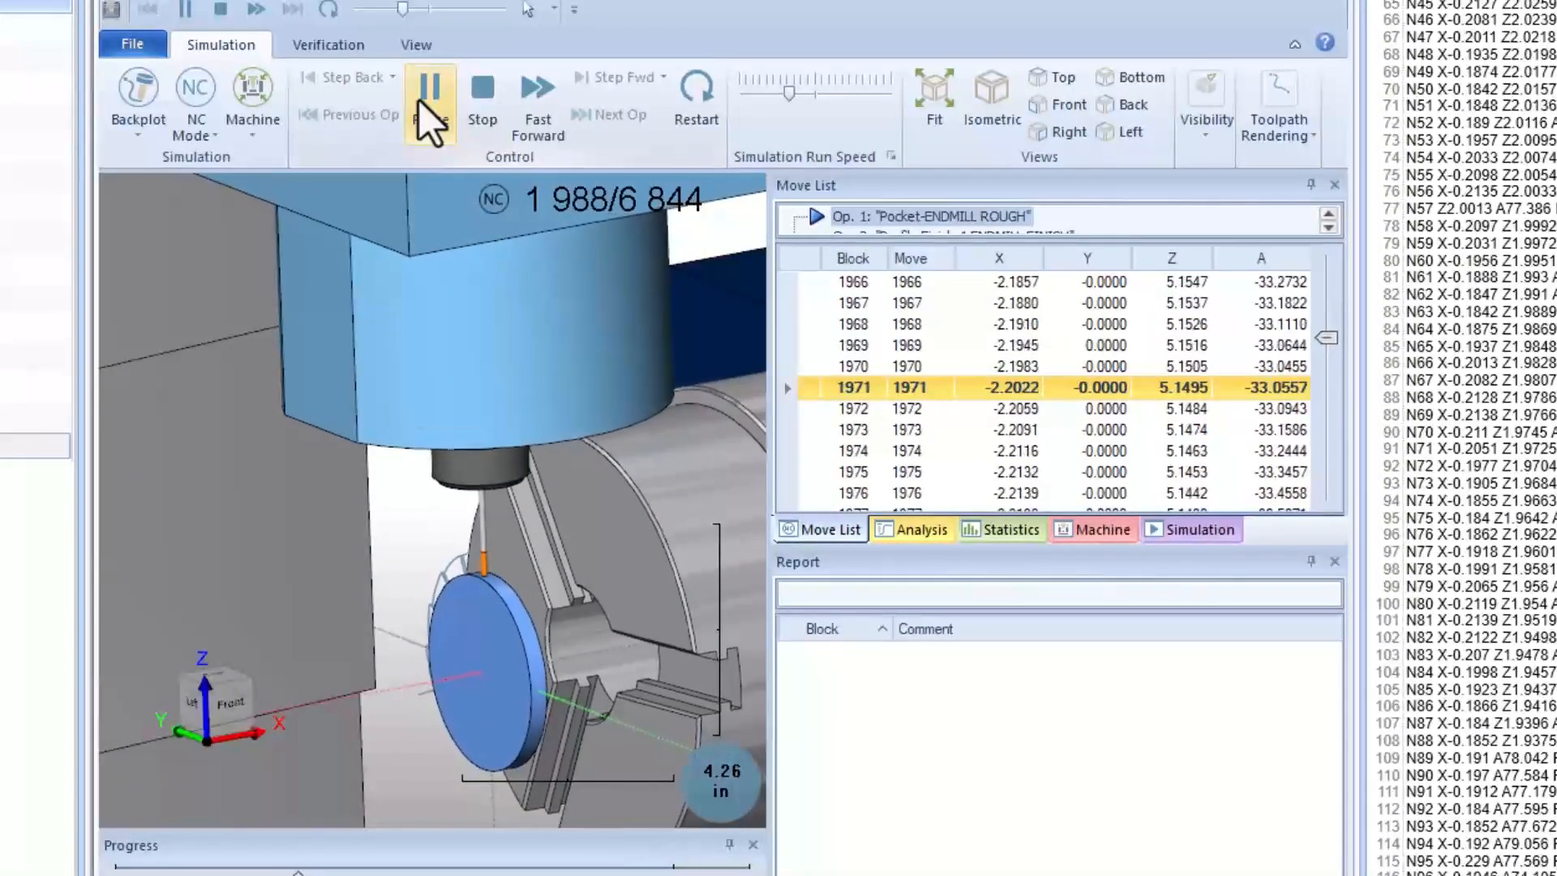
click(419, 101)
drag(318, 874, 750, 873)
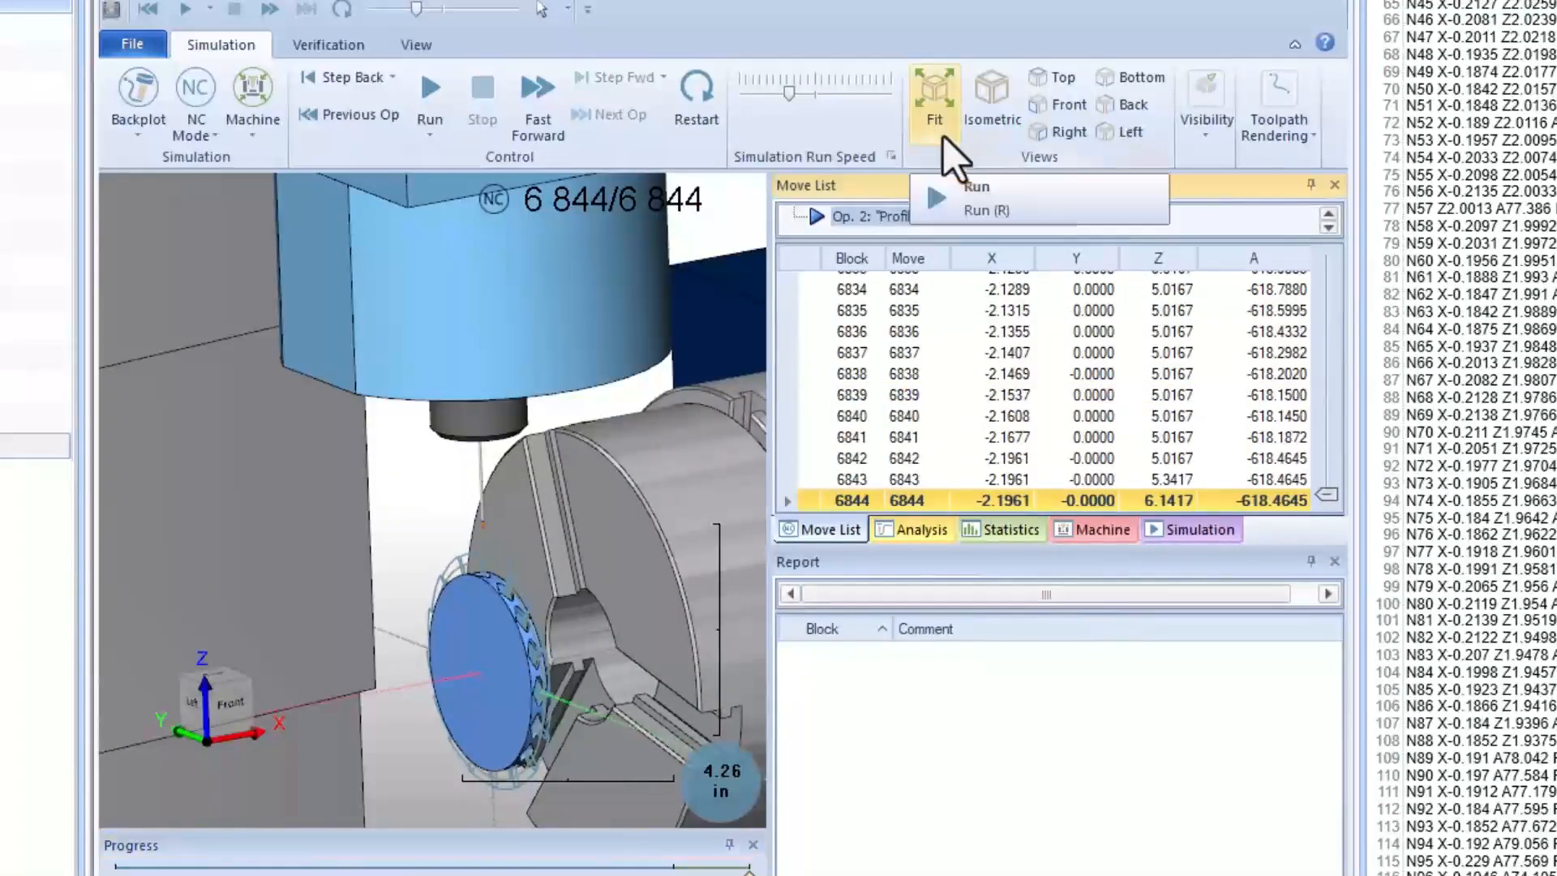
Display only the workpiece and stock, and hide the toolpath to examine the finished diamond pockets
click(248, 135)
click(274, 180)
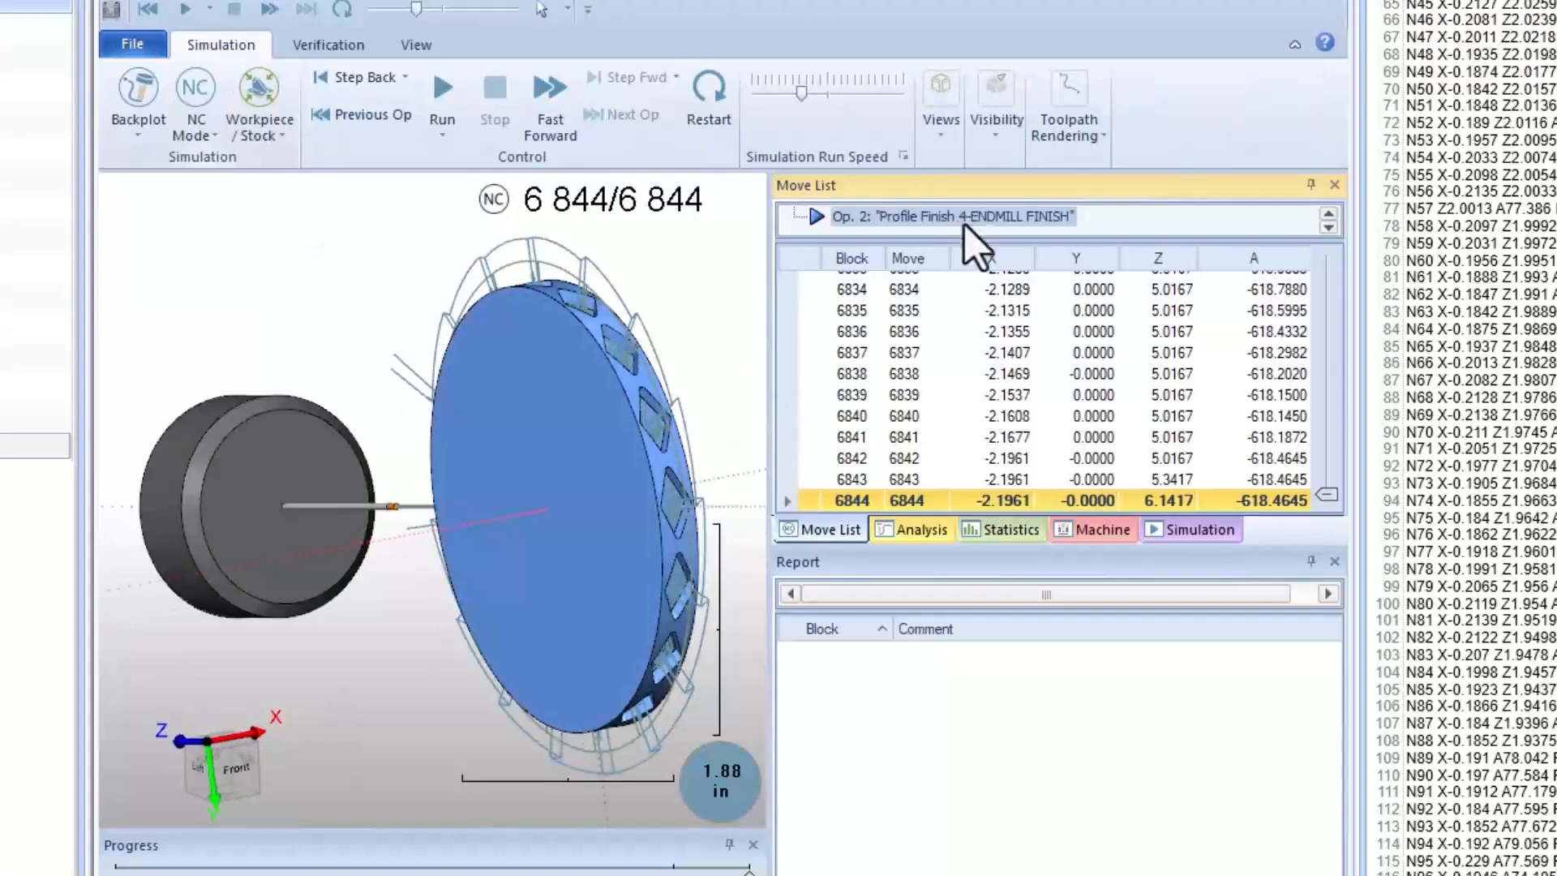
click(943, 138)
click(1001, 146)
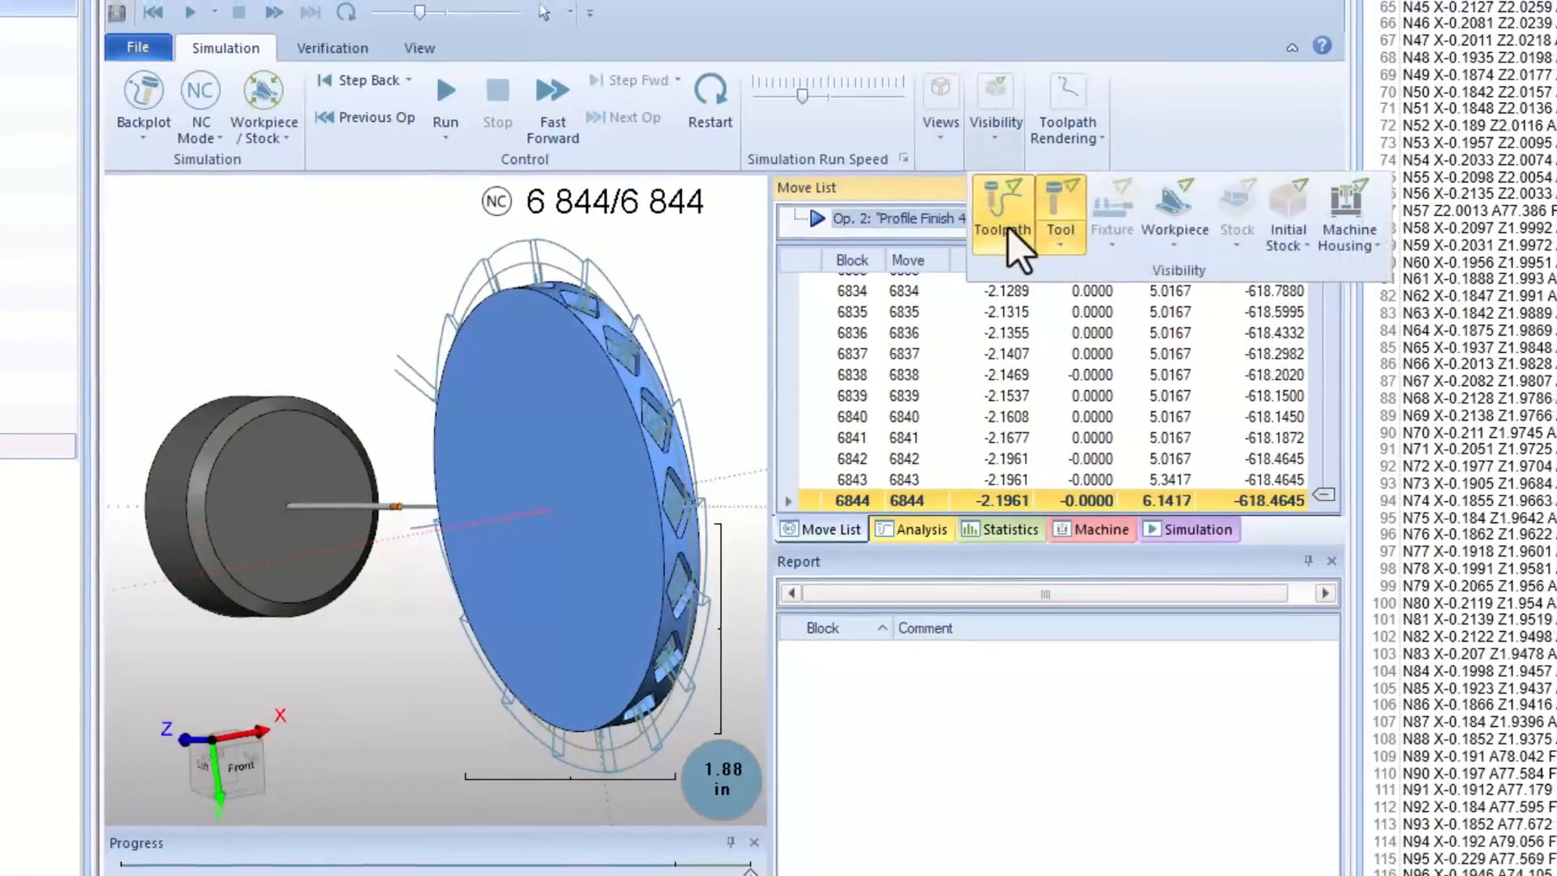
click(1008, 227)
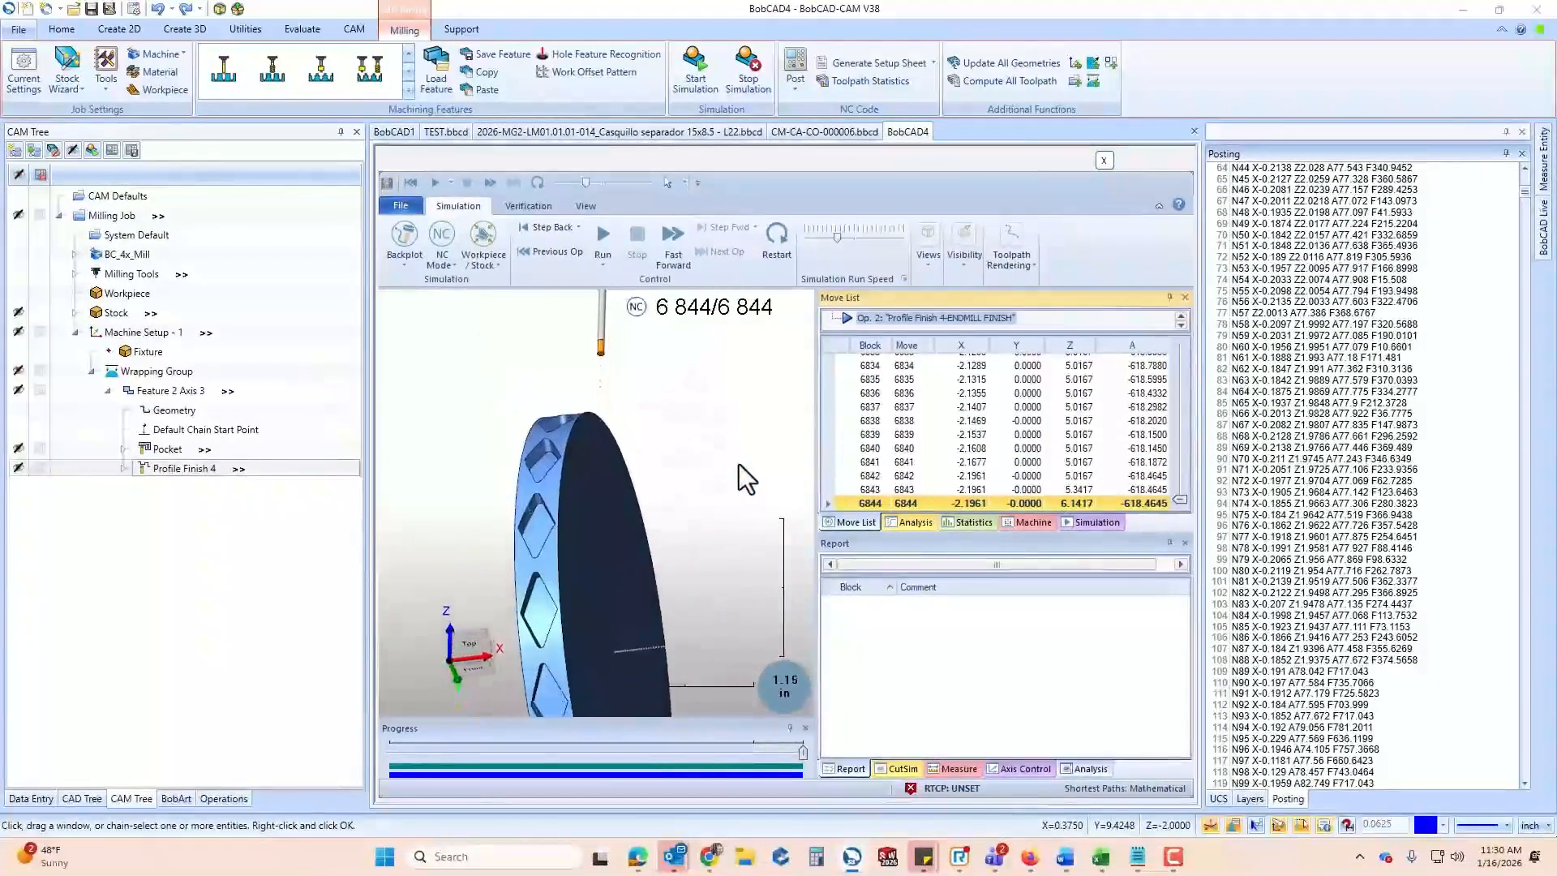